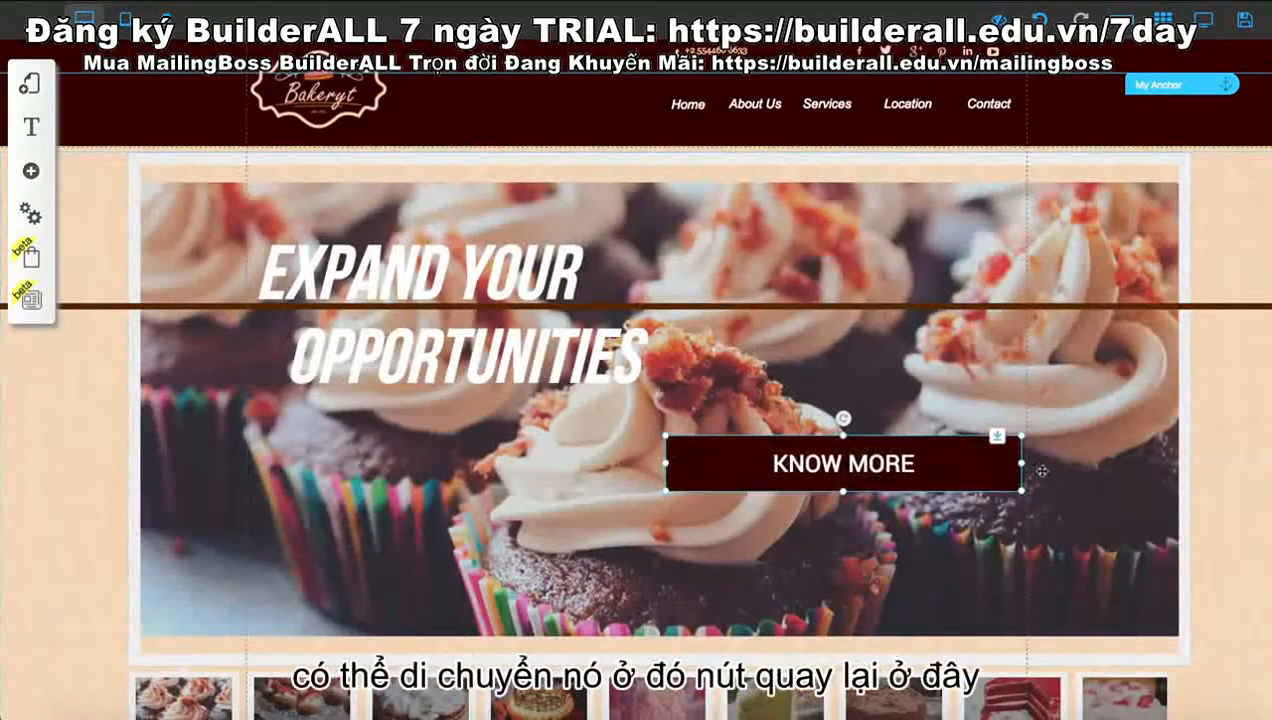
- Undo the KNOW MORE button's last move and shift the brown horizontal line across the slideshow slightly downward
{"action": "left_click", "coordinate": [1041, 21]}
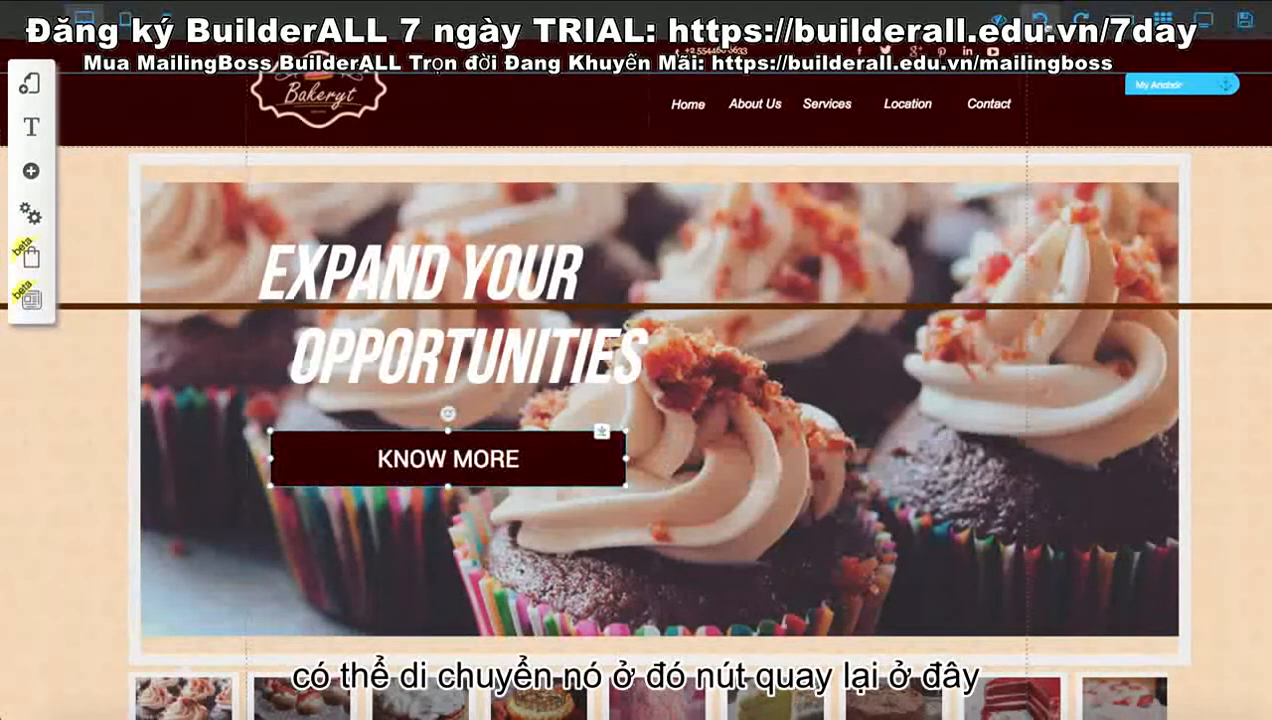
{"action": "left_click", "coordinate": [370, 507]}
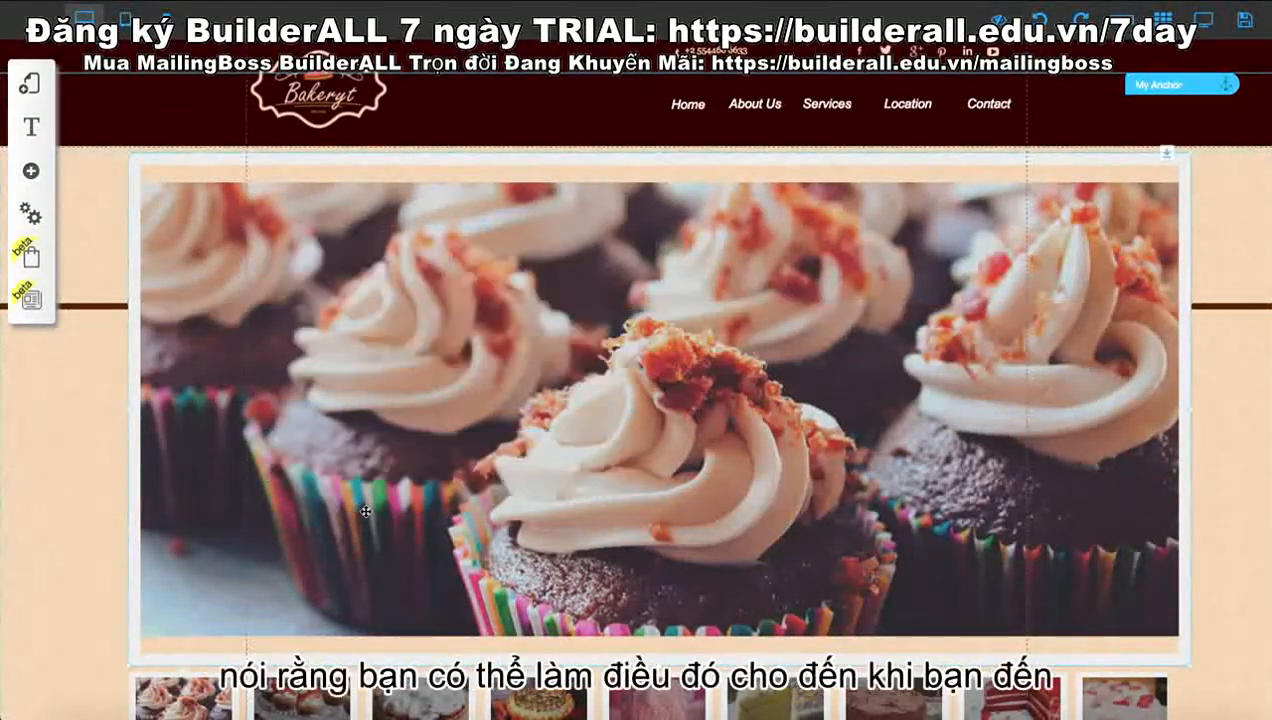
{"action": "left_click", "coordinate": [488, 392]}
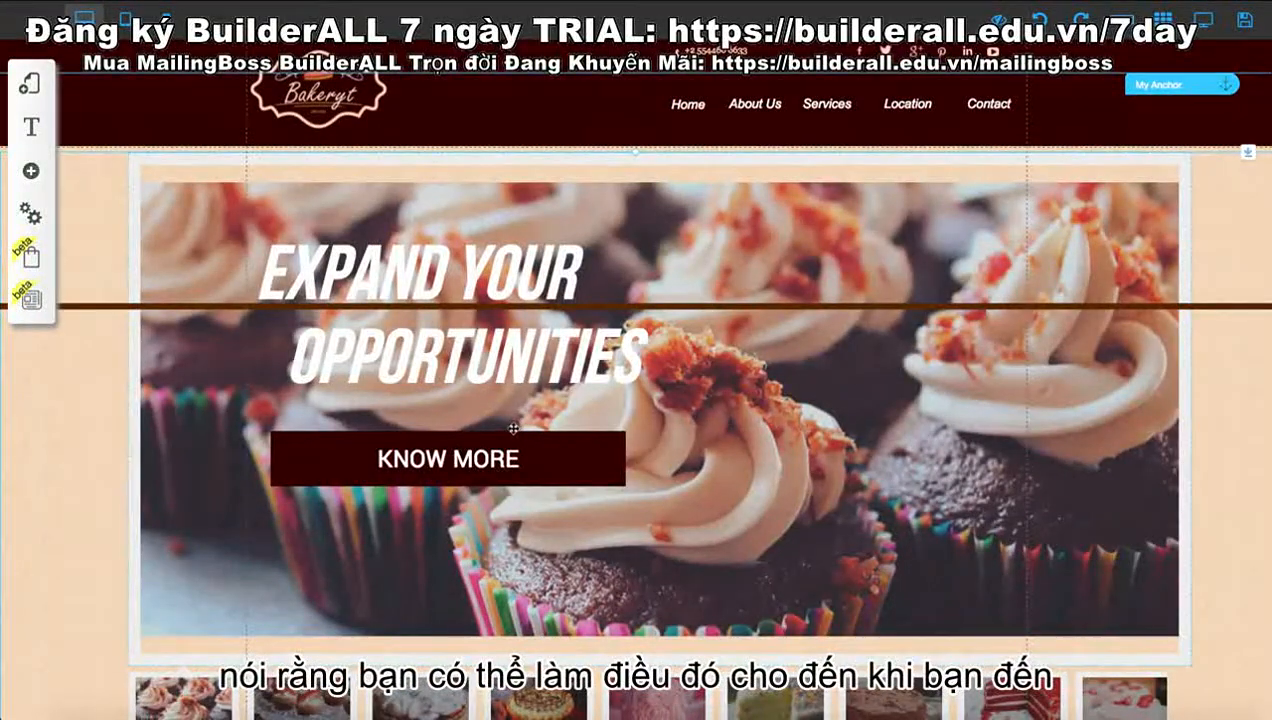
{"action": "left_click_drag", "start_coordinate": [497, 304], "coordinate": [496, 314]}
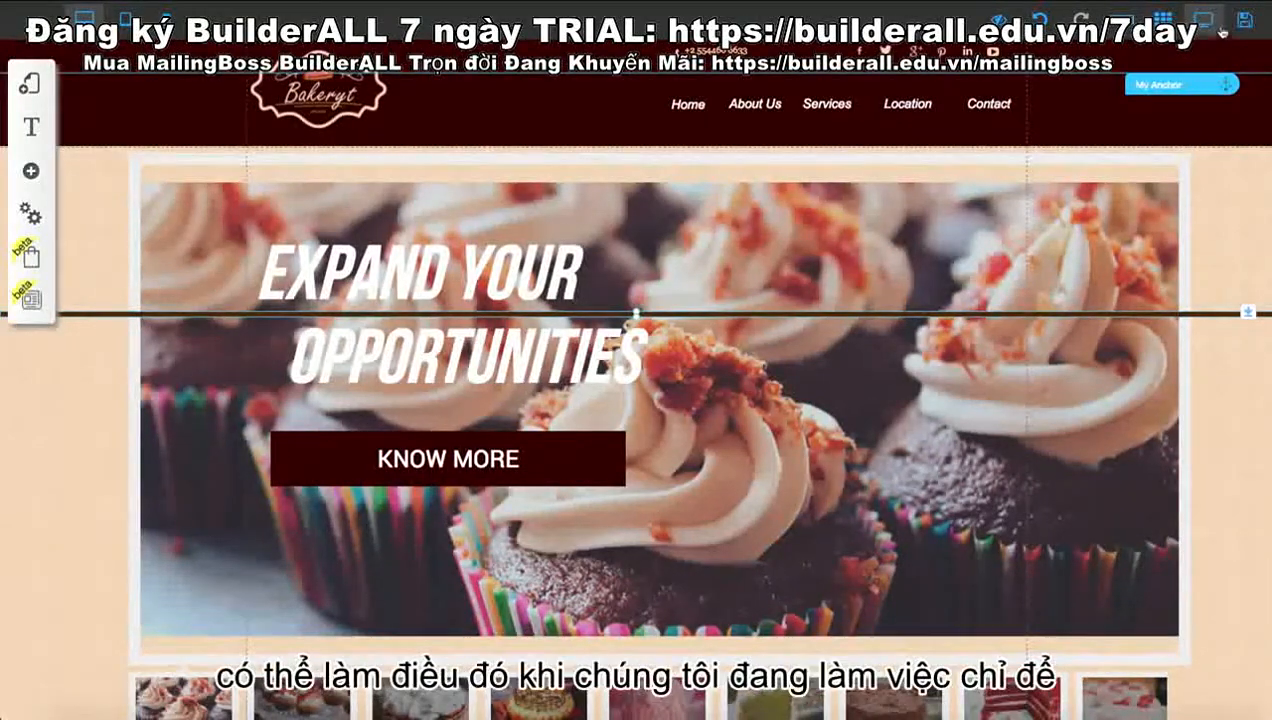
- Preview the page to check the slideshow, button and image thumbnails, and return to editing
{"action": "left_click", "coordinate": [1220, 29]}
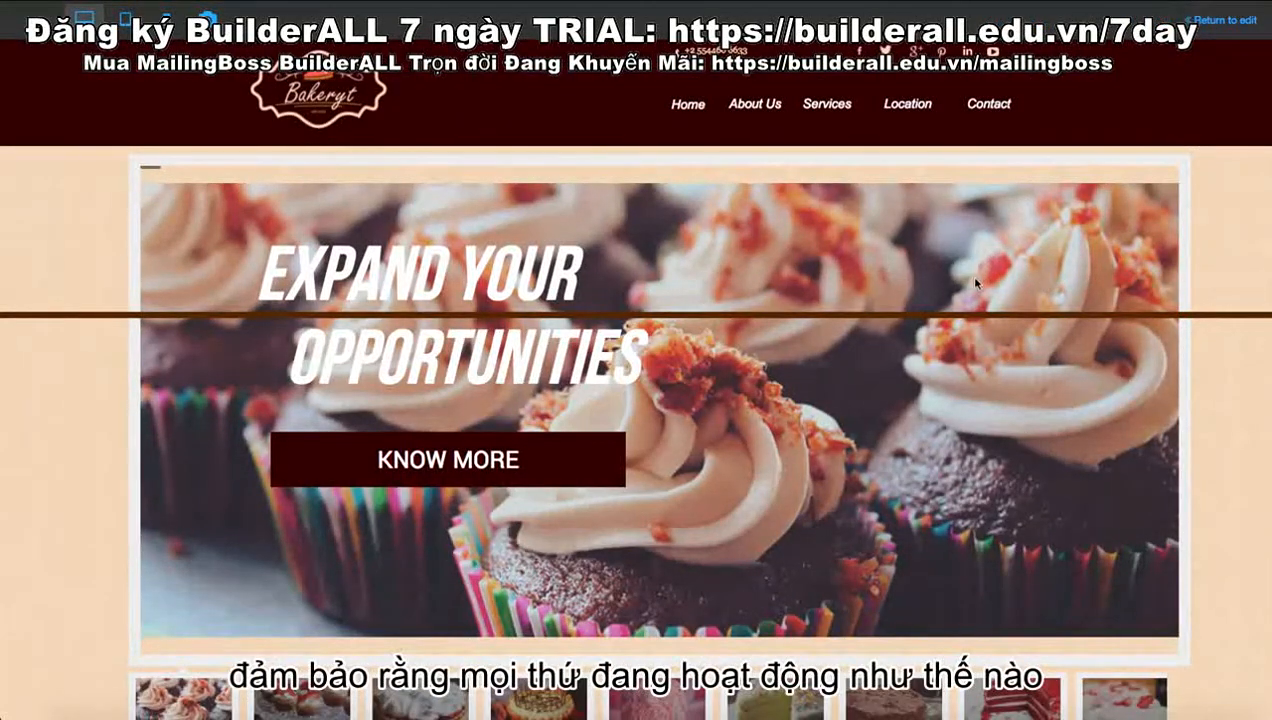
{"action": "scroll", "coordinate": [975, 283], "scroll_direction": "down", "scroll_amount": 1}
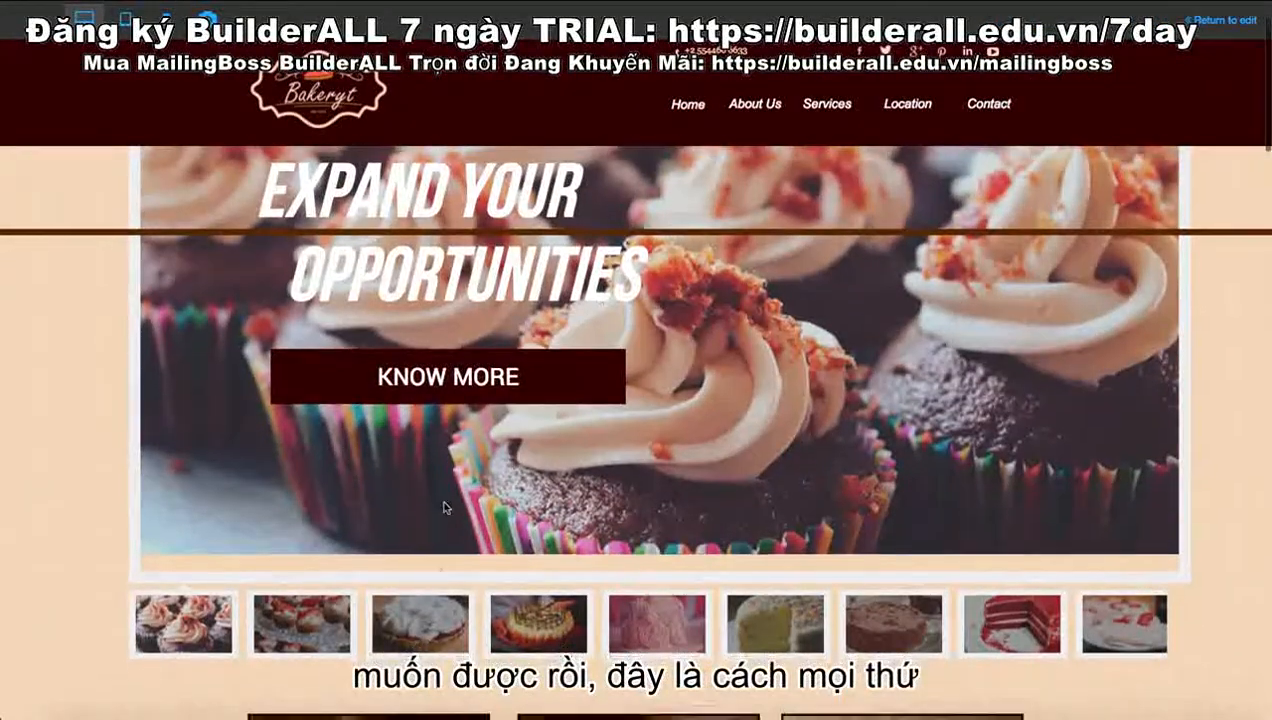
{"action": "scroll", "coordinate": [445, 508], "scroll_direction": "down", "scroll_amount": 2}
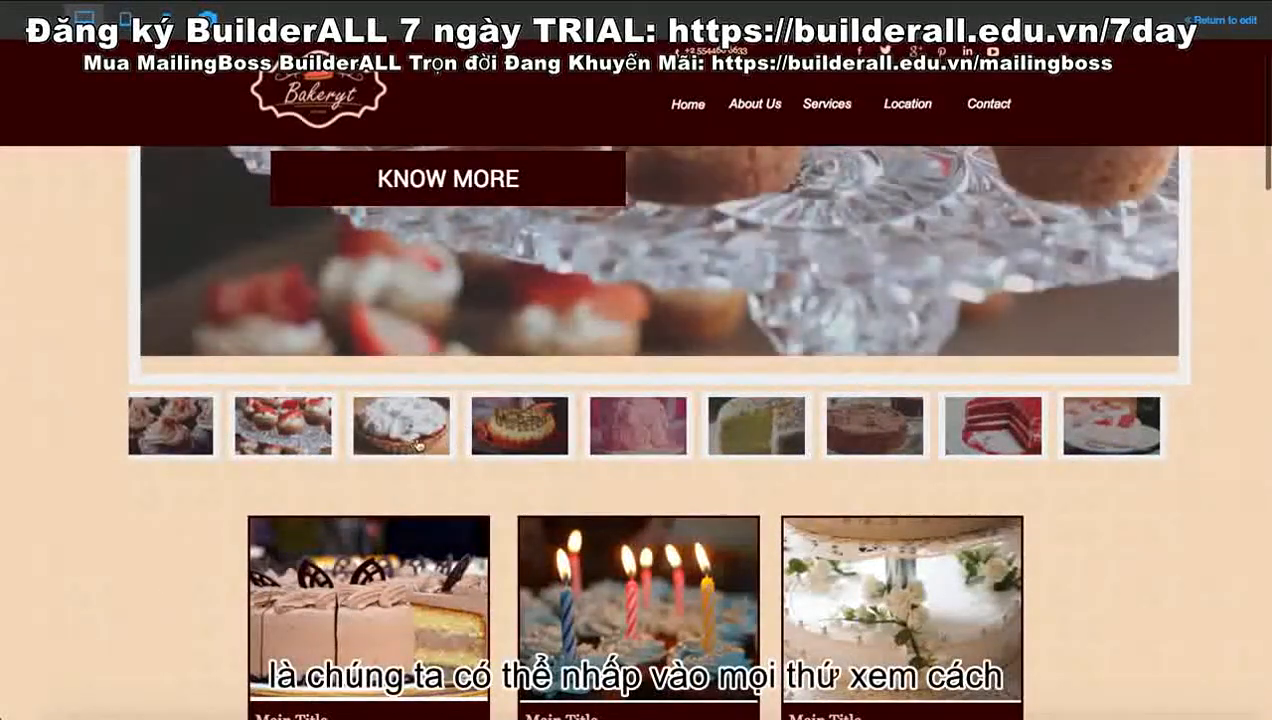
{"action": "scroll", "coordinate": [418, 445], "scroll_direction": "up", "scroll_amount": 3}
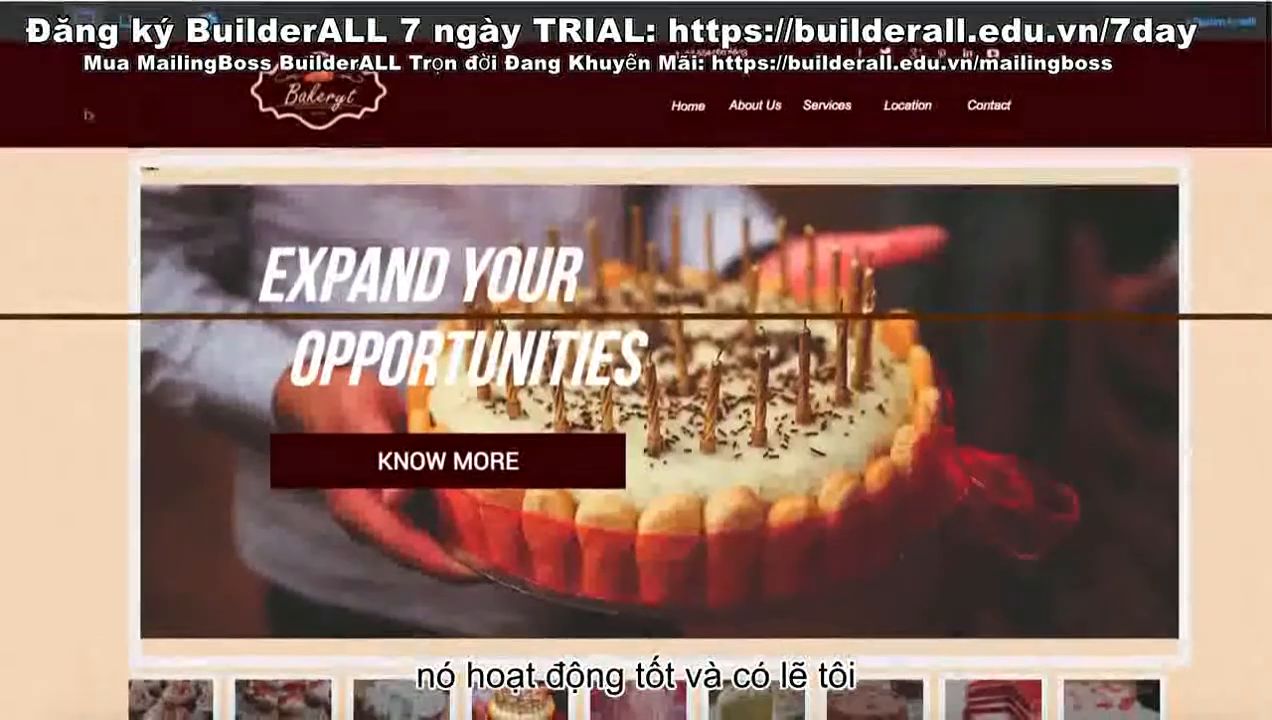
{"action": "left_click", "coordinate": [1215, 19]}
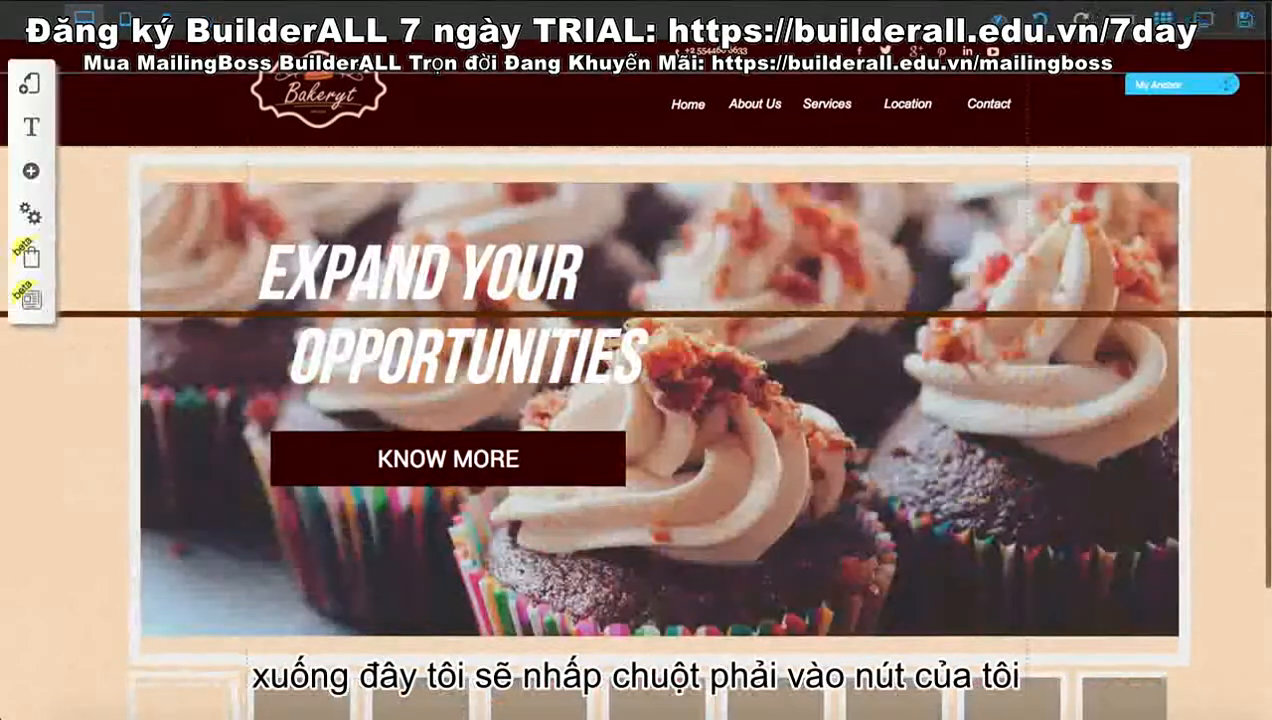
- Change the slideshow button's text from KNOW MORE to LEARN MORE
{"action": "right_click", "coordinate": [430, 472]}
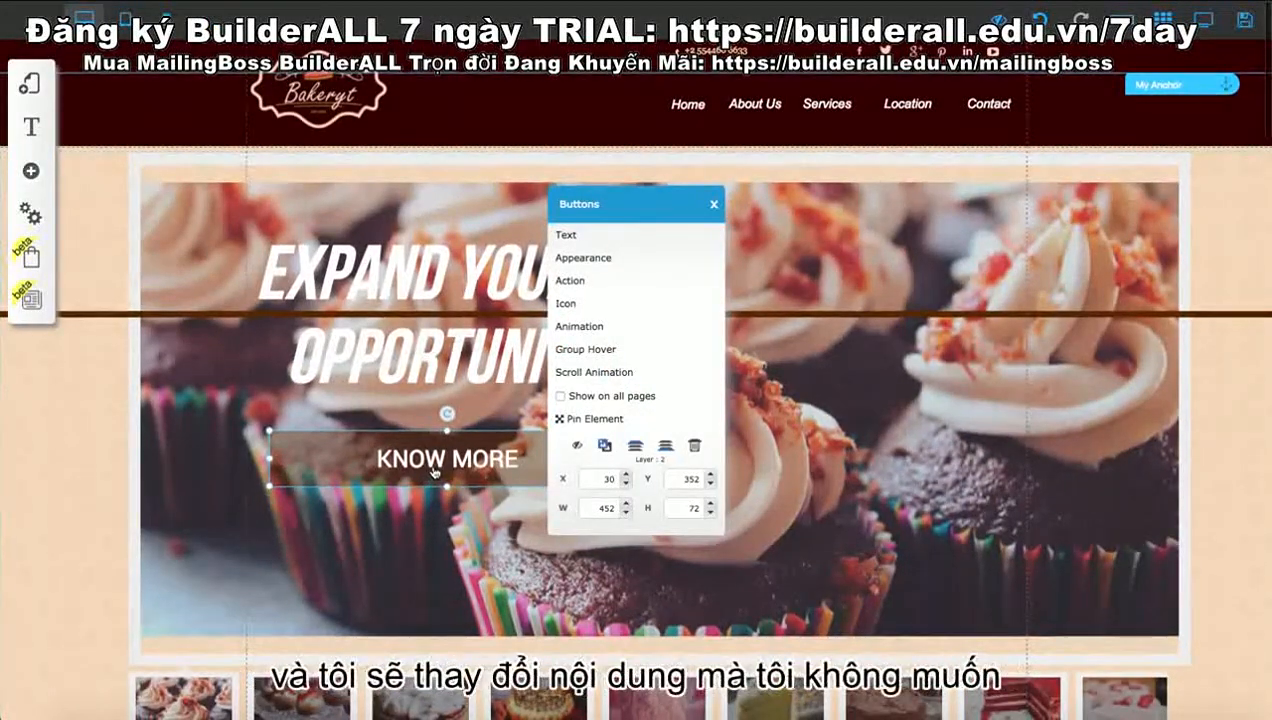
{"action": "left_click", "coordinate": [590, 237]}
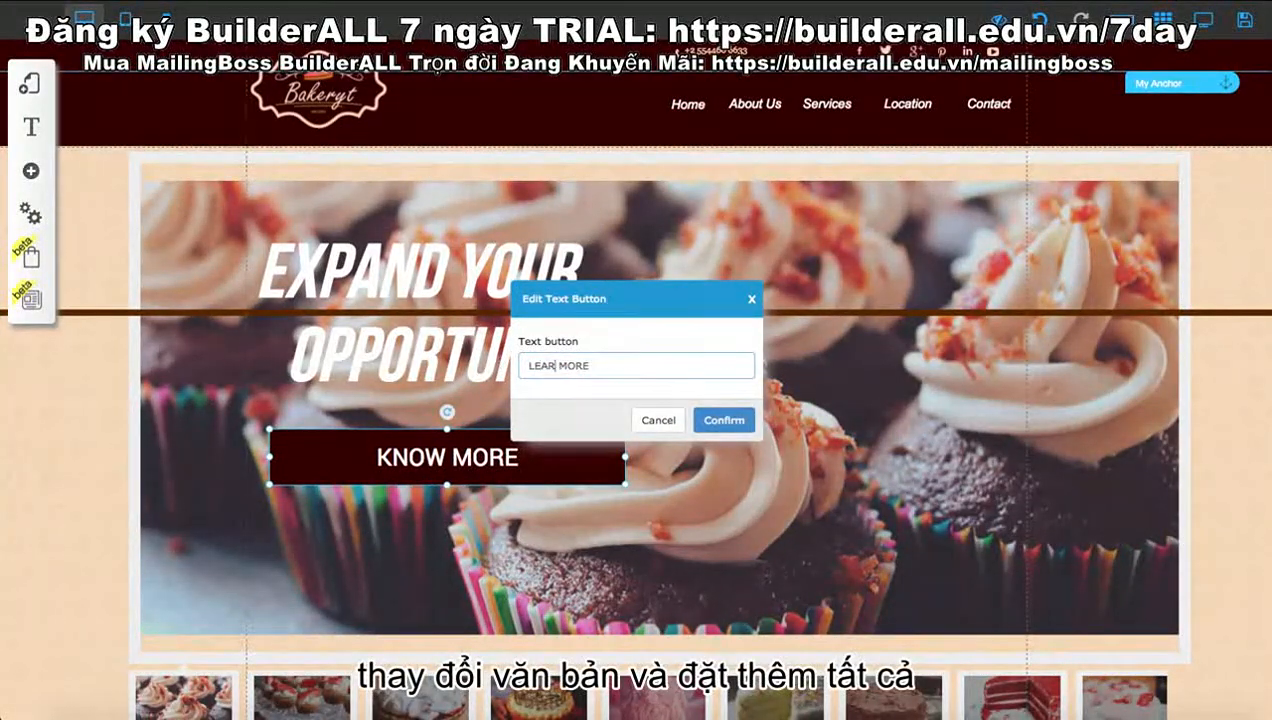
{"action": "left_click", "coordinate": [704, 422]}
{"action": "left_click", "coordinate": [425, 500]}
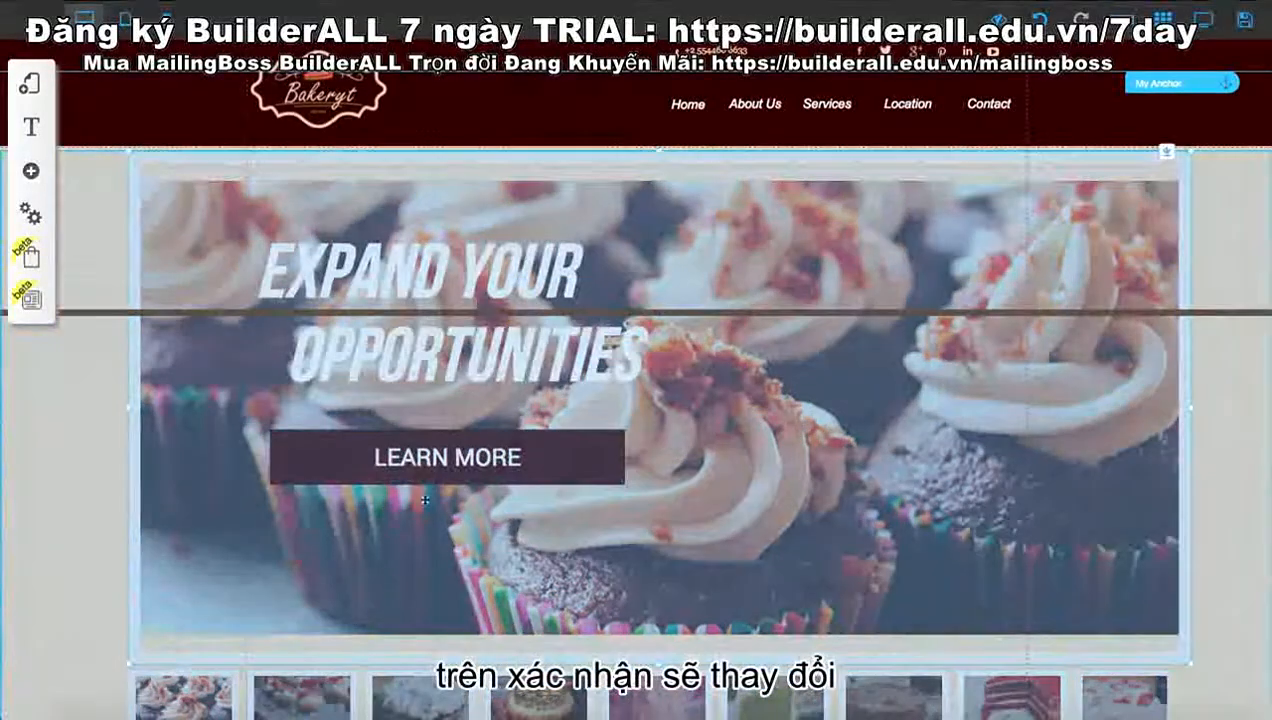
{"action": "left_click", "coordinate": [425, 467]}
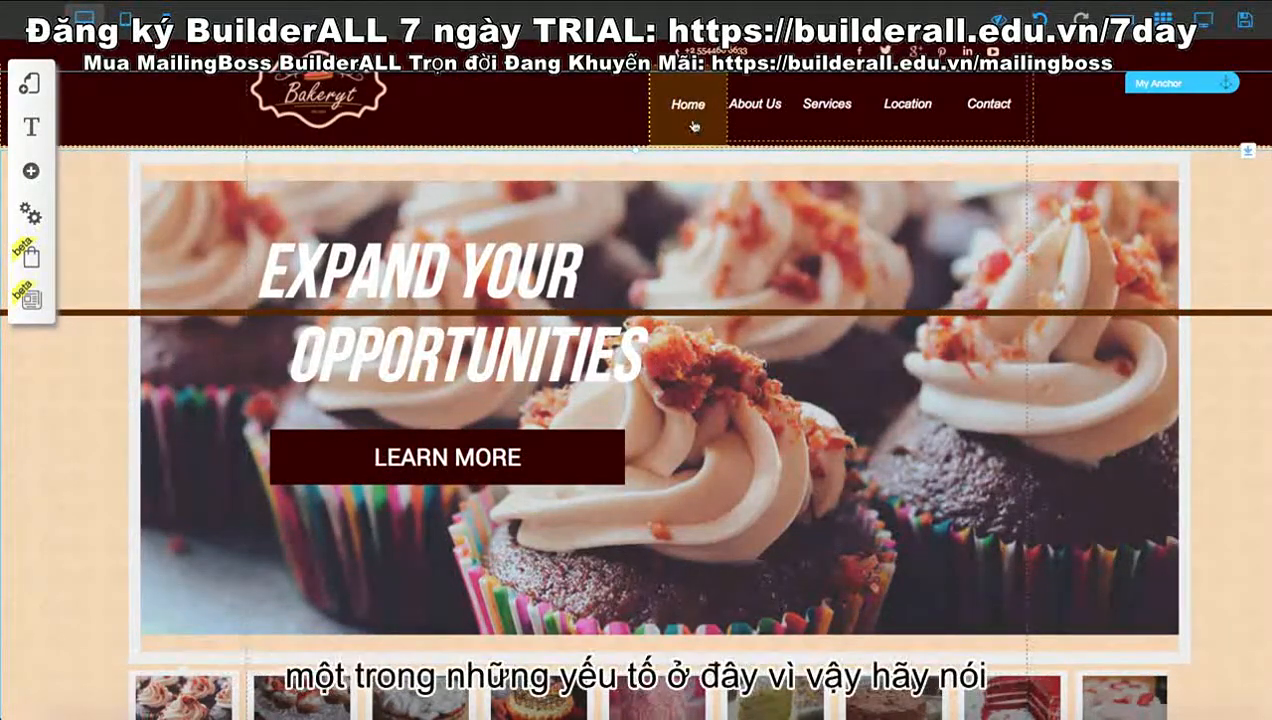
- Move the whole navigation menu closer to the logo, toward the middle of the header
{"action": "left_click", "coordinate": [1017, 120]}
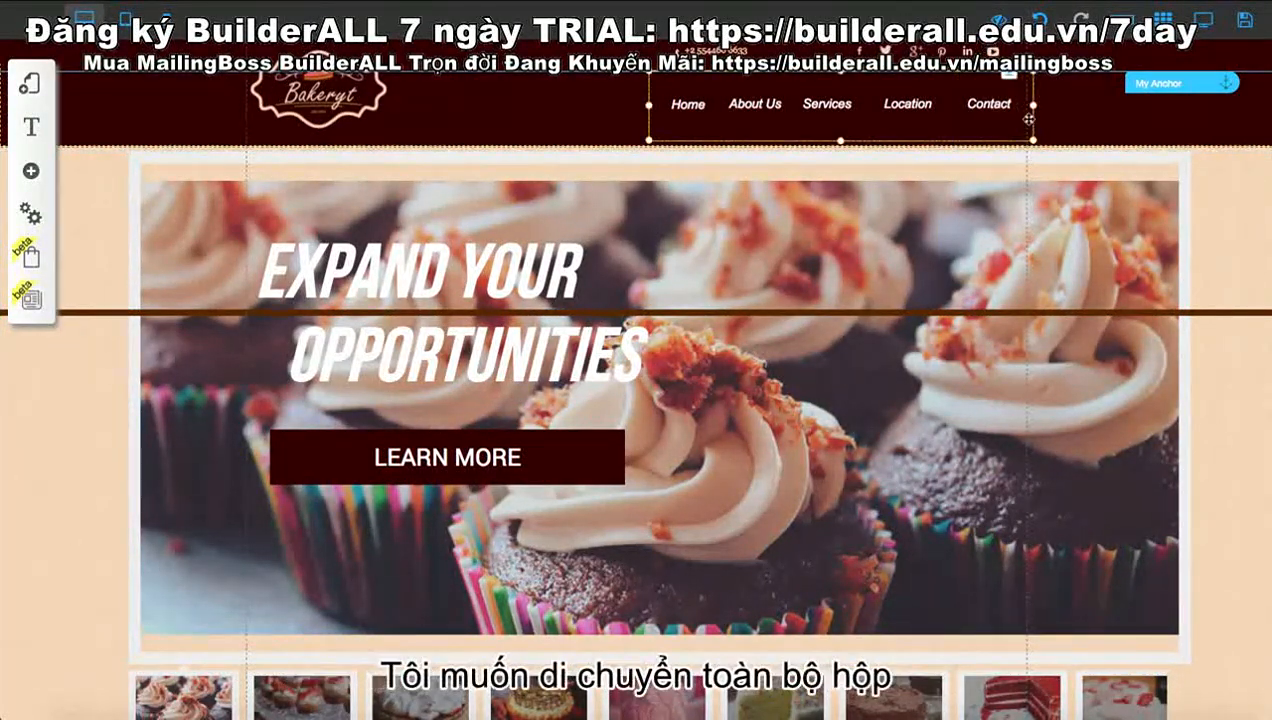
{"action": "left_click_drag", "start_coordinate": [1031, 130], "coordinate": [817, 131]}
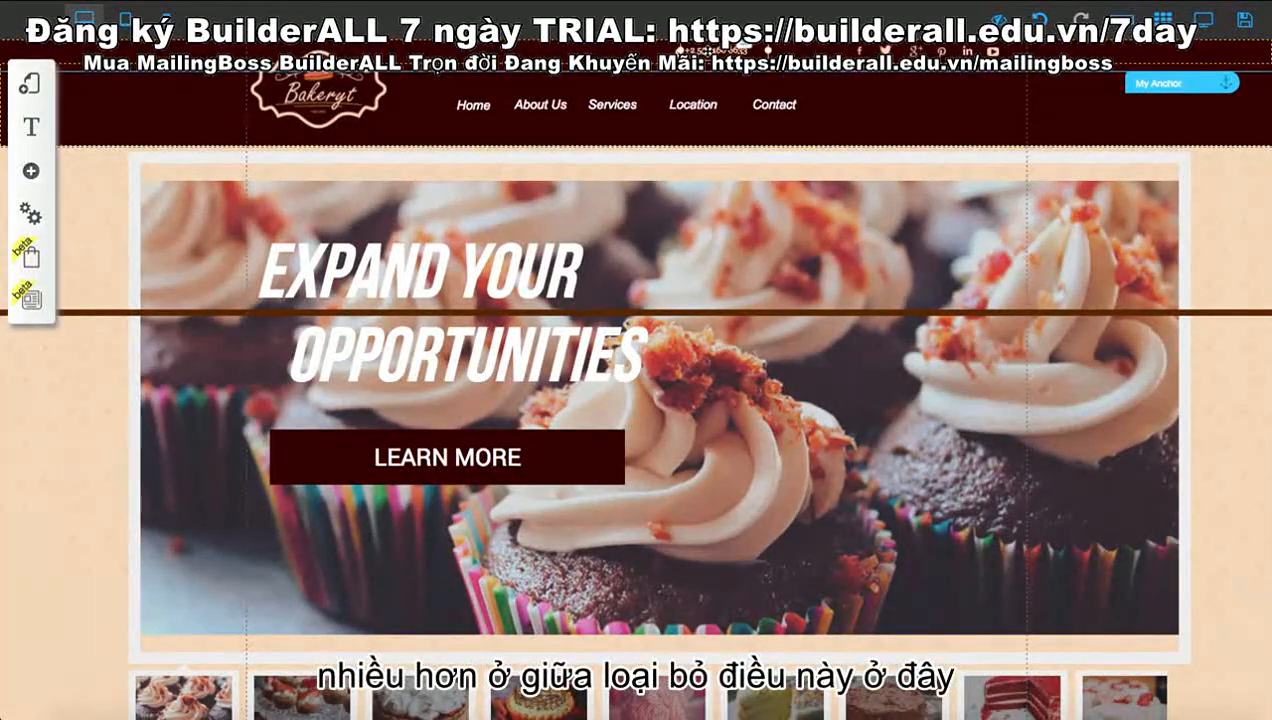
{"action": "double_click", "coordinate": [706, 54]}
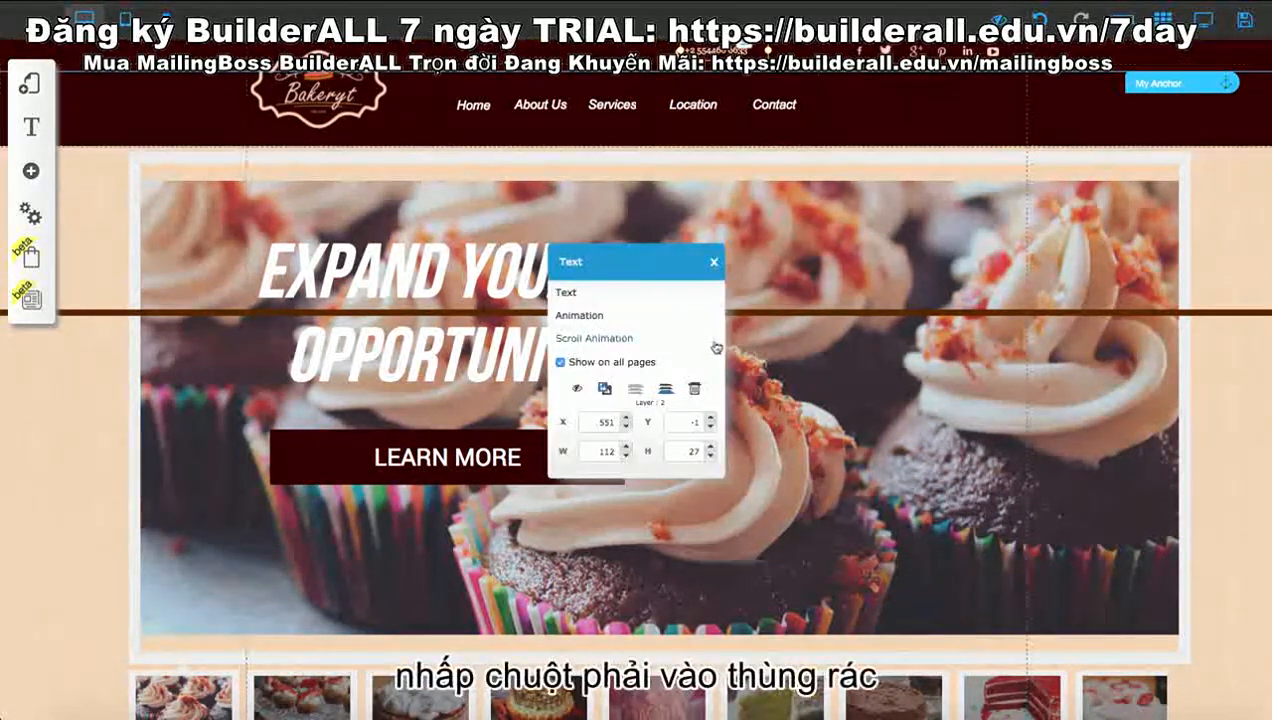
{"action": "left_click", "coordinate": [697, 390]}
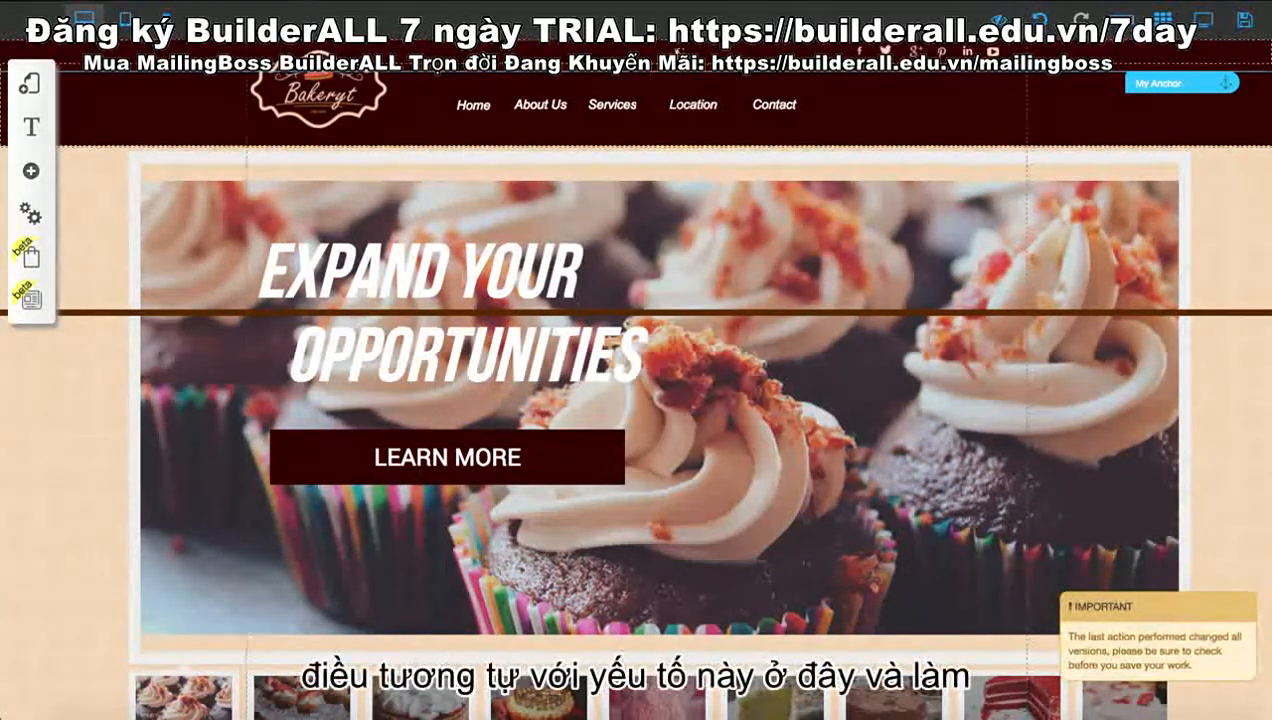
{"action": "double_click", "coordinate": [679, 51]}
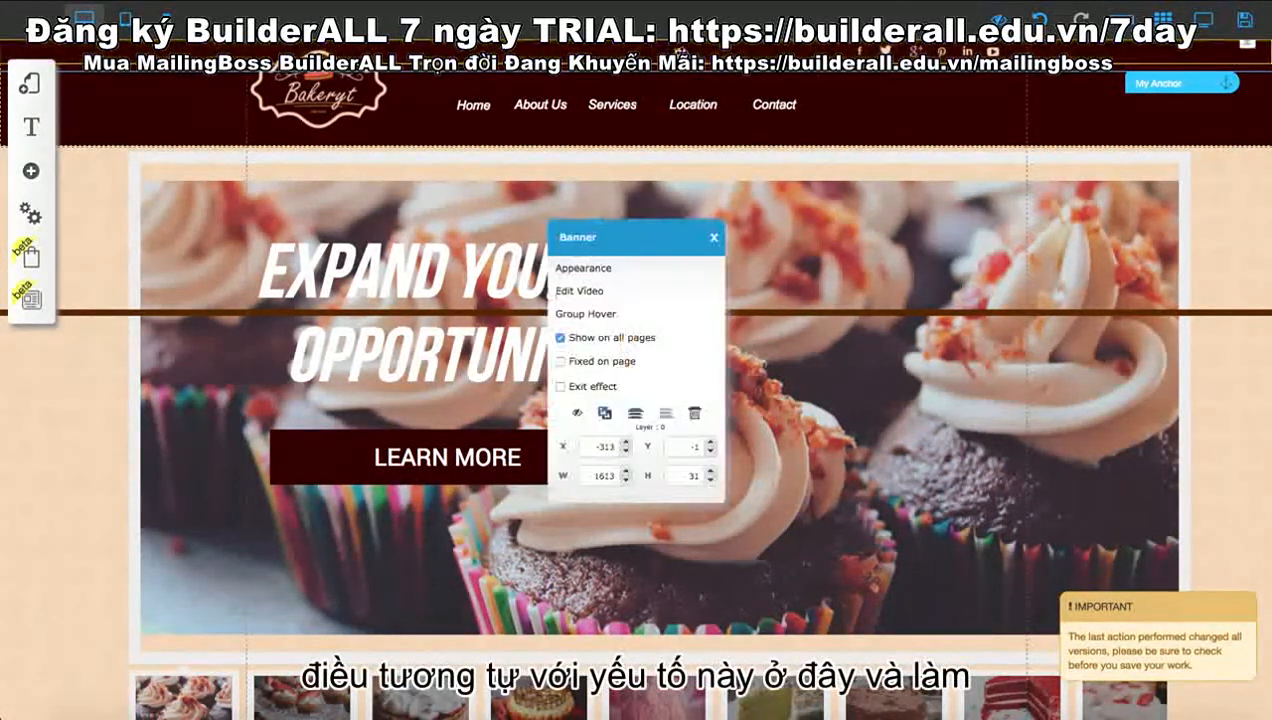
{"action": "left_click", "coordinate": [696, 418]}
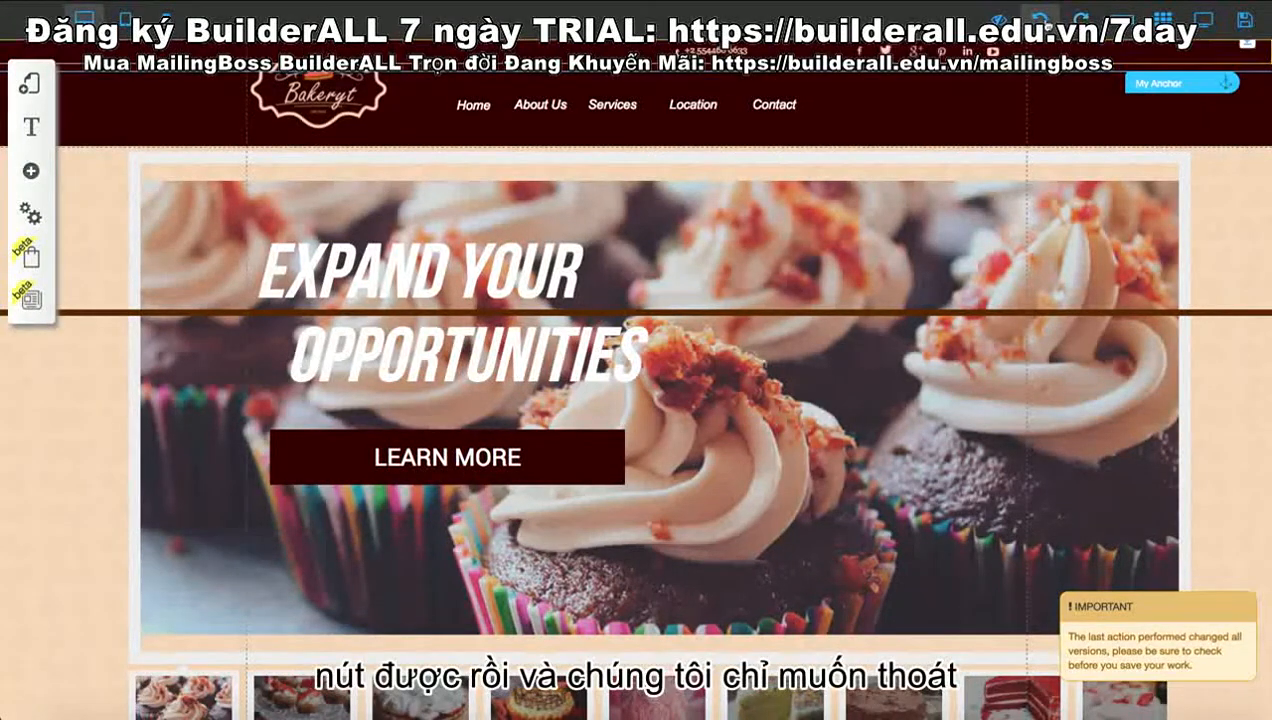
- Move the phone number text out of the top strip and delete it together with its small phone icon
{"action": "left_click_drag", "start_coordinate": [726, 51], "coordinate": [936, 119]}
{"action": "double_click", "coordinate": [936, 119]}
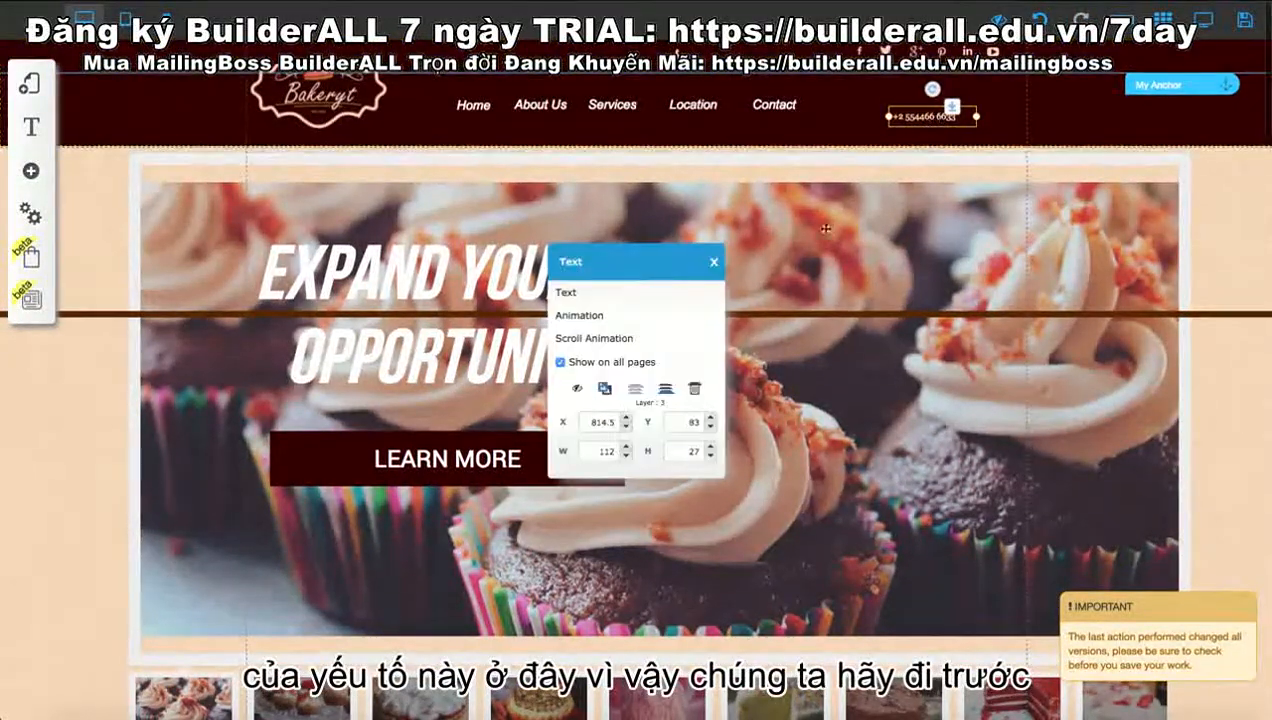
{"action": "left_click", "coordinate": [698, 389]}
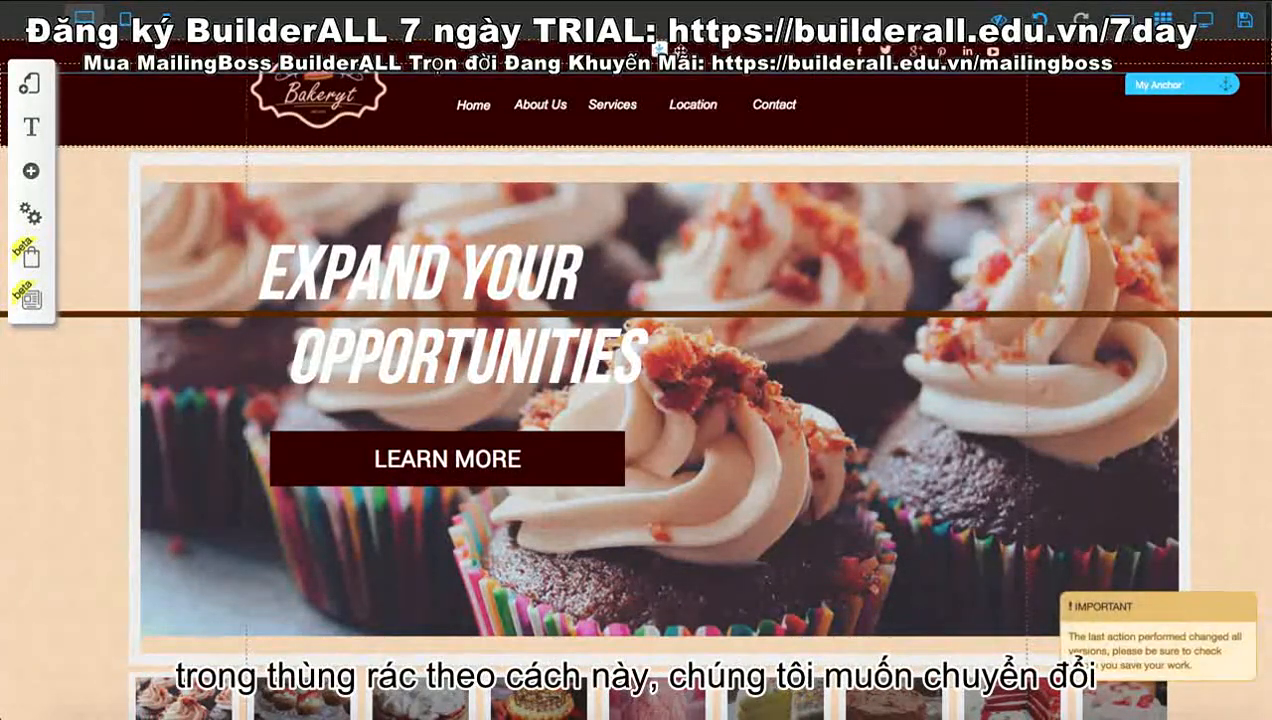
{"action": "double_click", "coordinate": [680, 50]}
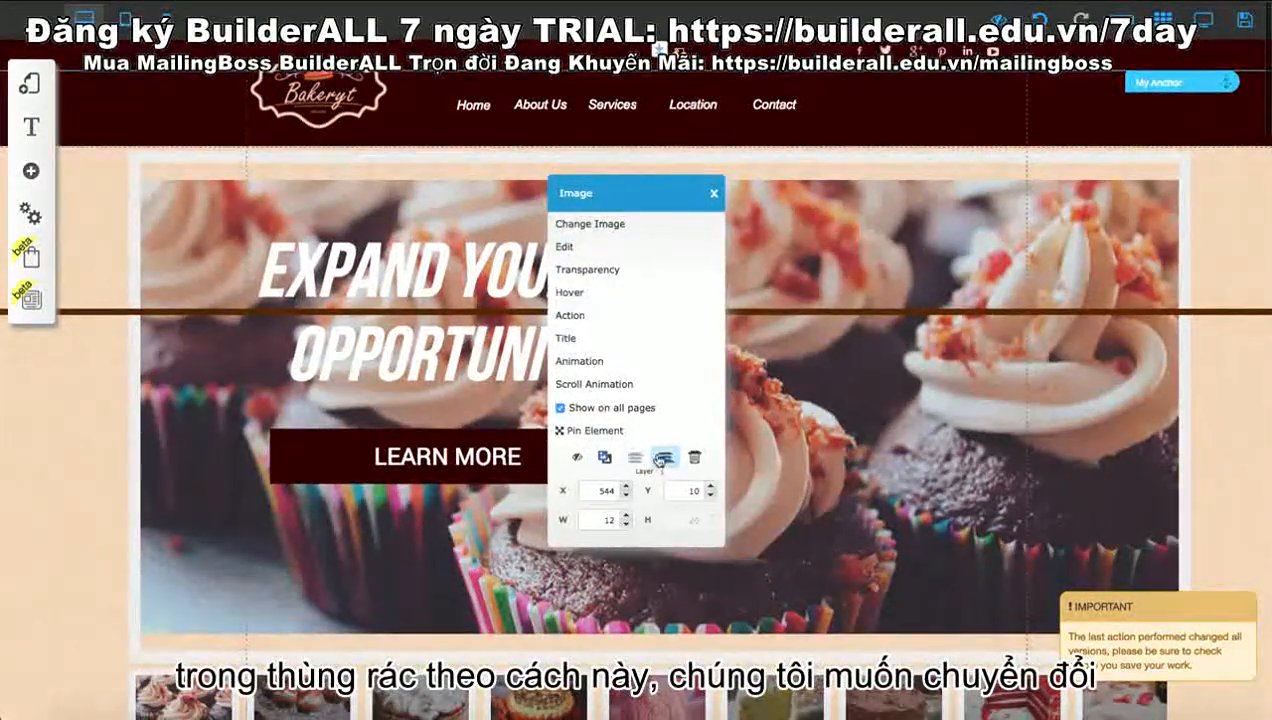
{"action": "left_click", "coordinate": [694, 461]}
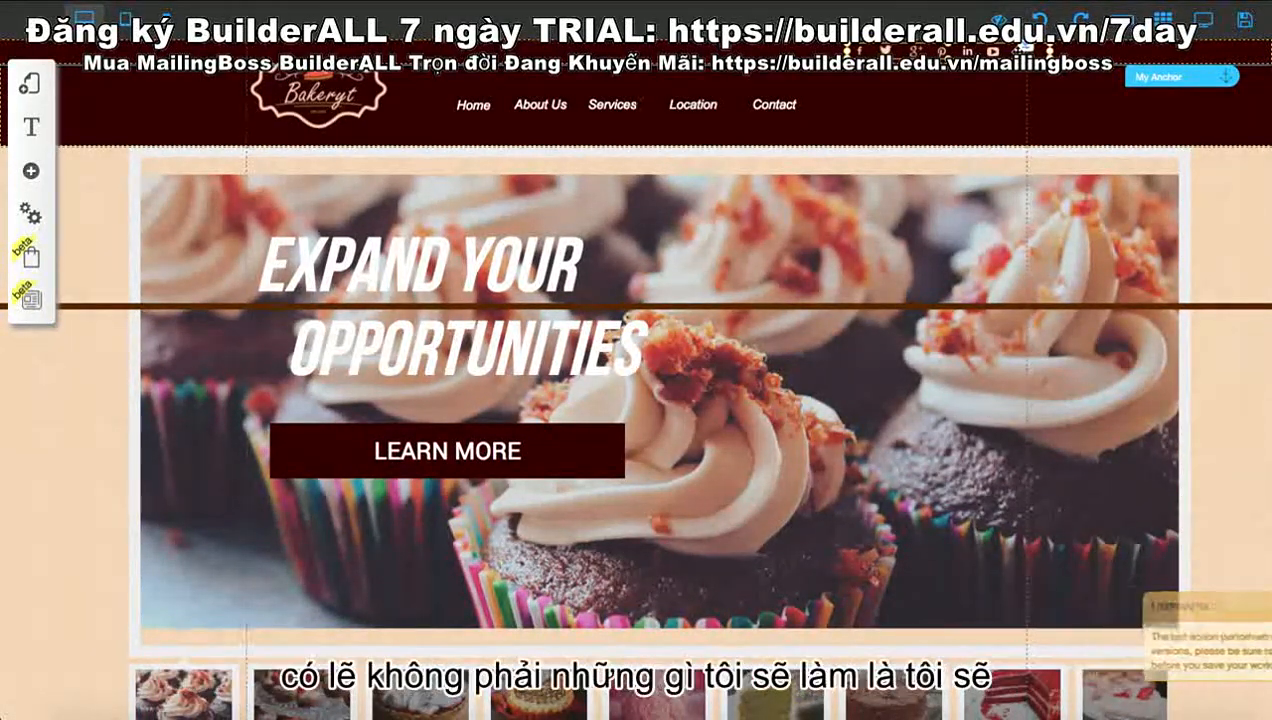
- Hide the header box holding the social media icons and restore it from the hidden items
{"action": "left_click", "coordinate": [1025, 45]}
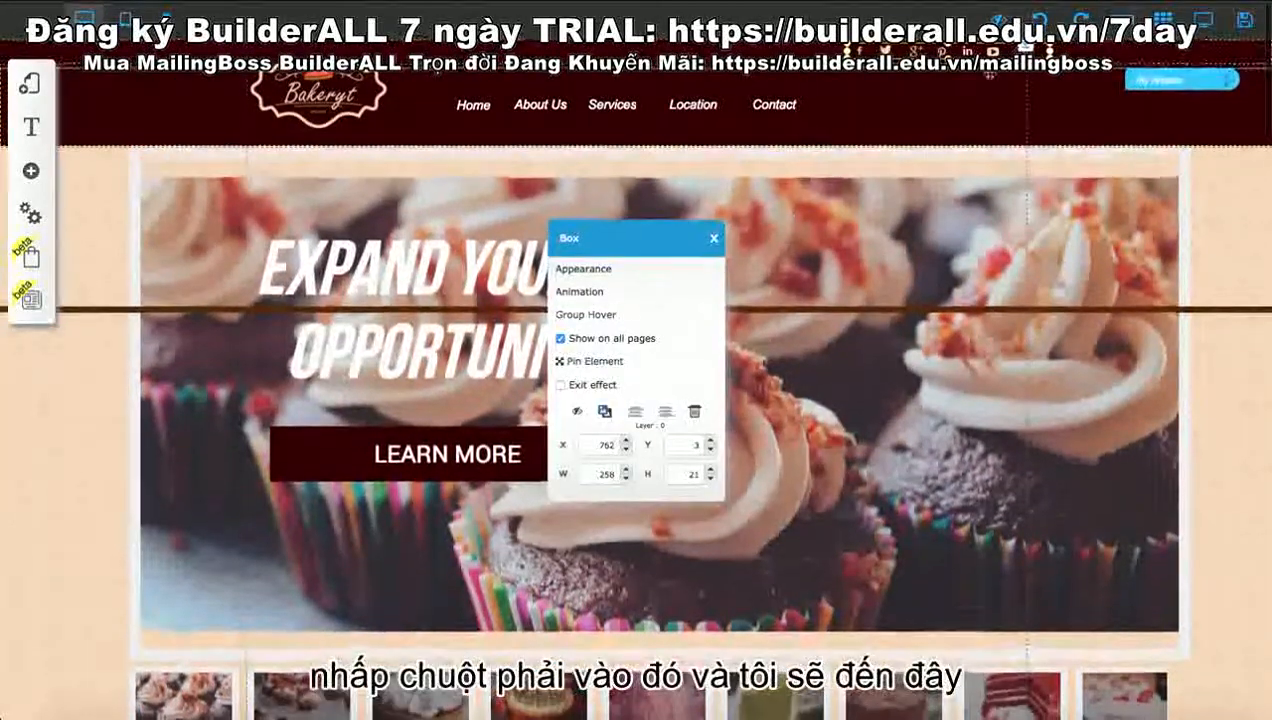
{"action": "left_click", "coordinate": [583, 416]}
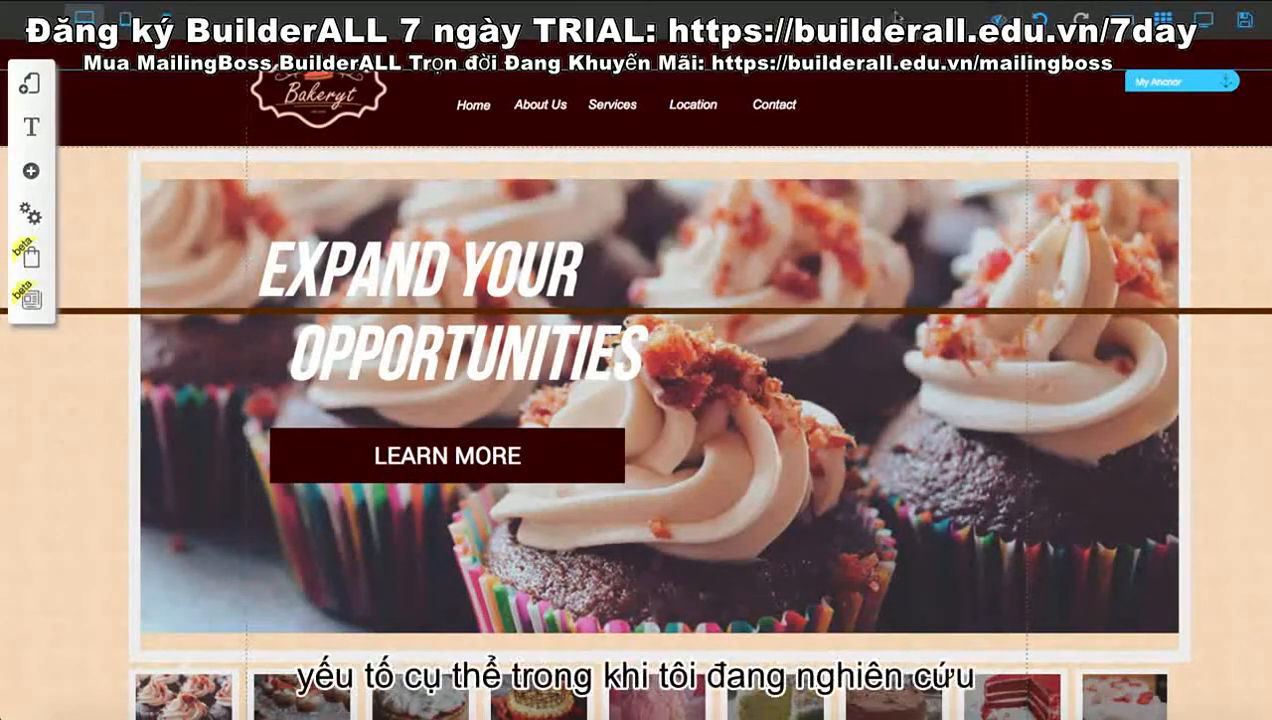
{"action": "scroll", "coordinate": [760, 222], "scroll_direction": "down", "scroll_amount": 5}
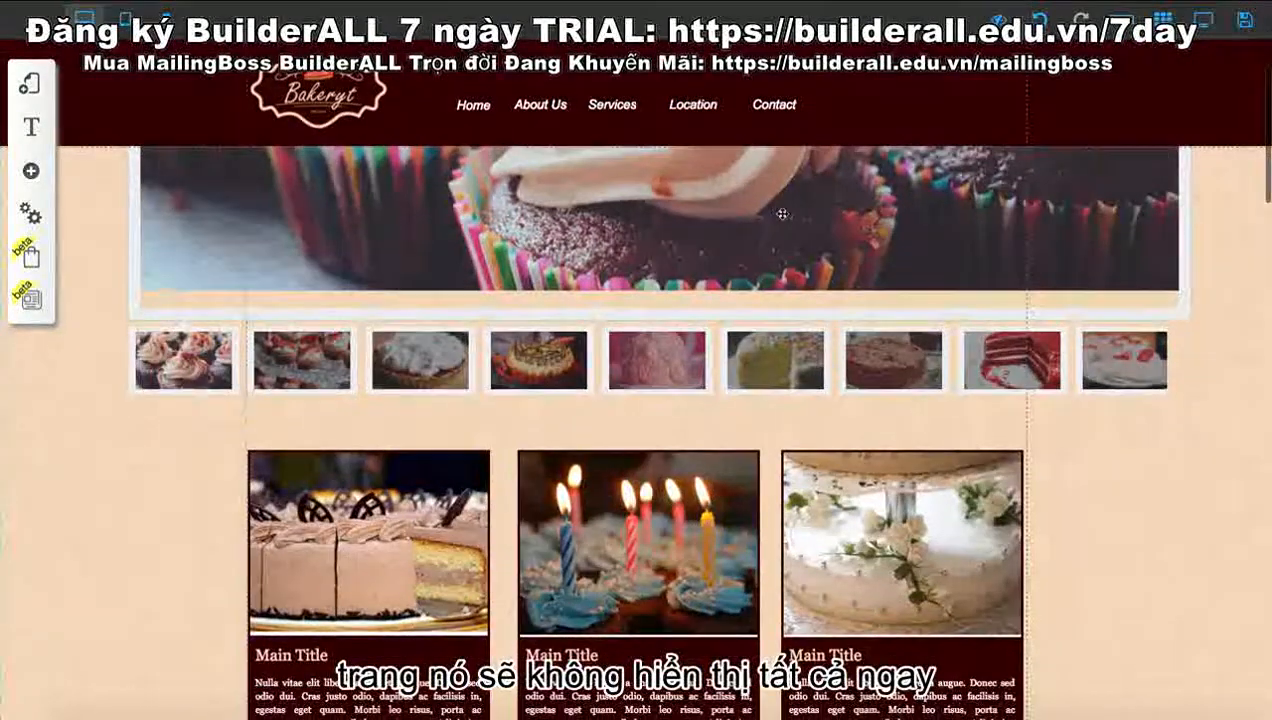
{"action": "scroll", "coordinate": [771, 216], "scroll_direction": "up", "scroll_amount": 5}
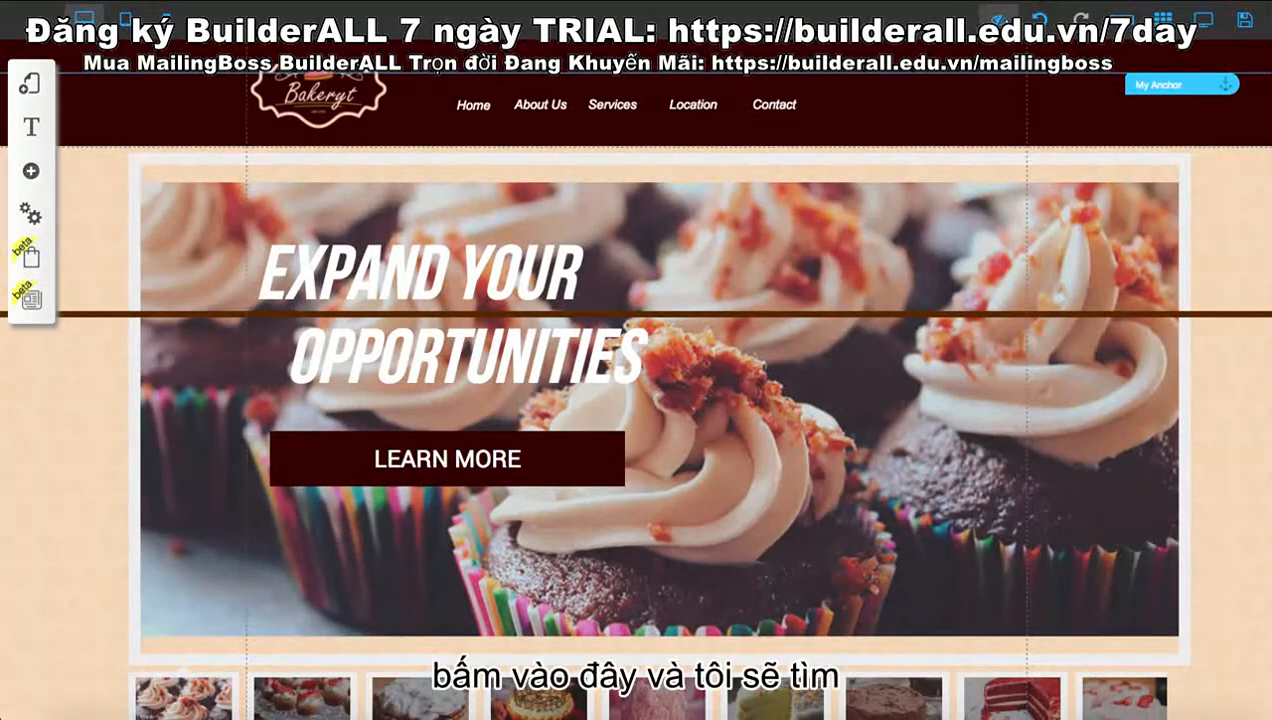
{"action": "left_click", "coordinate": [995, 18]}
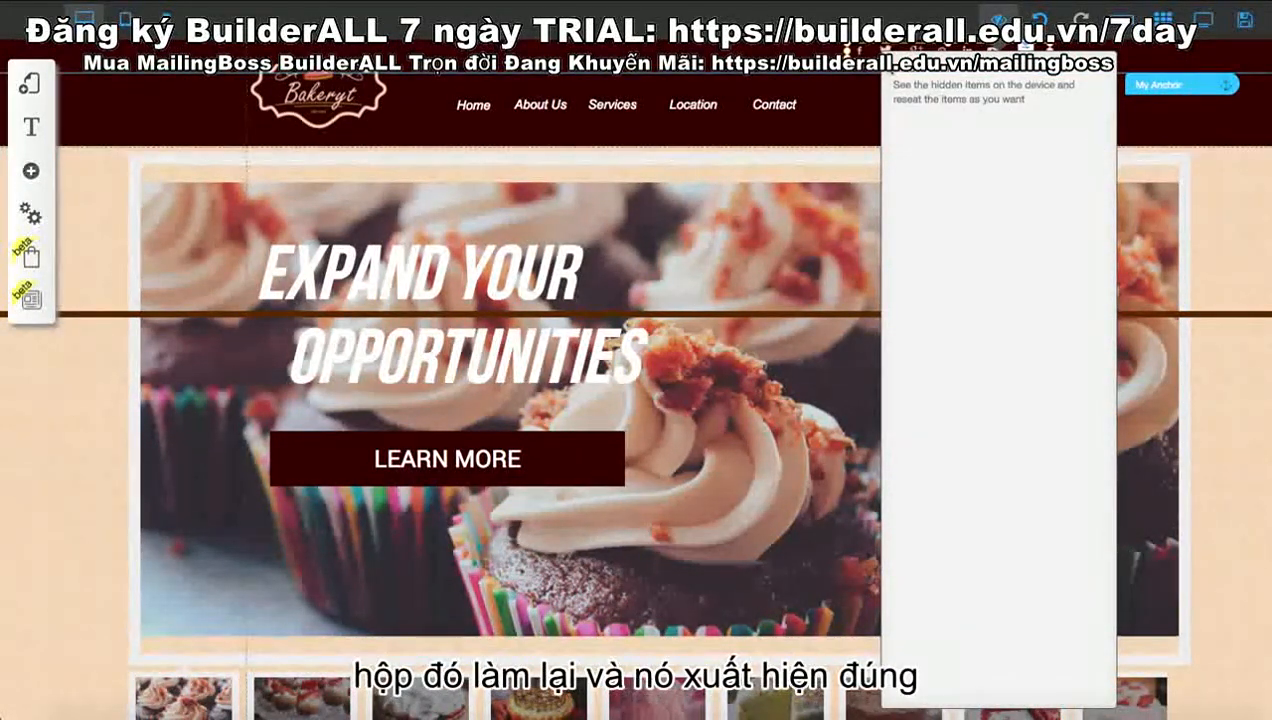
{"action": "left_click", "coordinate": [998, 21]}
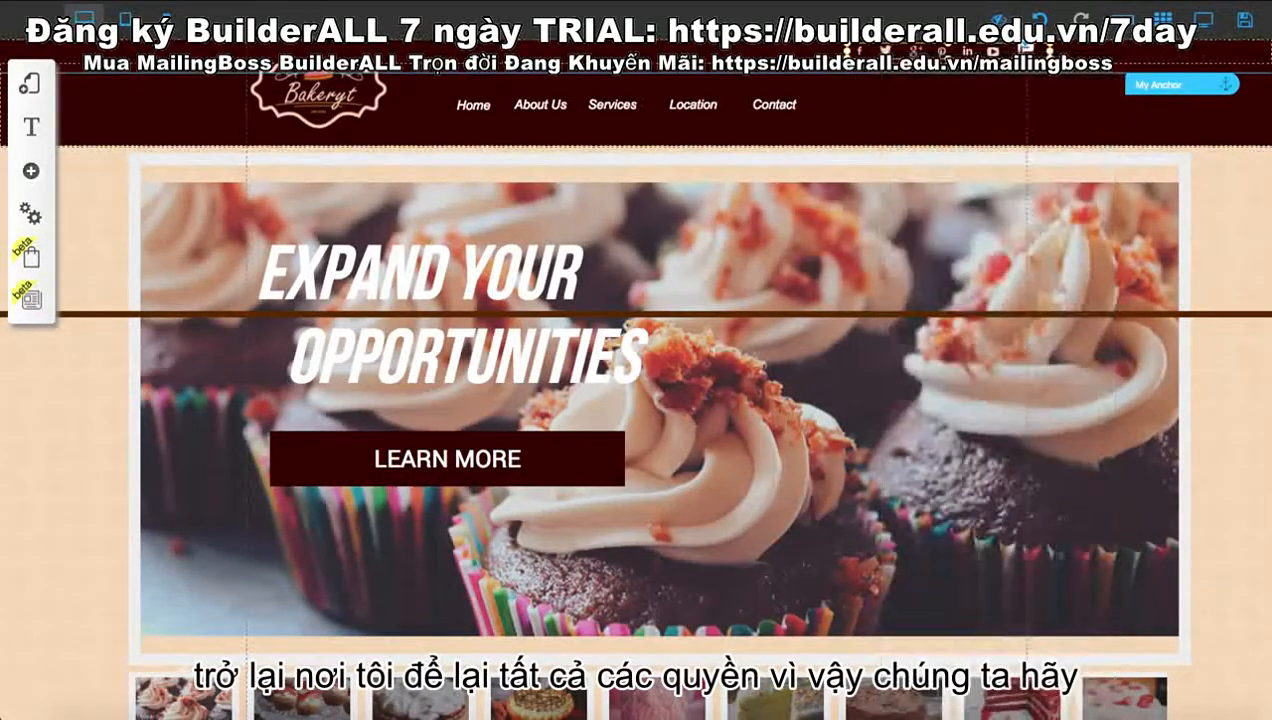
- Hide the social media icons box in the header's top strip
{"action": "left_click", "coordinate": [1009, 50]}
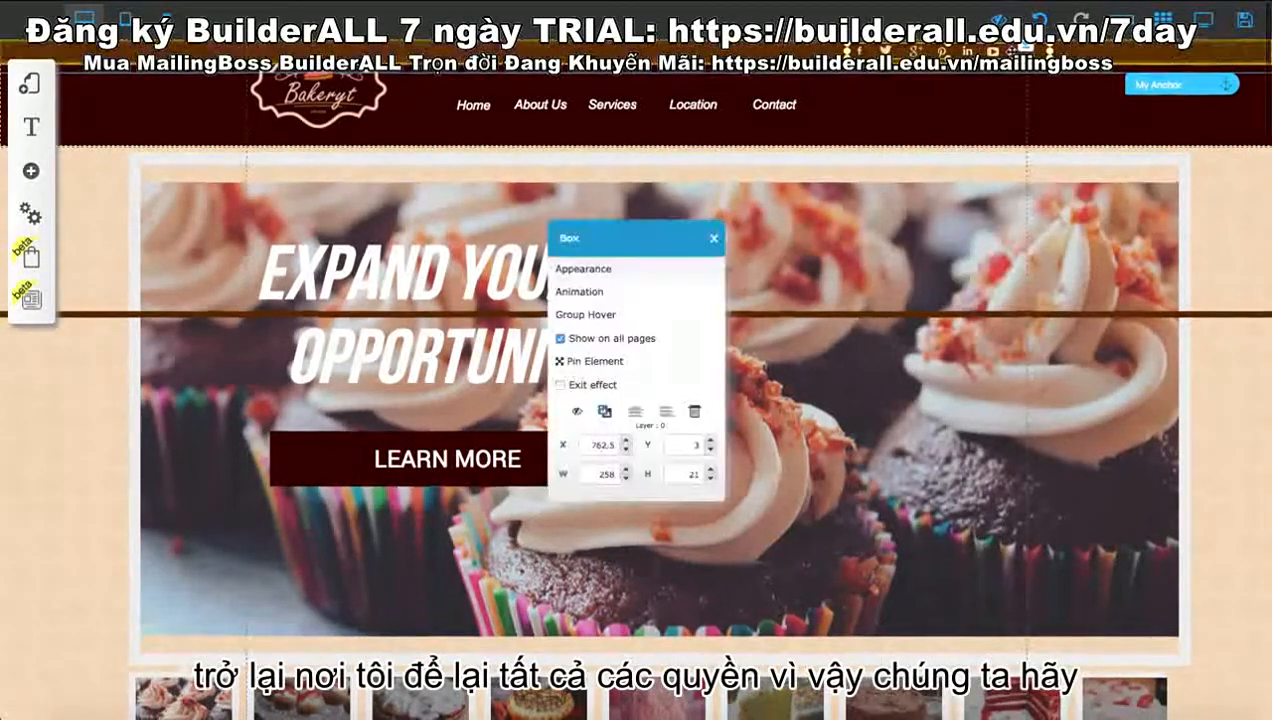
{"action": "left_click", "coordinate": [578, 416]}
{"action": "scroll", "coordinate": [858, 210], "scroll_direction": "down", "scroll_amount": 4}
{"action": "scroll", "coordinate": [857, 212], "scroll_direction": "up", "scroll_amount": 3}
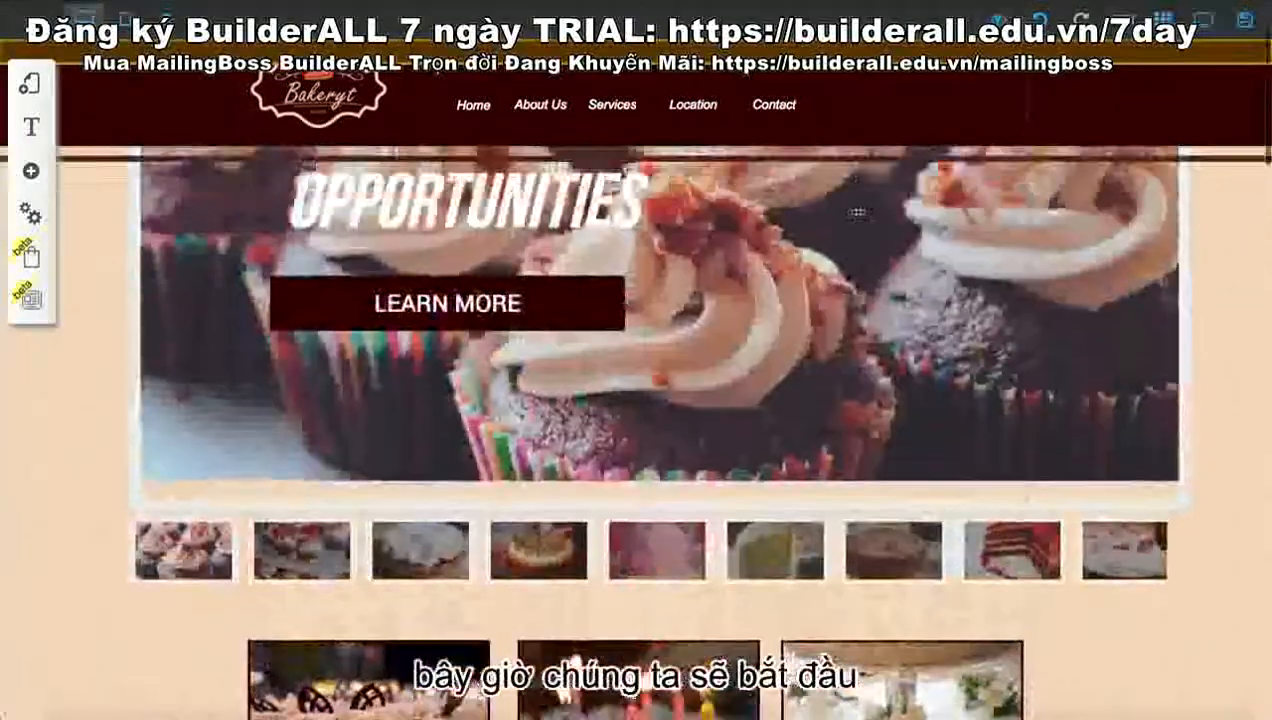
{"action": "scroll", "coordinate": [858, 212], "scroll_direction": "up", "scroll_amount": 2}
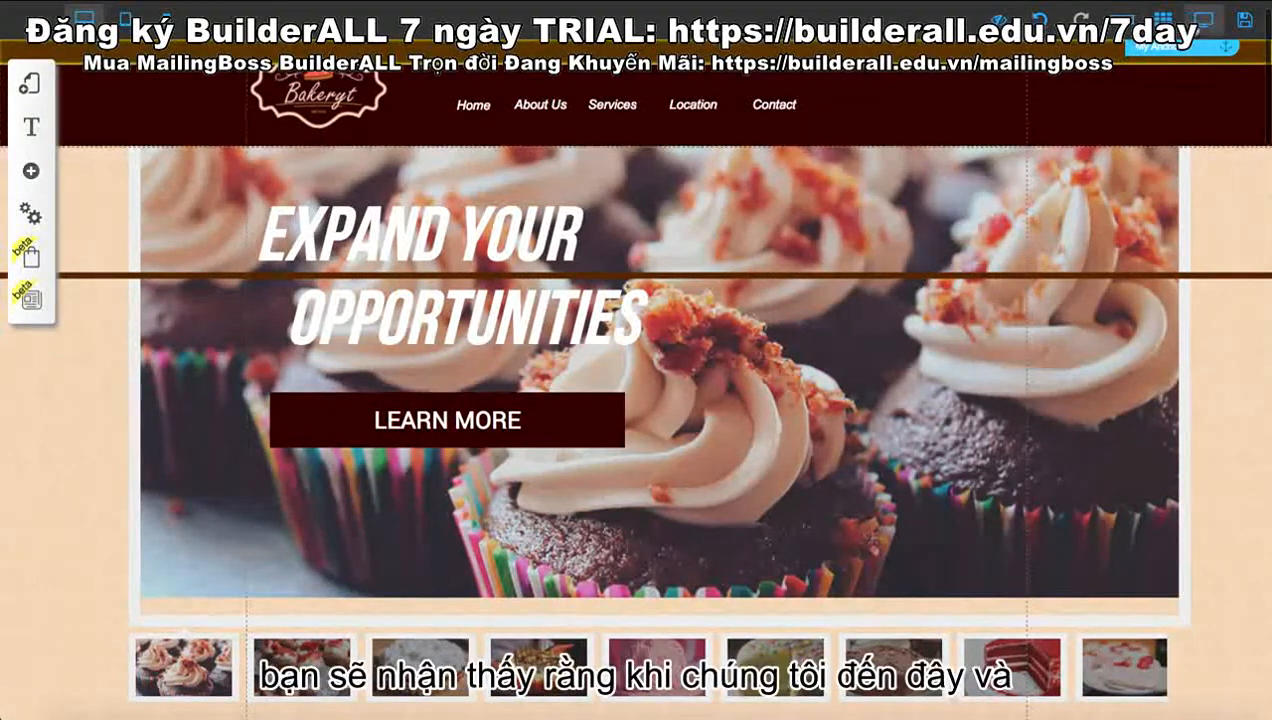
- Preview the page and check where the LEARN MORE button leads, viewing the Services section
{"action": "left_click", "coordinate": [1204, 20]}
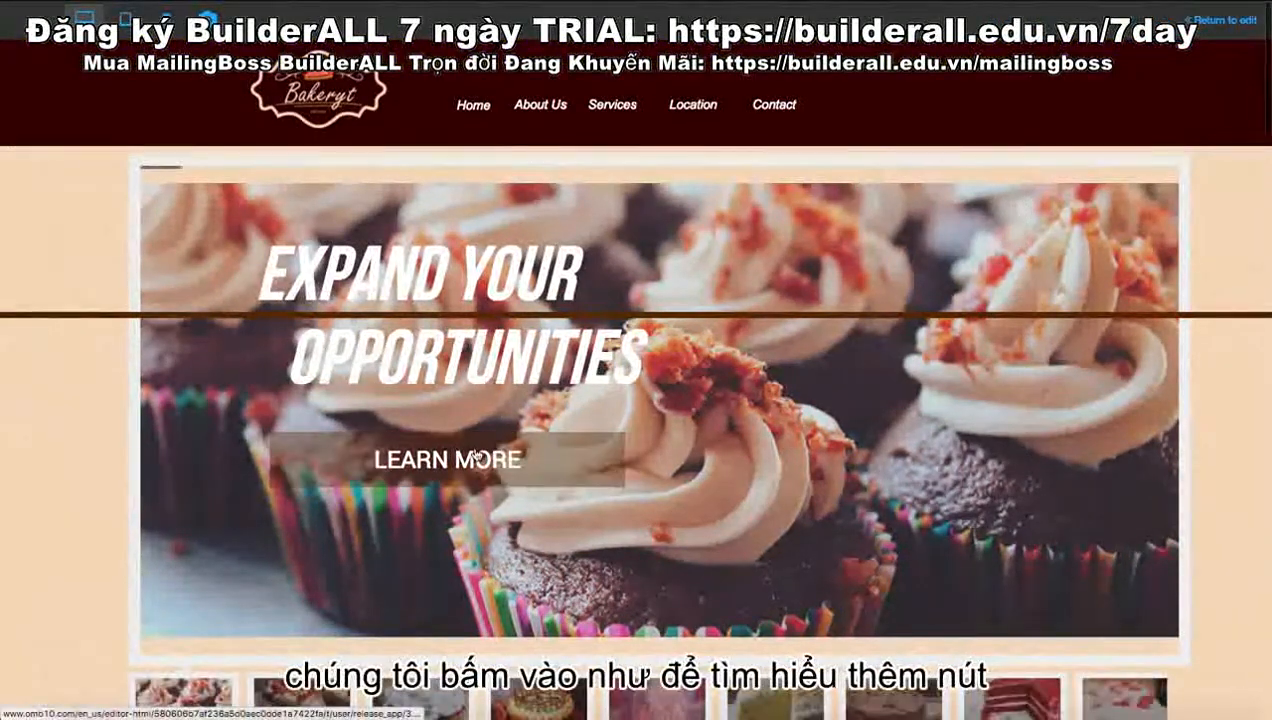
{"action": "scroll", "coordinate": [478, 452], "scroll_direction": "down", "scroll_amount": 5}
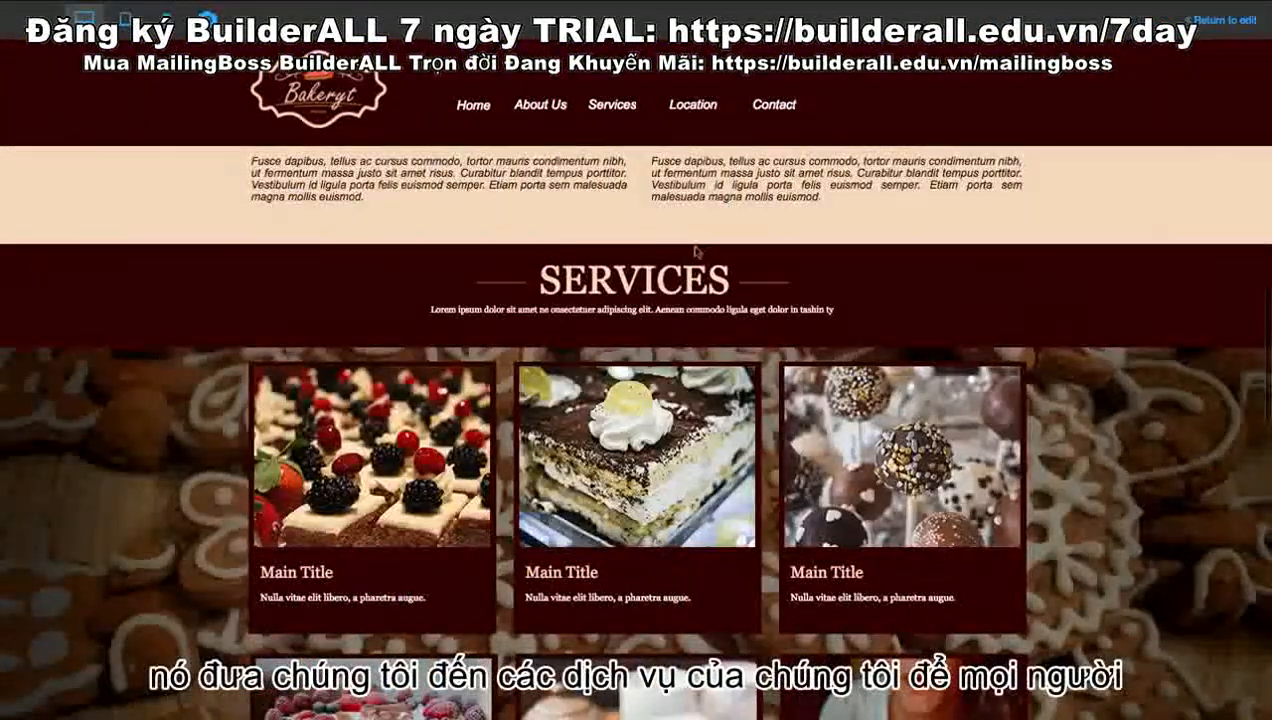
{"action": "scroll", "coordinate": [608, 412], "scroll_direction": "down", "scroll_amount": 2}
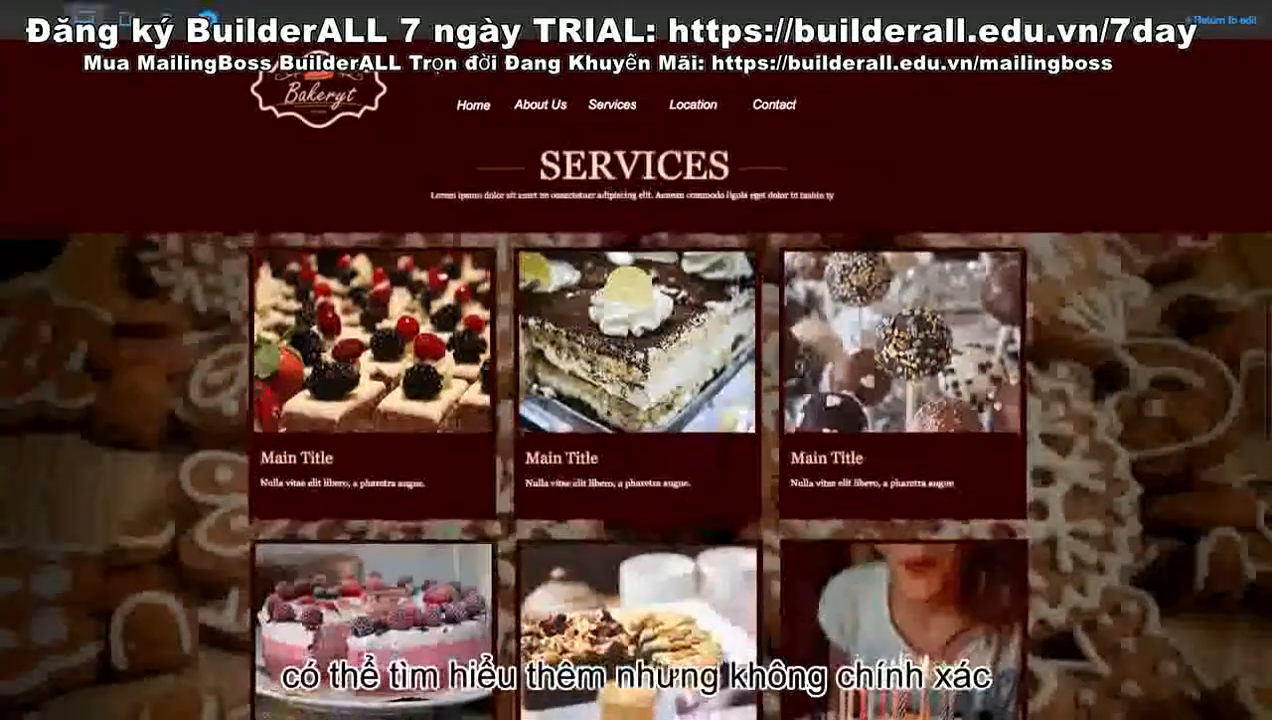
- Examine in the preview how the Services heading and image boxes line up below the fixed header
{"action": "scroll", "coordinate": [609, 411], "scroll_direction": "up", "scroll_amount": 1}
{"action": "scroll", "coordinate": [610, 410], "scroll_direction": "down", "scroll_amount": 2}
{"action": "scroll", "coordinate": [603, 404], "scroll_direction": "down", "scroll_amount": 1}
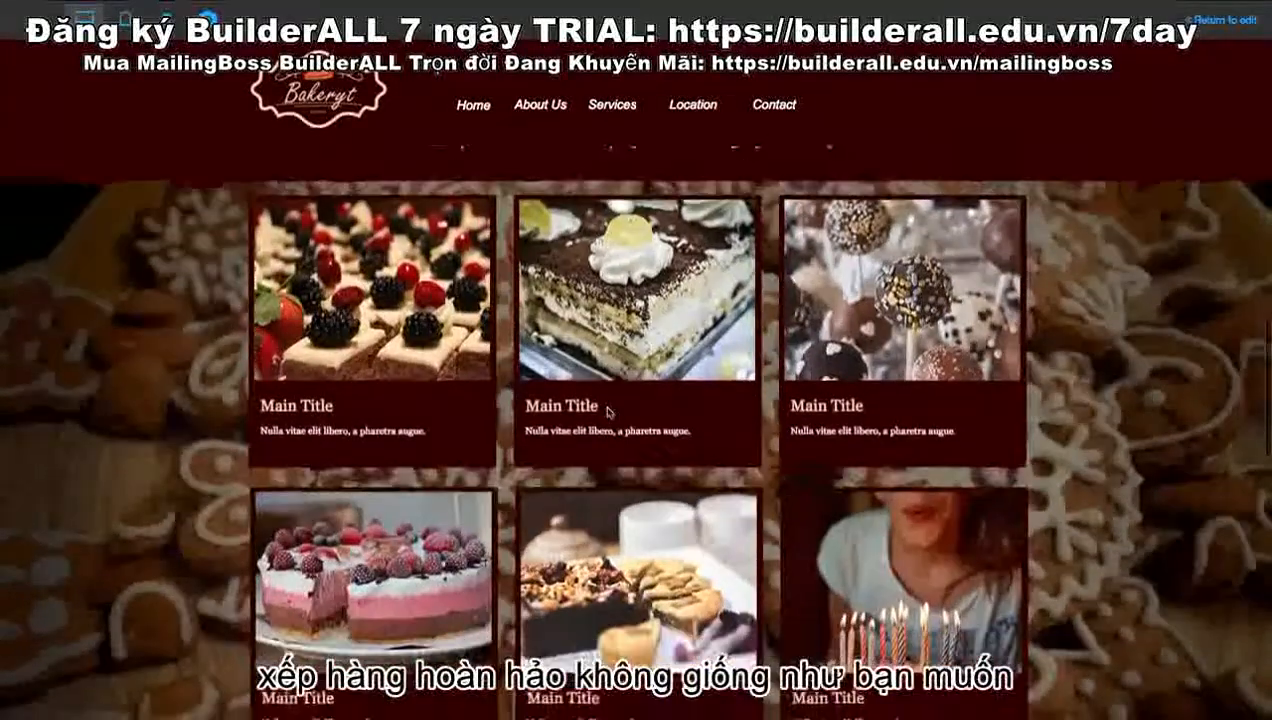
{"action": "scroll", "coordinate": [603, 404], "scroll_direction": "up", "scroll_amount": 2}
{"action": "scroll", "coordinate": [603, 404], "scroll_direction": "down", "scroll_amount": 1}
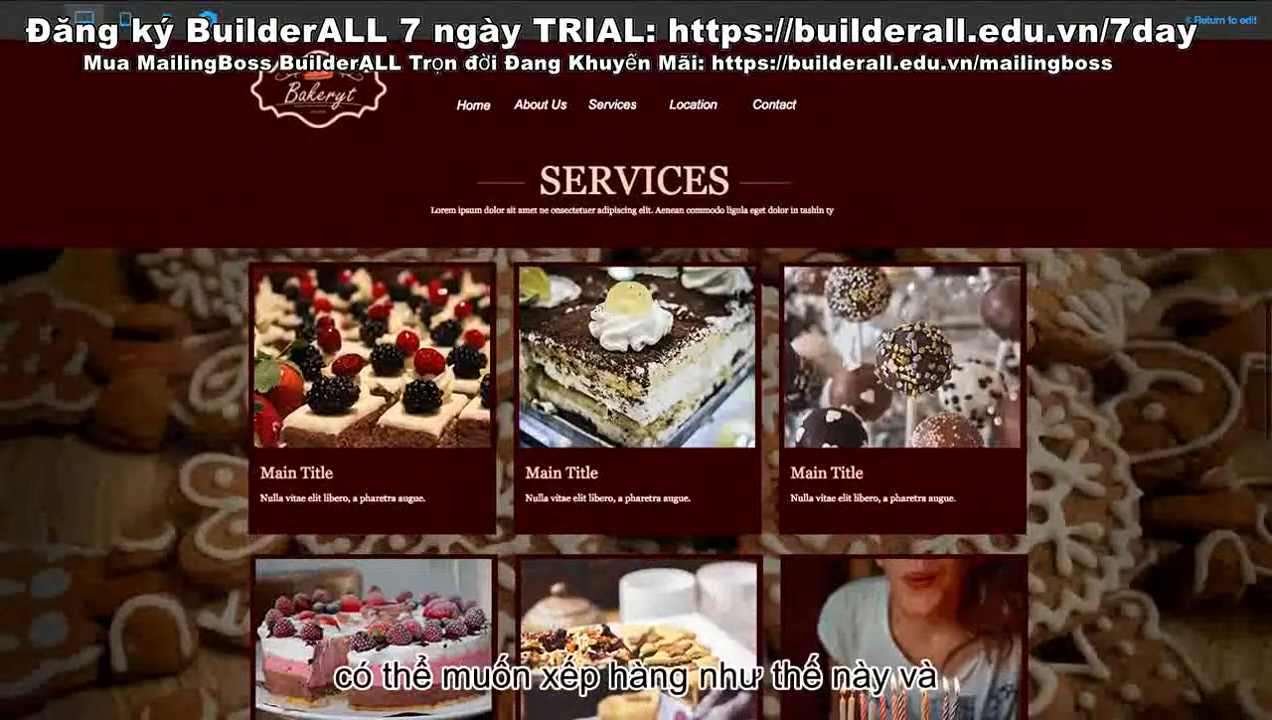
{"action": "scroll", "coordinate": [605, 415], "scroll_direction": "up", "scroll_amount": 1}
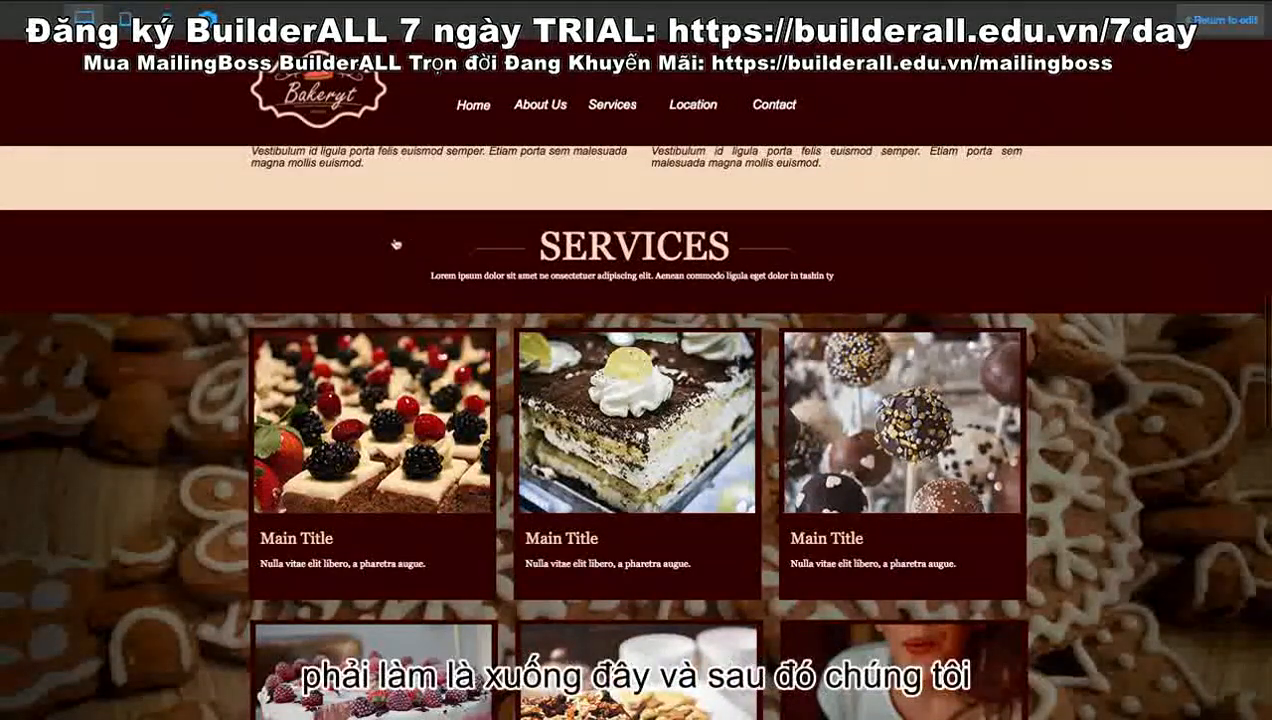
{"action": "scroll", "coordinate": [468, 469], "scroll_direction": "down", "scroll_amount": 1}
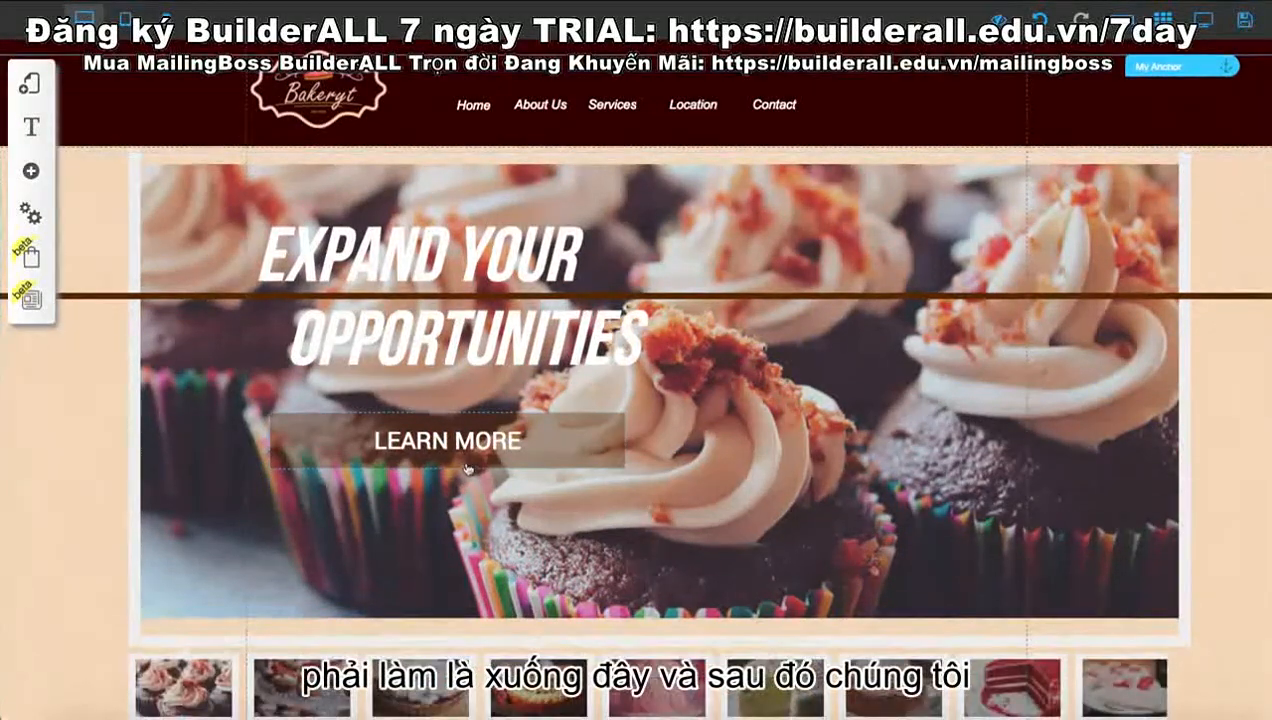
- Return to editing and move the My Anchor marker slightly down, closer to the Services section
{"action": "scroll", "coordinate": [464, 386], "scroll_direction": "down", "scroll_amount": 10}
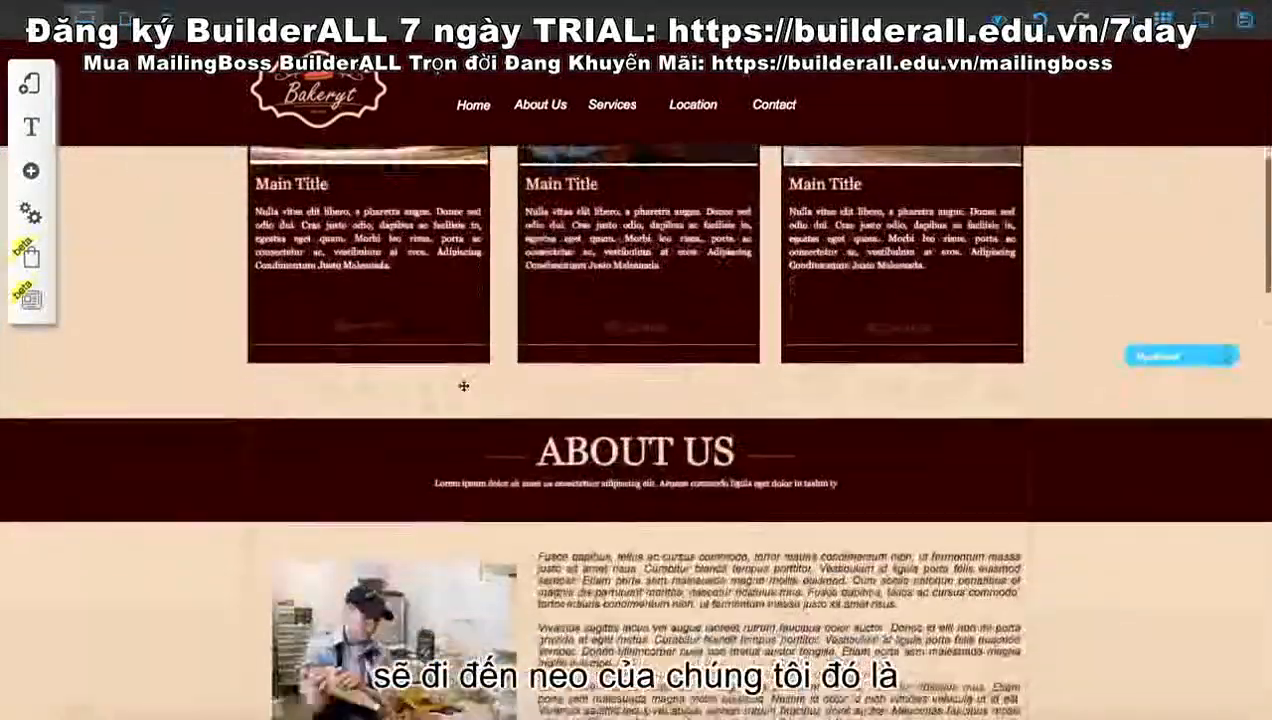
{"action": "scroll", "coordinate": [464, 386], "scroll_direction": "down", "scroll_amount": 5}
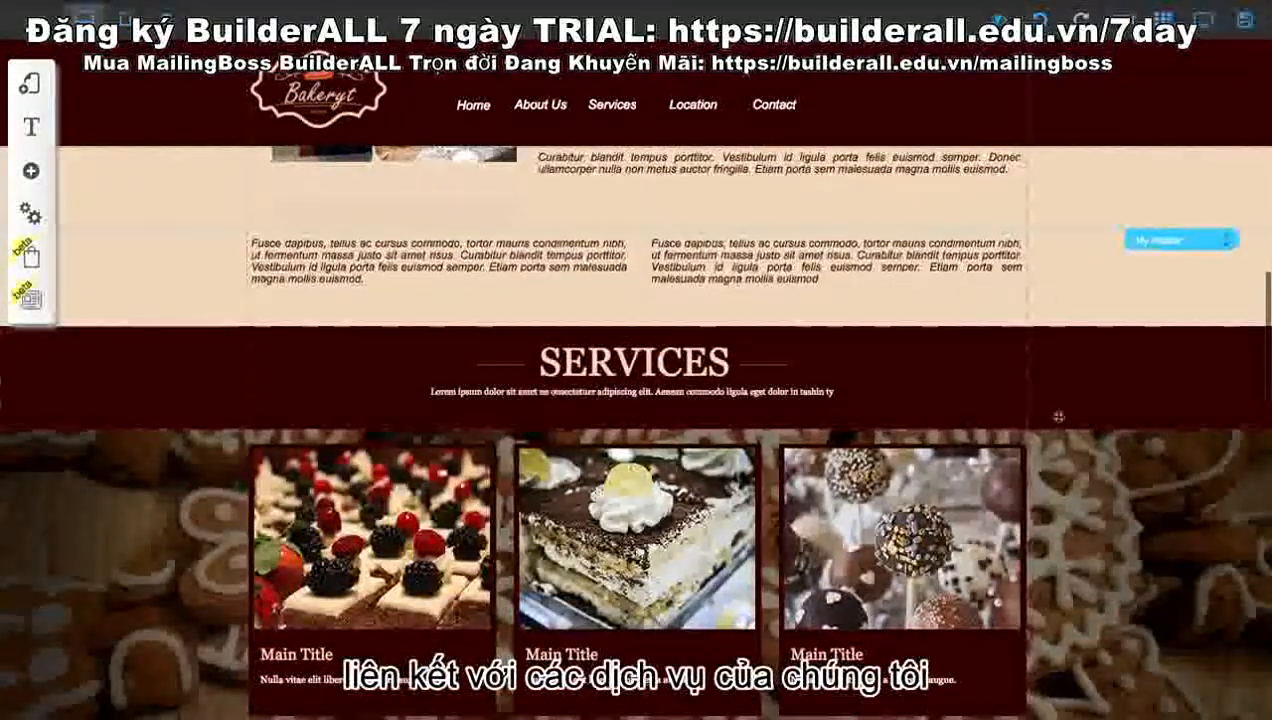
{"action": "scroll", "coordinate": [832, 340], "scroll_direction": "down", "scroll_amount": 2}
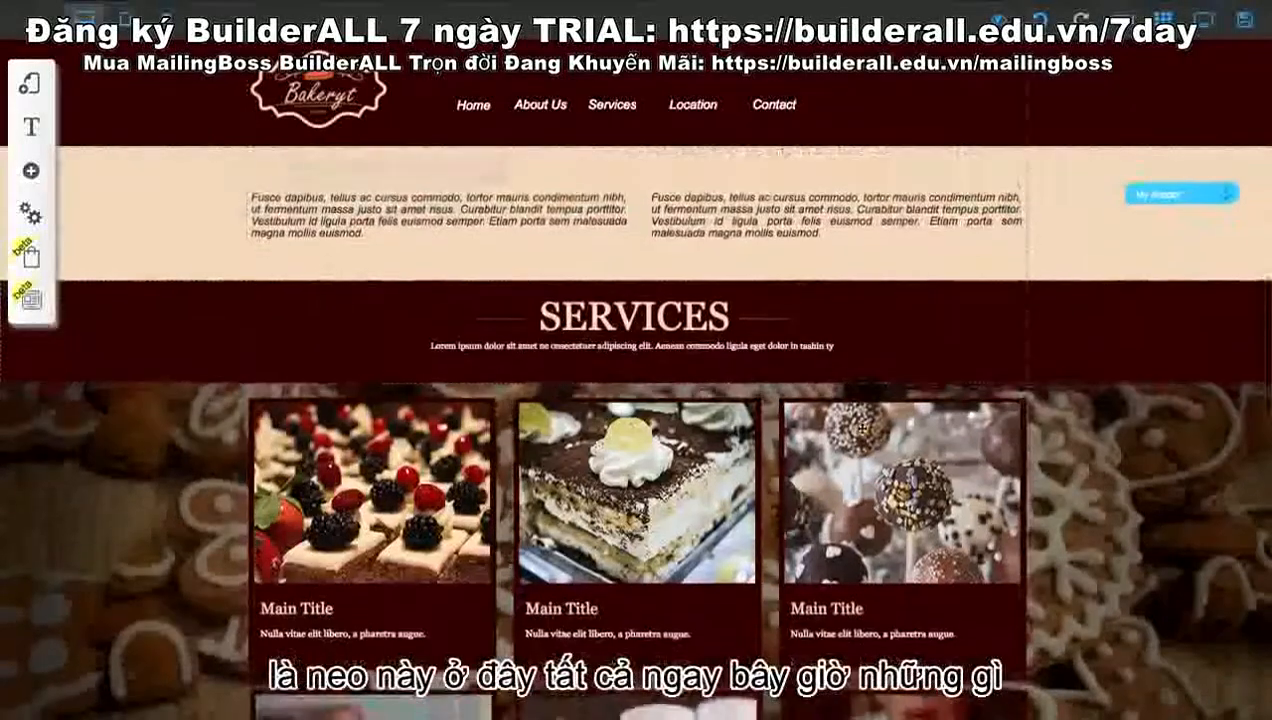
{"action": "left_click_drag", "start_coordinate": [1166, 181], "coordinate": [1138, 224]}
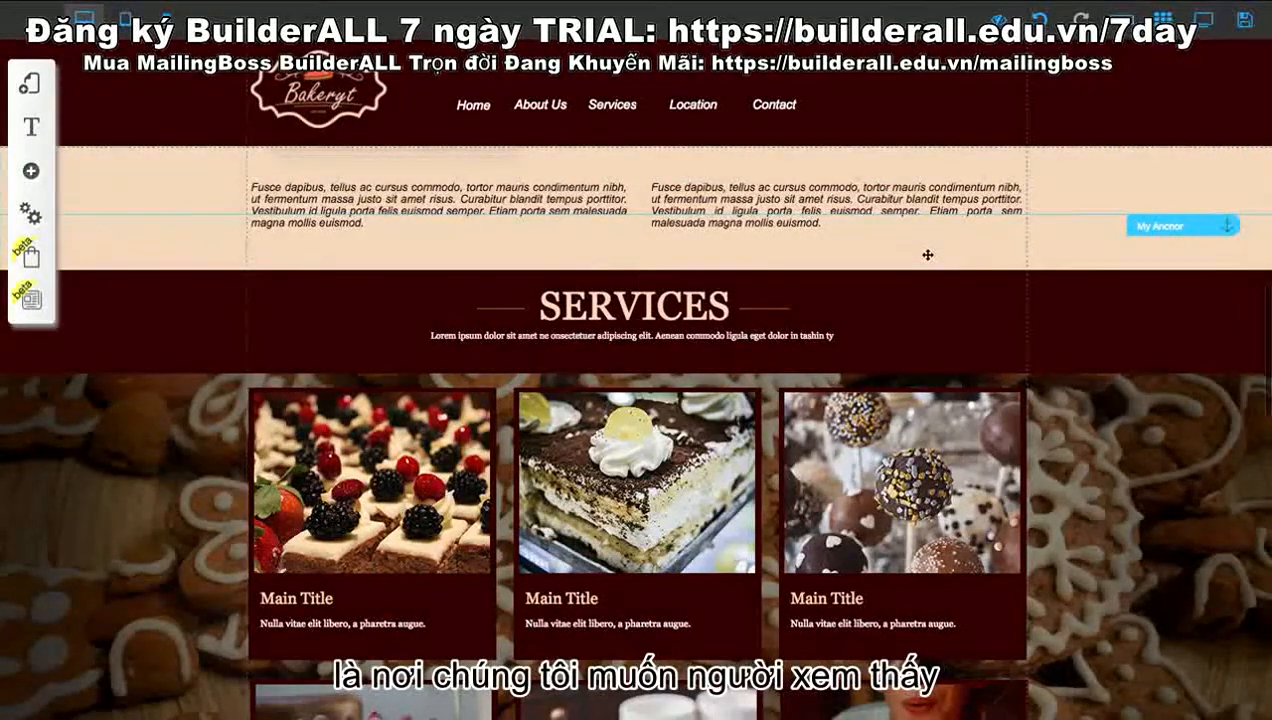
- Examine how the fixed header overlaps the Services section, its anchor and the rest of the page
{"action": "scroll", "coordinate": [1131, 421], "scroll_direction": "down", "scroll_amount": 4}
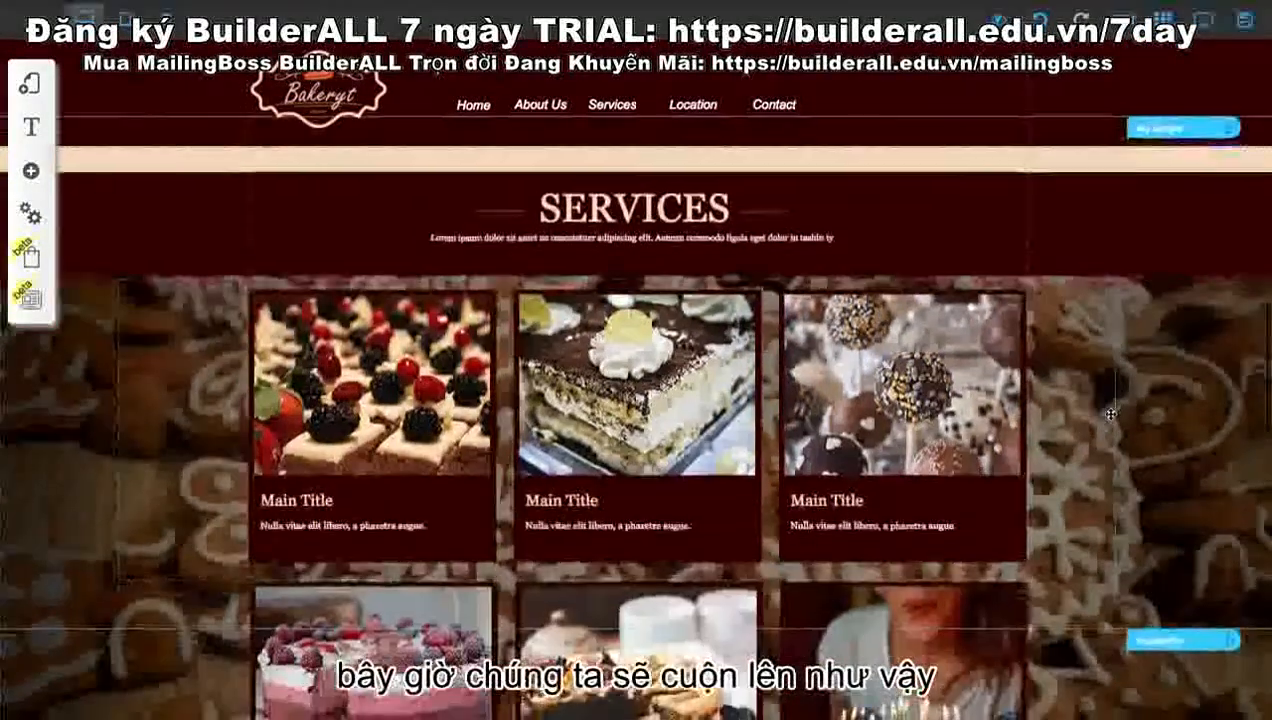
{"action": "scroll", "coordinate": [1110, 414], "scroll_direction": "down", "scroll_amount": 1}
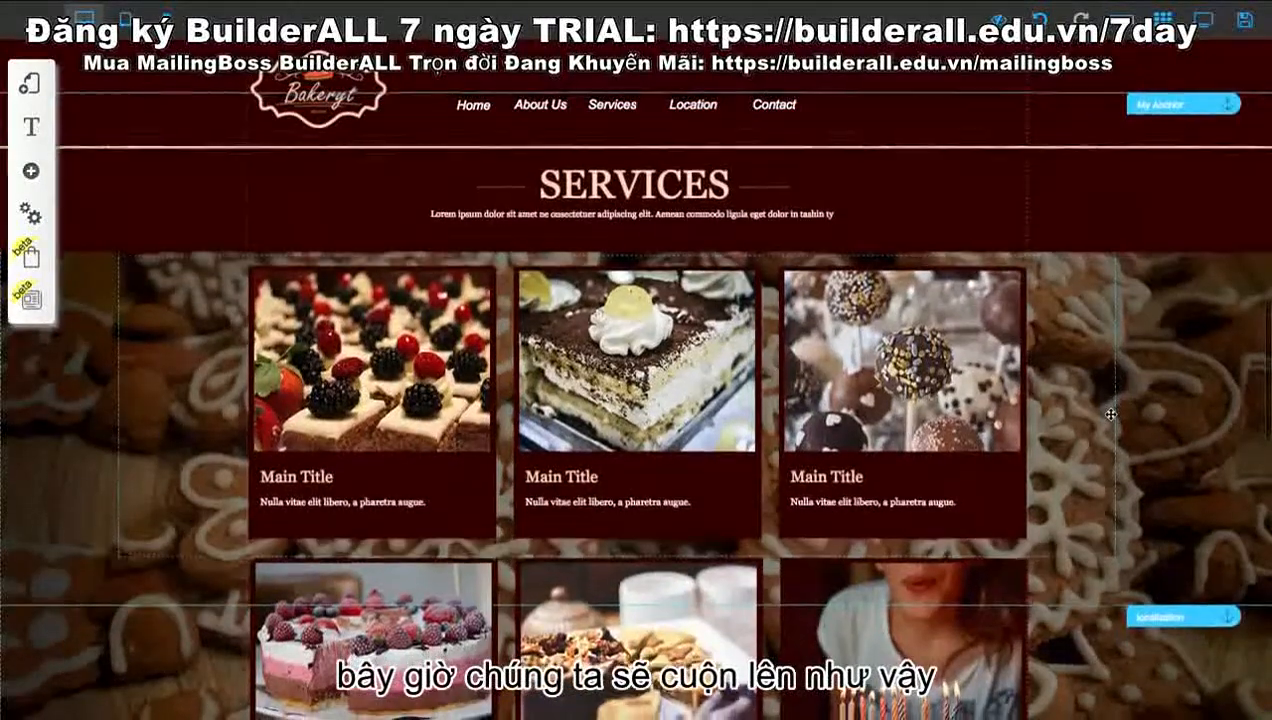
{"action": "scroll", "coordinate": [1111, 414], "scroll_direction": "down", "scroll_amount": 1}
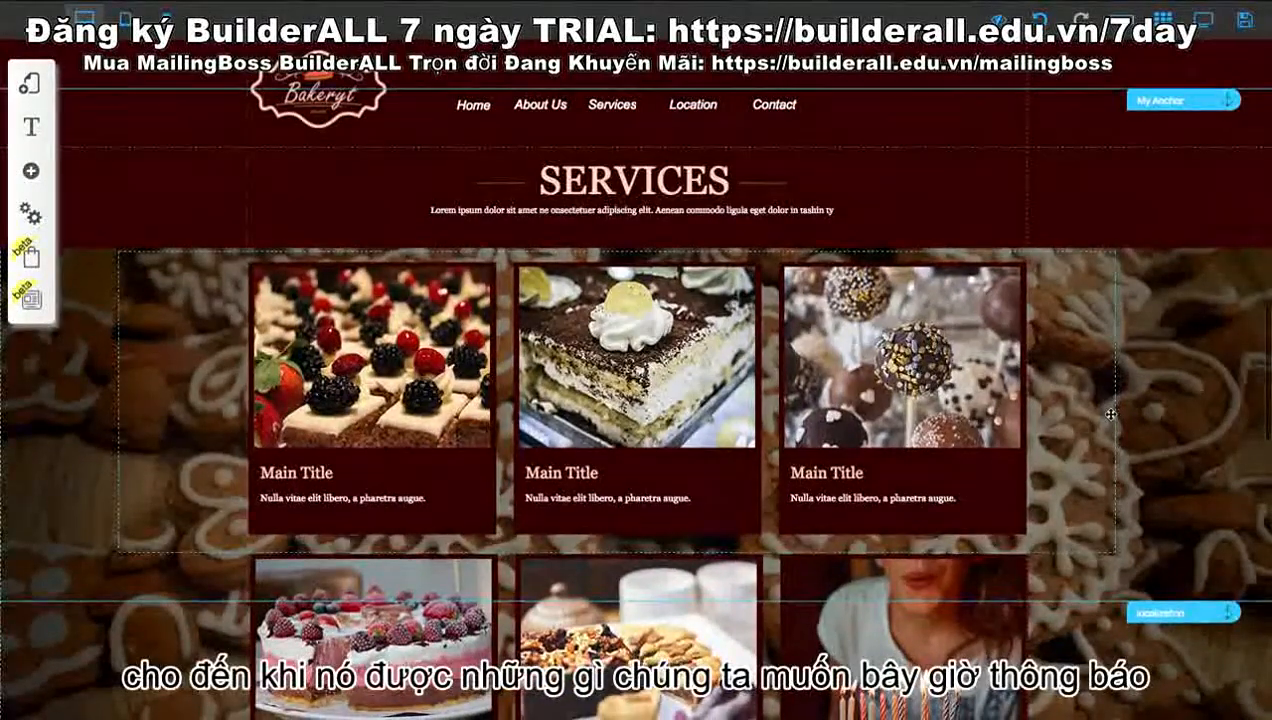
{"action": "scroll", "coordinate": [1110, 415], "scroll_direction": "up", "scroll_amount": 1}
{"action": "scroll", "coordinate": [1110, 414], "scroll_direction": "up", "scroll_amount": 3}
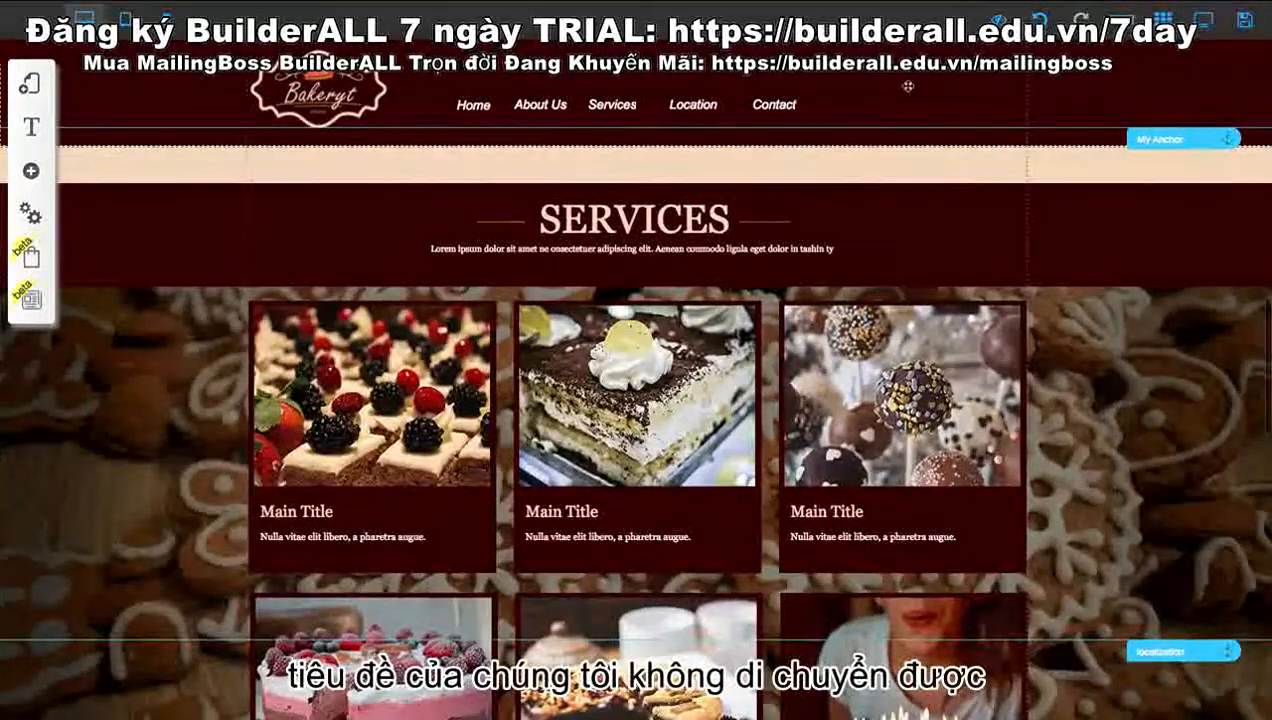
{"action": "scroll", "coordinate": [905, 128], "scroll_direction": "up", "scroll_amount": 15}
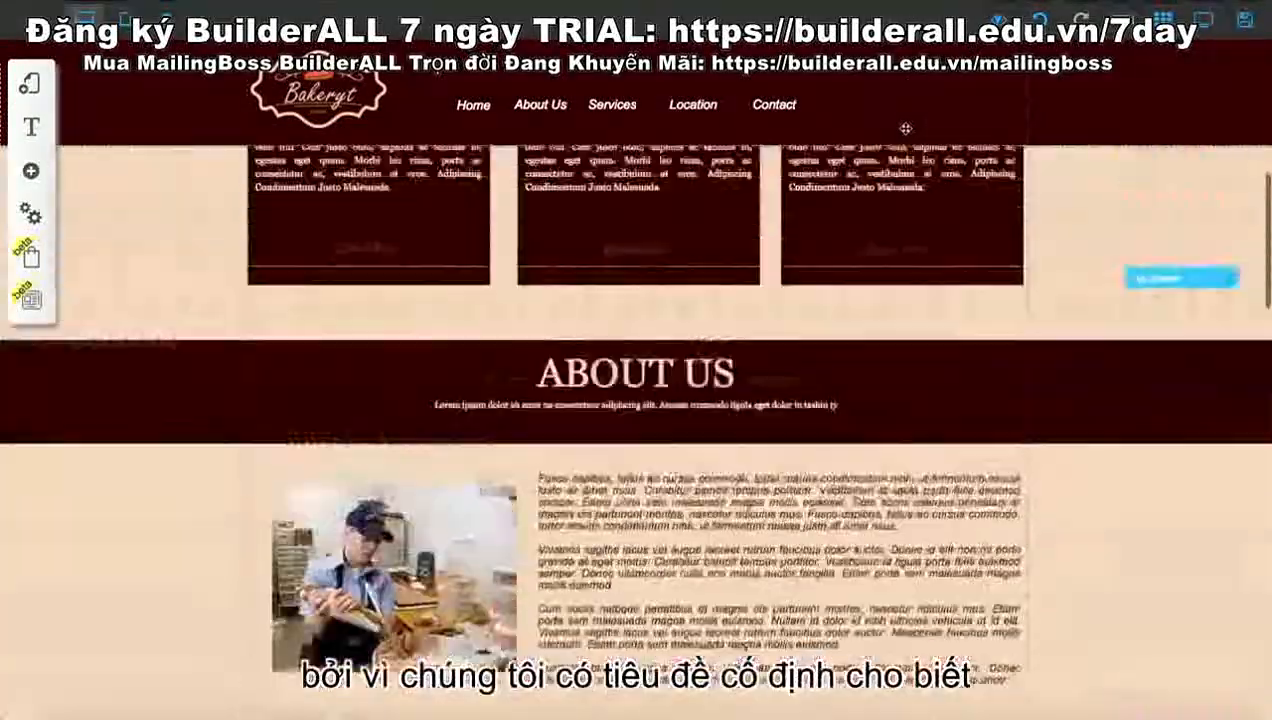
{"action": "scroll", "coordinate": [880, 266], "scroll_direction": "down", "scroll_amount": 12}
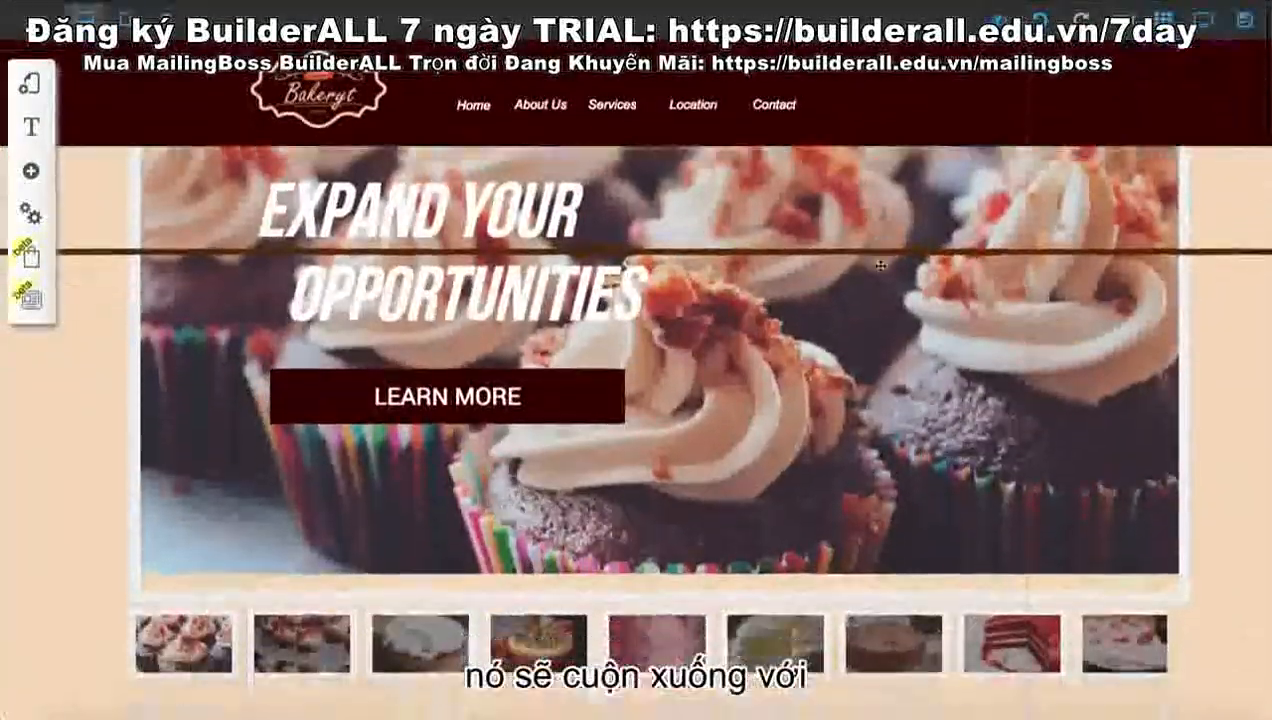
{"action": "scroll", "coordinate": [877, 262], "scroll_direction": "up", "scroll_amount": 12}
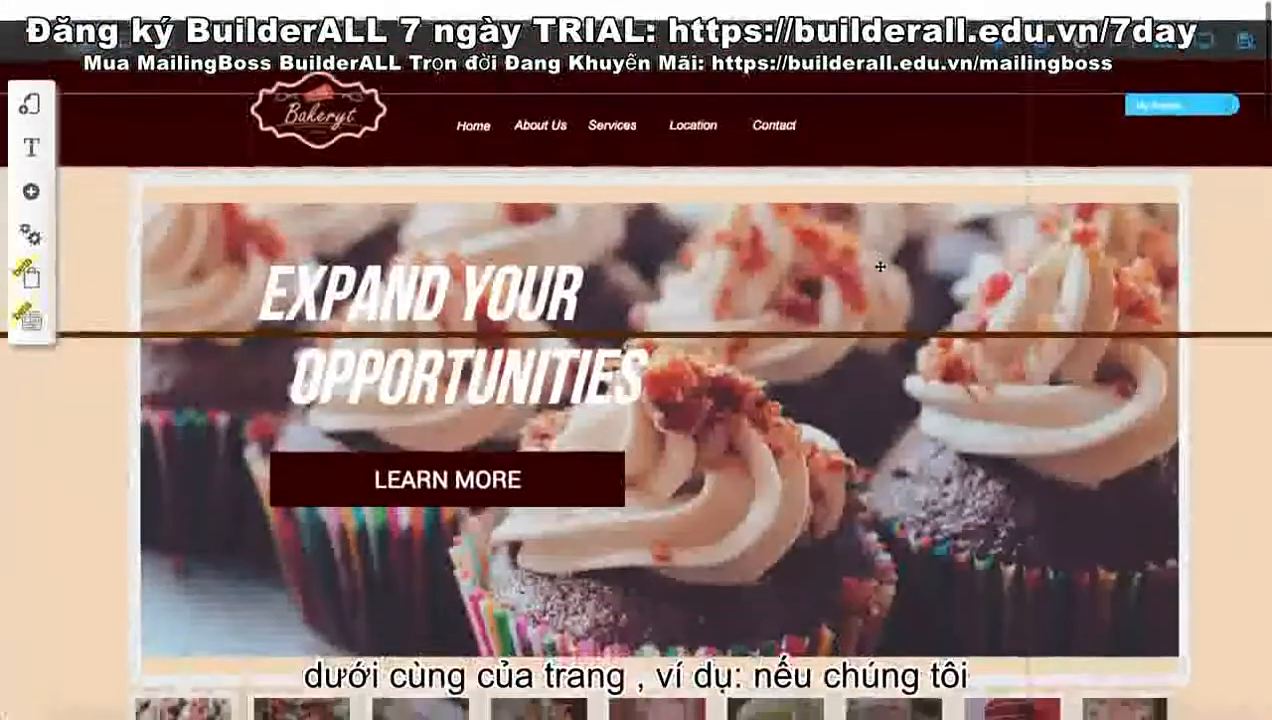
- Turn off the header's Fixed on page option, check how the page scrolls, and turn the option back on
{"action": "double_click", "coordinate": [899, 98]}
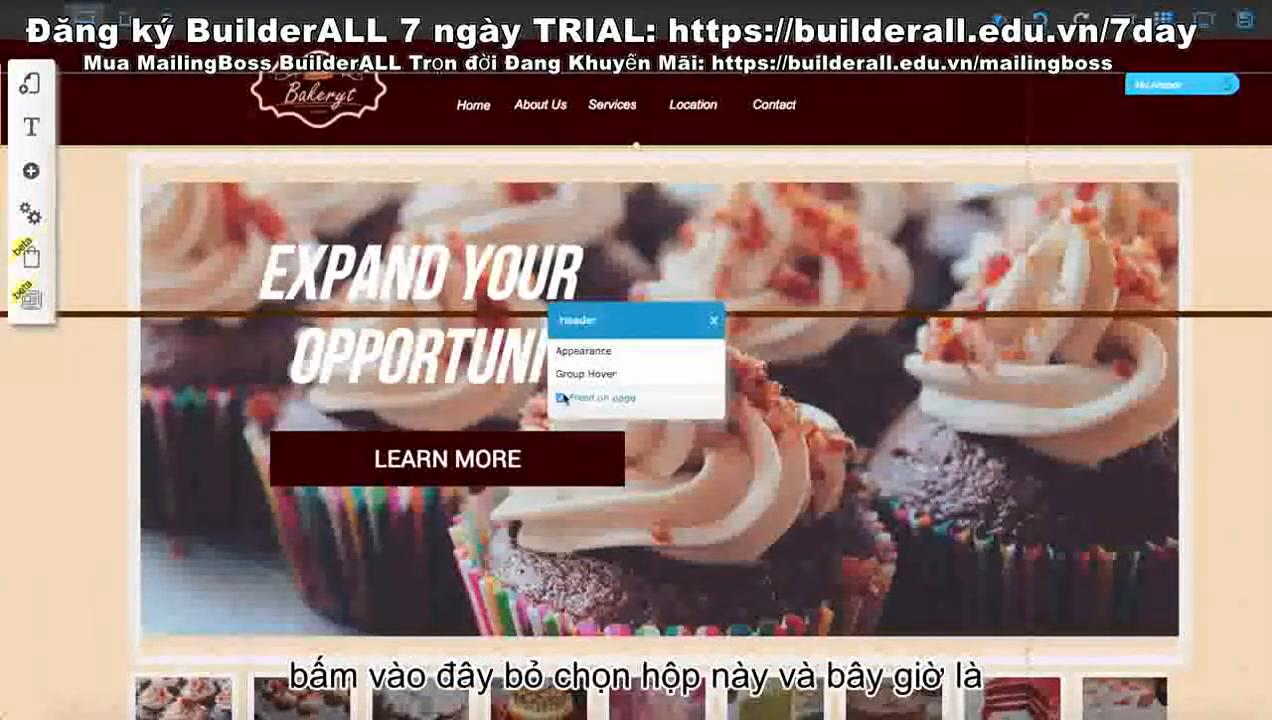
{"action": "scroll", "coordinate": [1045, 360], "scroll_direction": "down", "scroll_amount": 5}
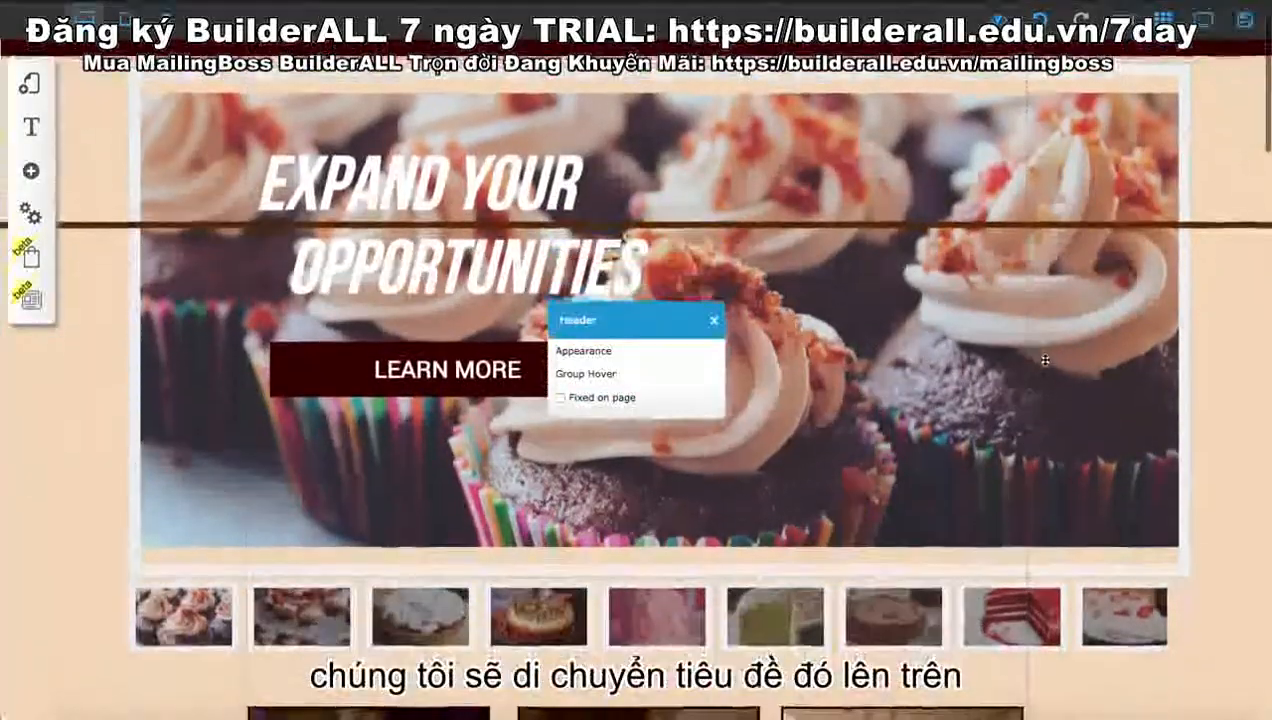
{"action": "scroll", "coordinate": [1043, 360], "scroll_direction": "down", "scroll_amount": 10}
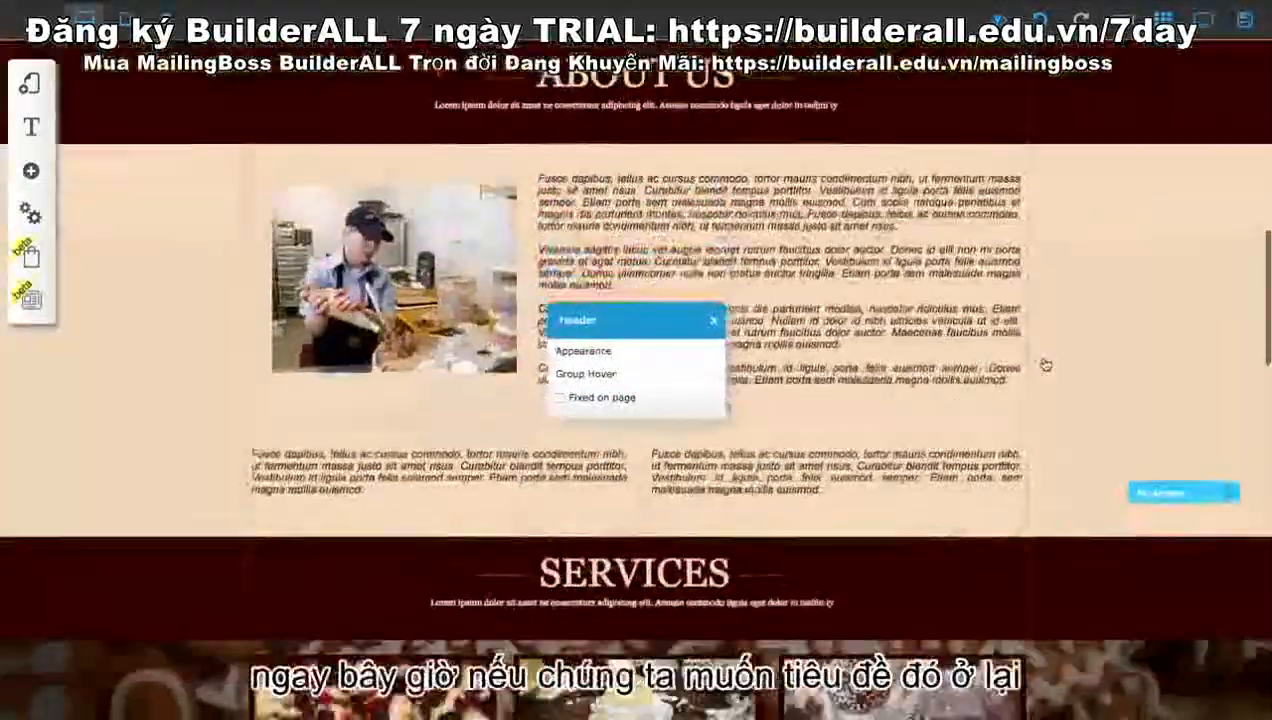
{"action": "scroll", "coordinate": [1045, 365], "scroll_direction": "up", "scroll_amount": 15}
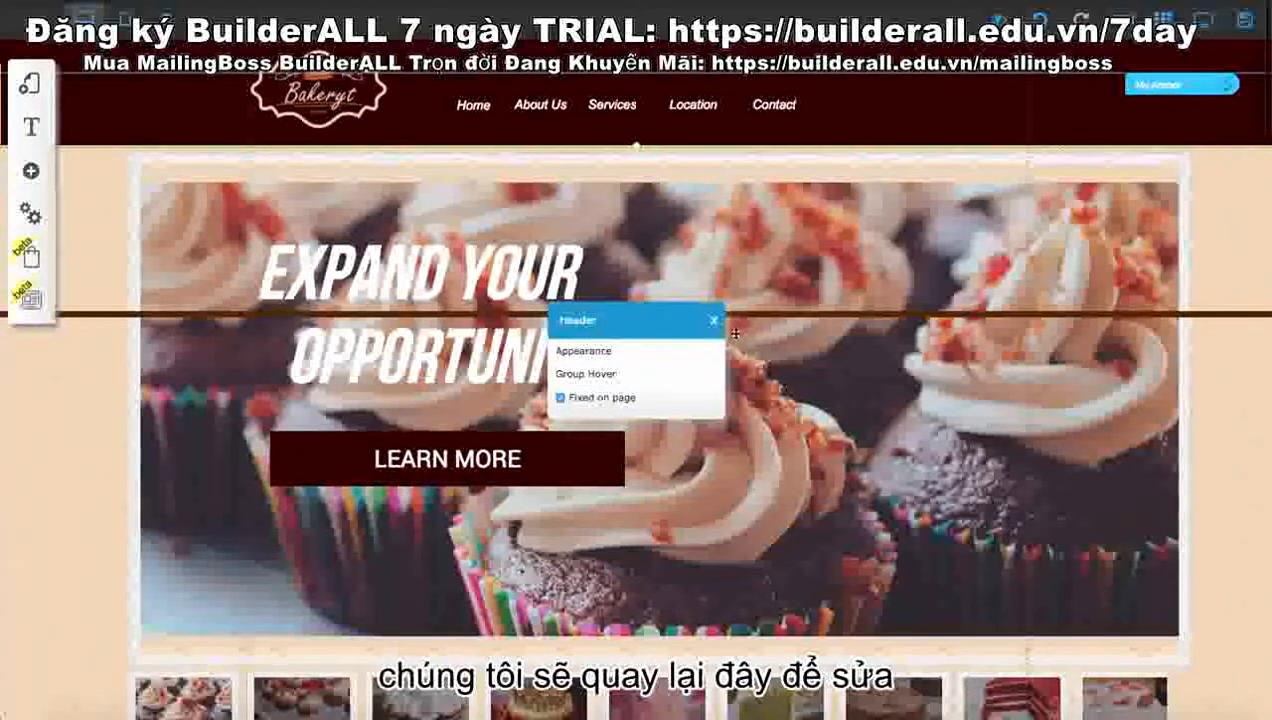
- Reposition the My Anchor marker at the top edge of the Services section, with that section aligned directly below the fixed header
{"action": "scroll", "coordinate": [716, 323], "scroll_direction": "down", "scroll_amount": 5}
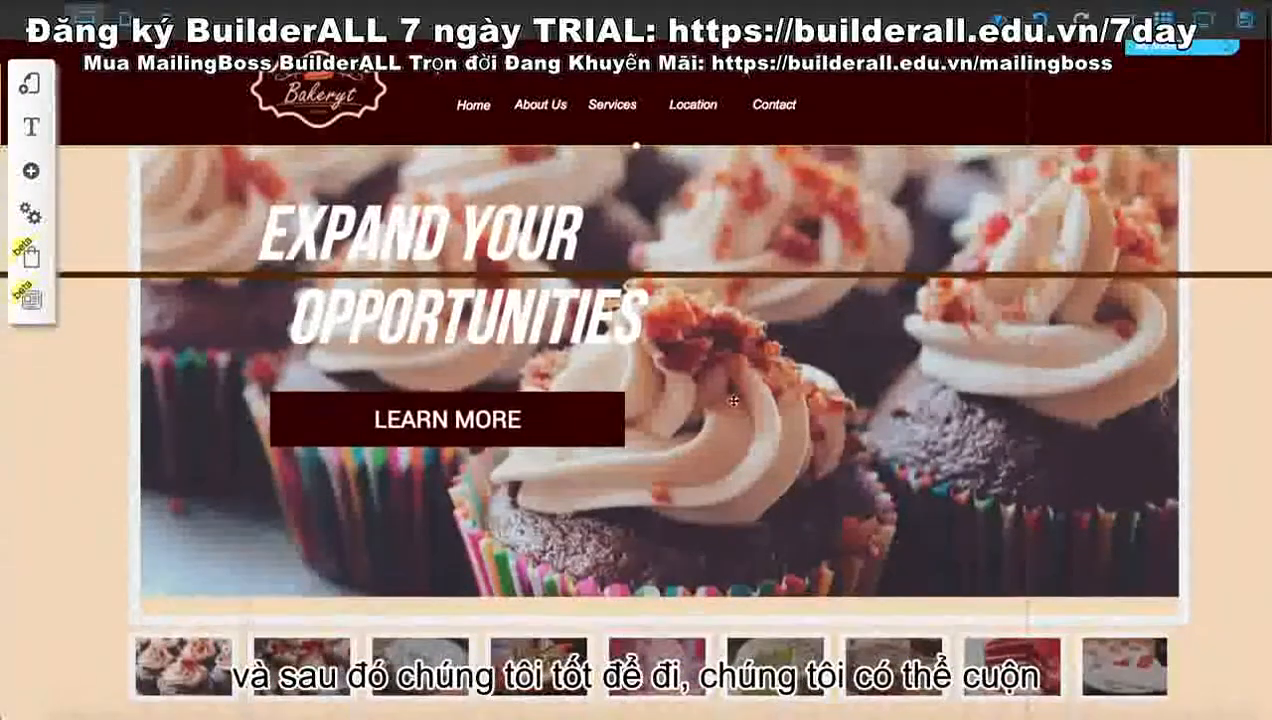
{"action": "scroll", "coordinate": [732, 401], "scroll_direction": "down", "scroll_amount": 10}
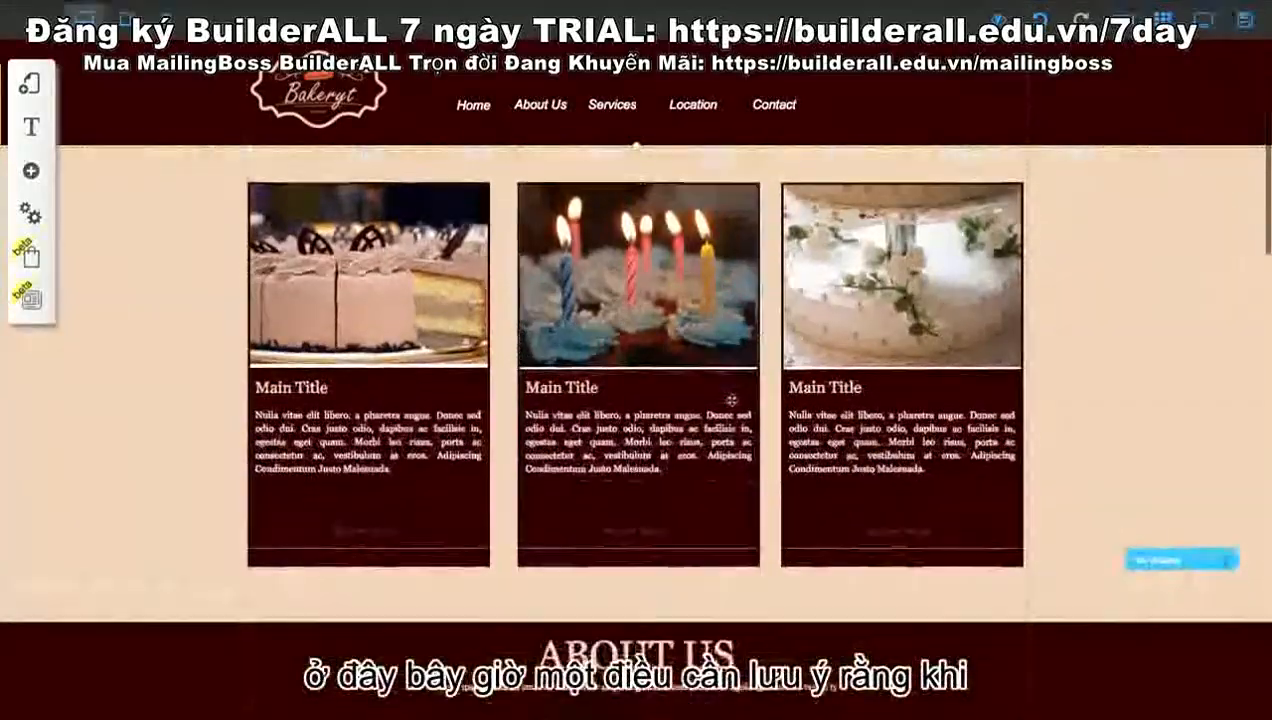
{"action": "scroll", "coordinate": [732, 398], "scroll_direction": "down", "scroll_amount": 15}
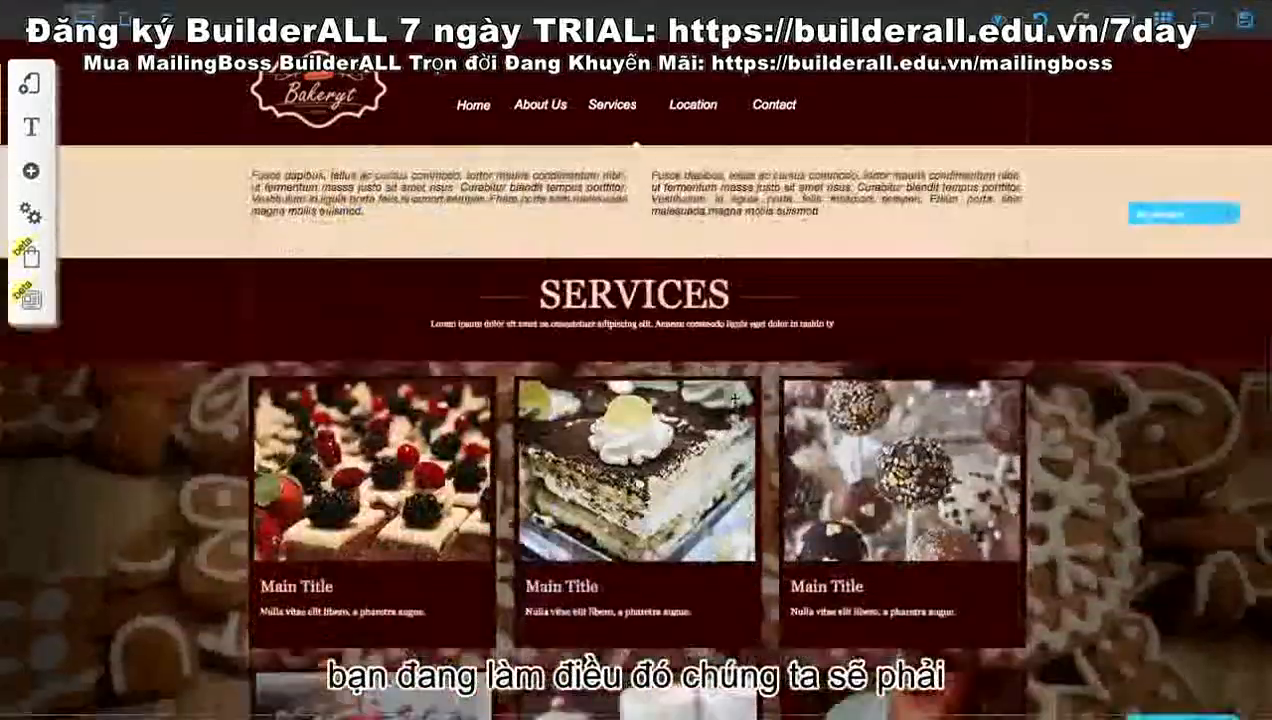
{"action": "scroll", "coordinate": [735, 398], "scroll_direction": "up", "scroll_amount": 4}
{"action": "scroll", "coordinate": [735, 398], "scroll_direction": "up", "scroll_amount": 2}
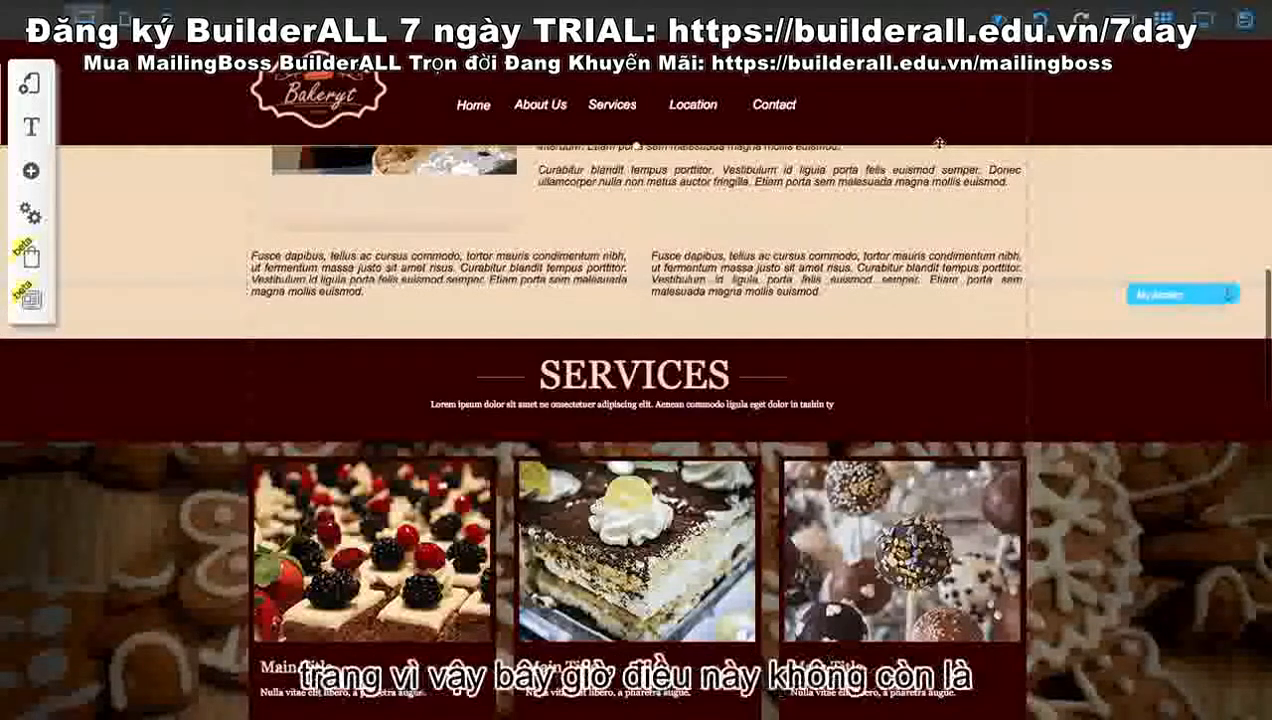
{"action": "left_click_drag", "start_coordinate": [1168, 300], "coordinate": [1154, 163]}
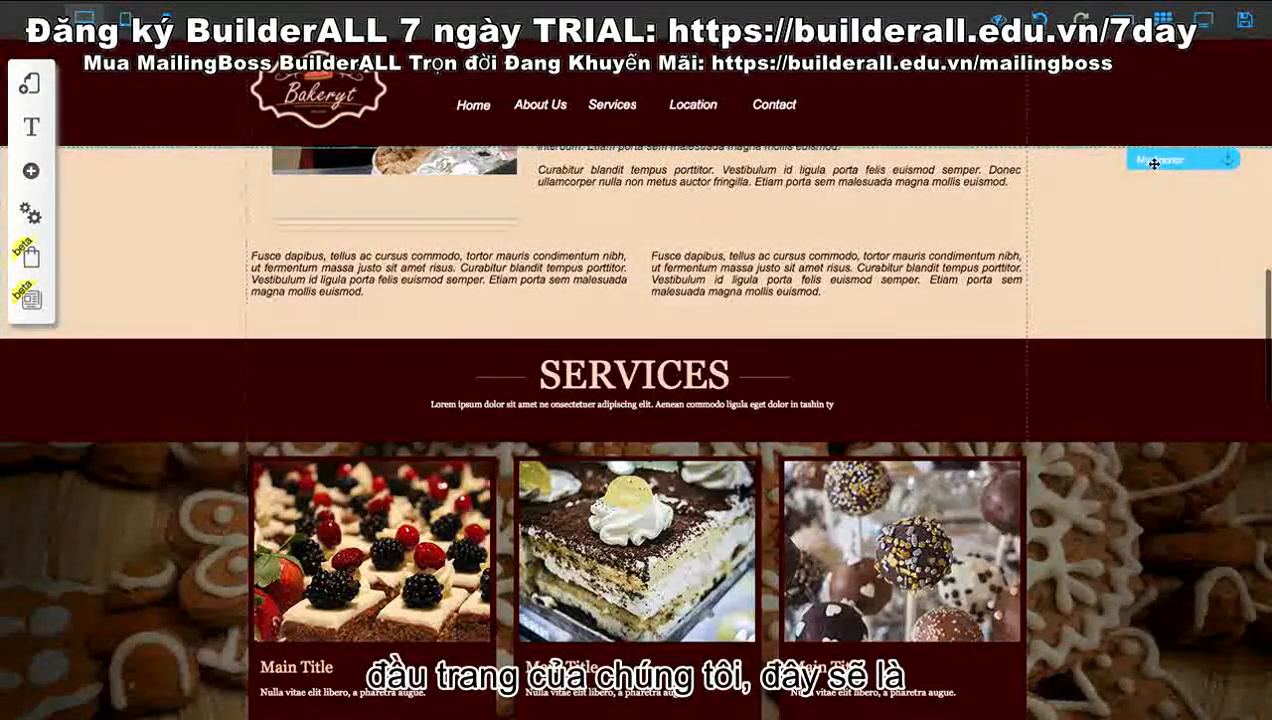
{"action": "scroll", "coordinate": [1150, 272], "scroll_direction": "down", "scroll_amount": 3}
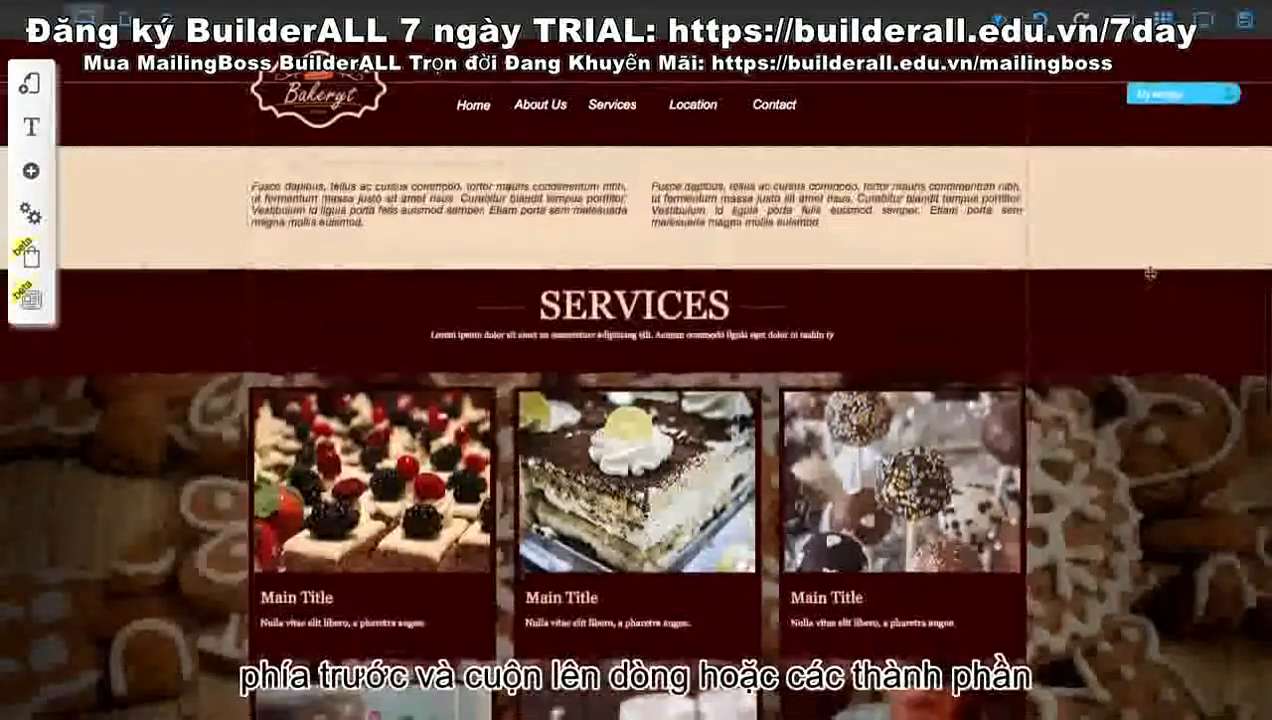
{"action": "left_click_drag", "start_coordinate": [1200, 72], "coordinate": [1195, 228]}
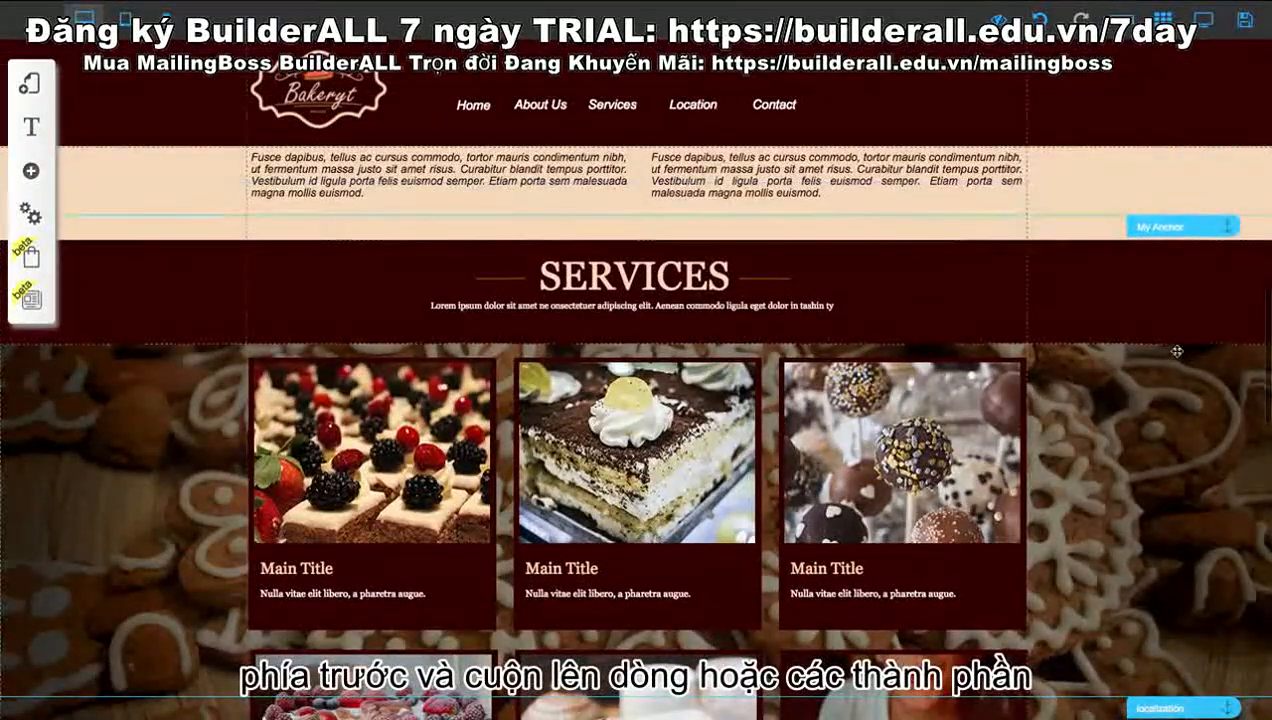
{"action": "scroll", "coordinate": [1174, 347], "scroll_direction": "down", "scroll_amount": 3}
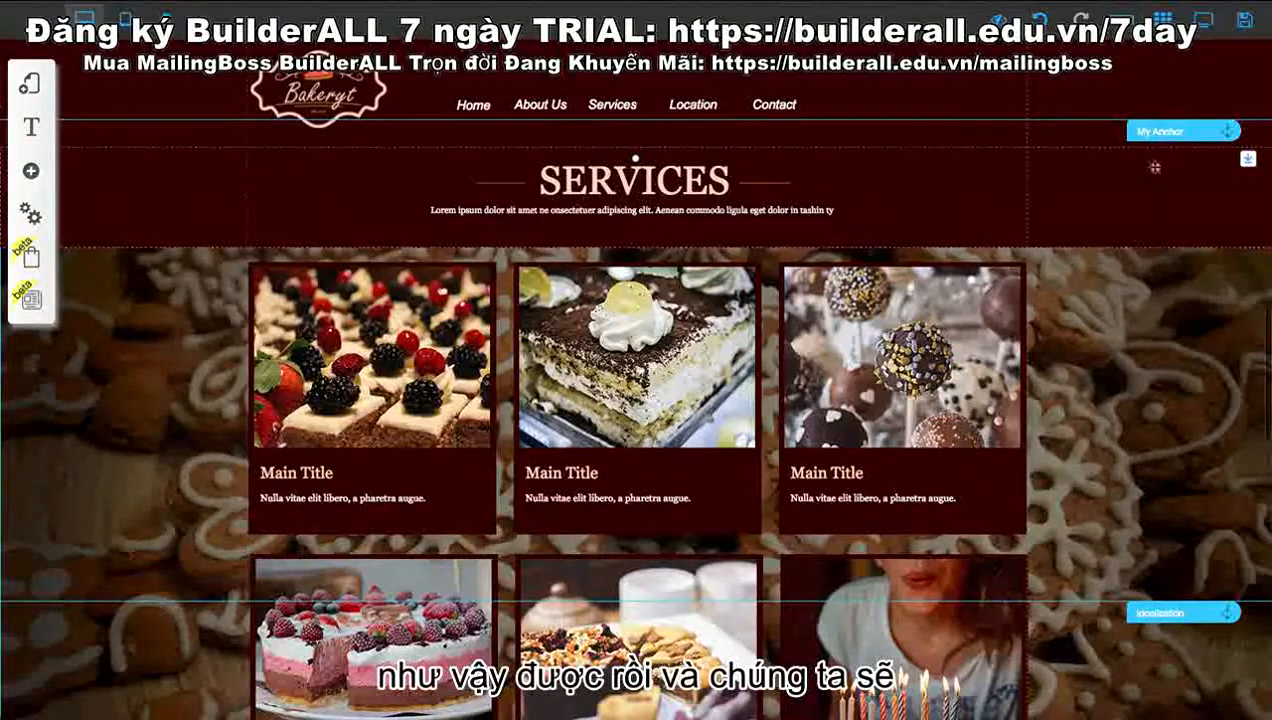
{"action": "left_click_drag", "start_coordinate": [1164, 151], "coordinate": [1164, 158]}
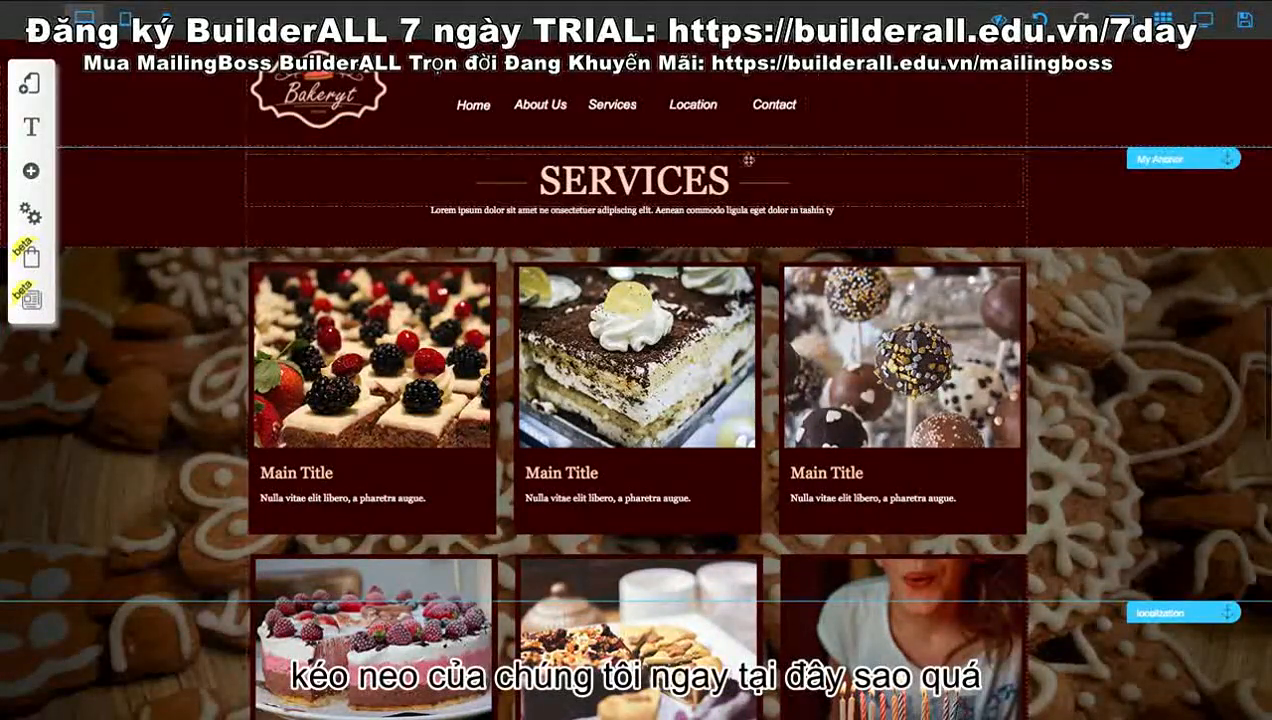
- Rename the My Anchor marker at the Services section as LEARN MORE
{"action": "scroll", "coordinate": [1172, 56], "scroll_direction": "up", "scroll_amount": 20}
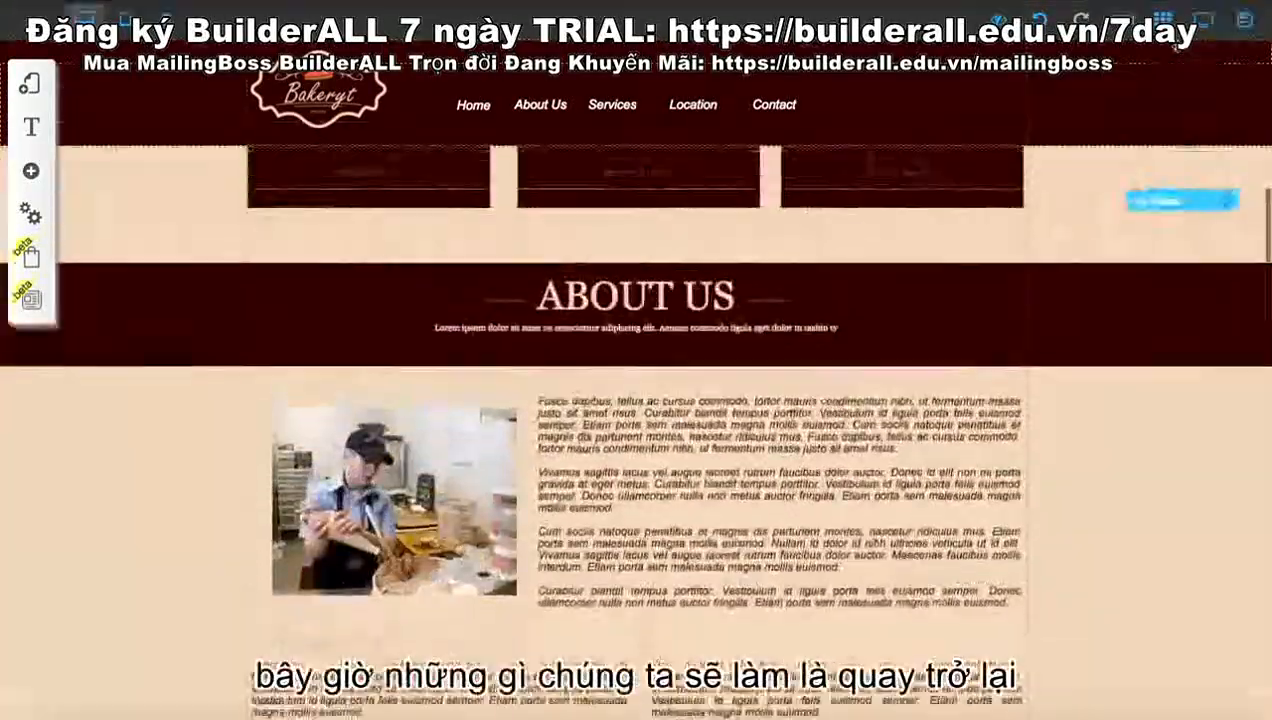
{"action": "scroll", "coordinate": [1172, 56], "scroll_direction": "down", "scroll_amount": 10}
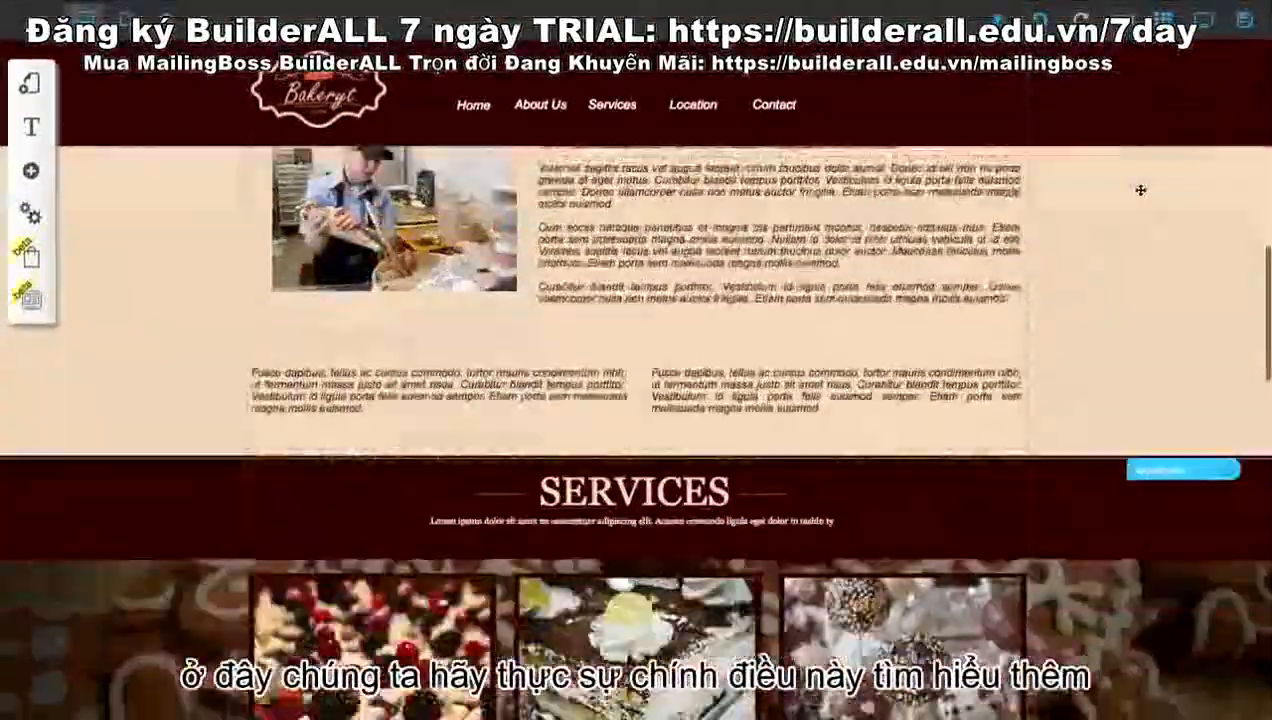
{"action": "scroll", "coordinate": [1258, 385], "scroll_direction": "up", "scroll_amount": 1}
{"action": "scroll", "coordinate": [1178, 464], "scroll_direction": "down", "scroll_amount": 1}
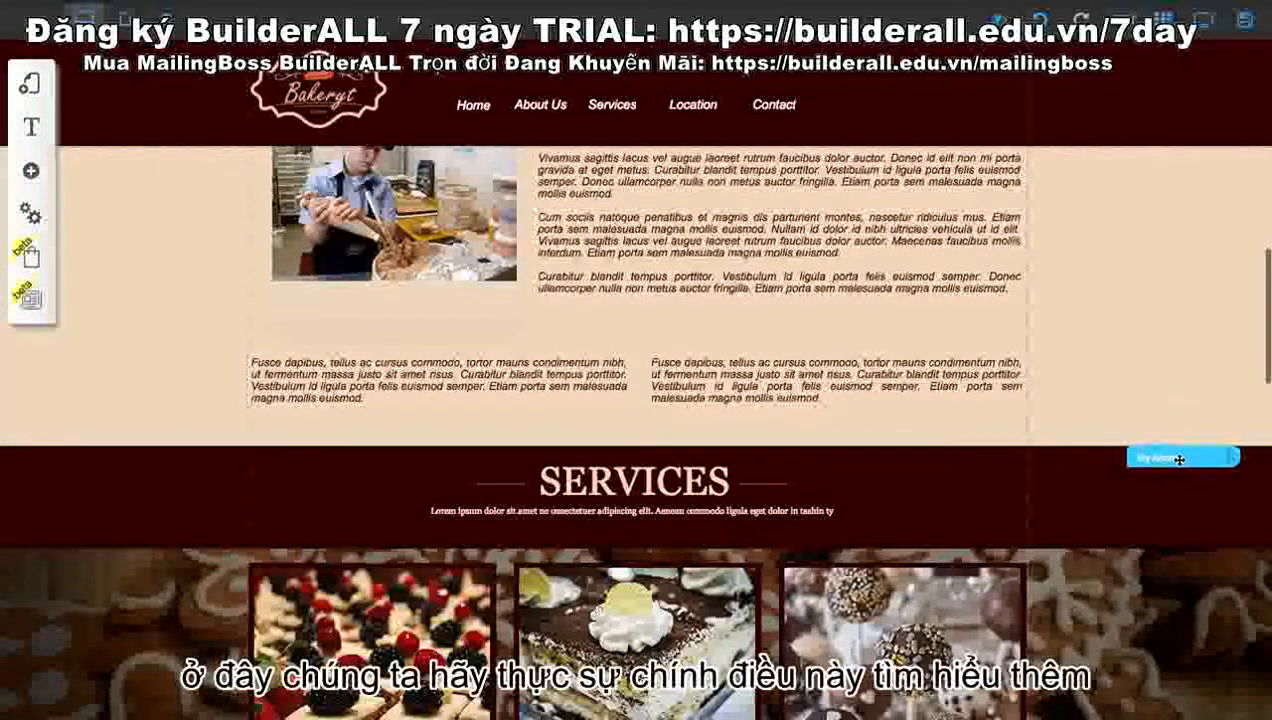
{"action": "left_click", "coordinate": [1175, 456]}
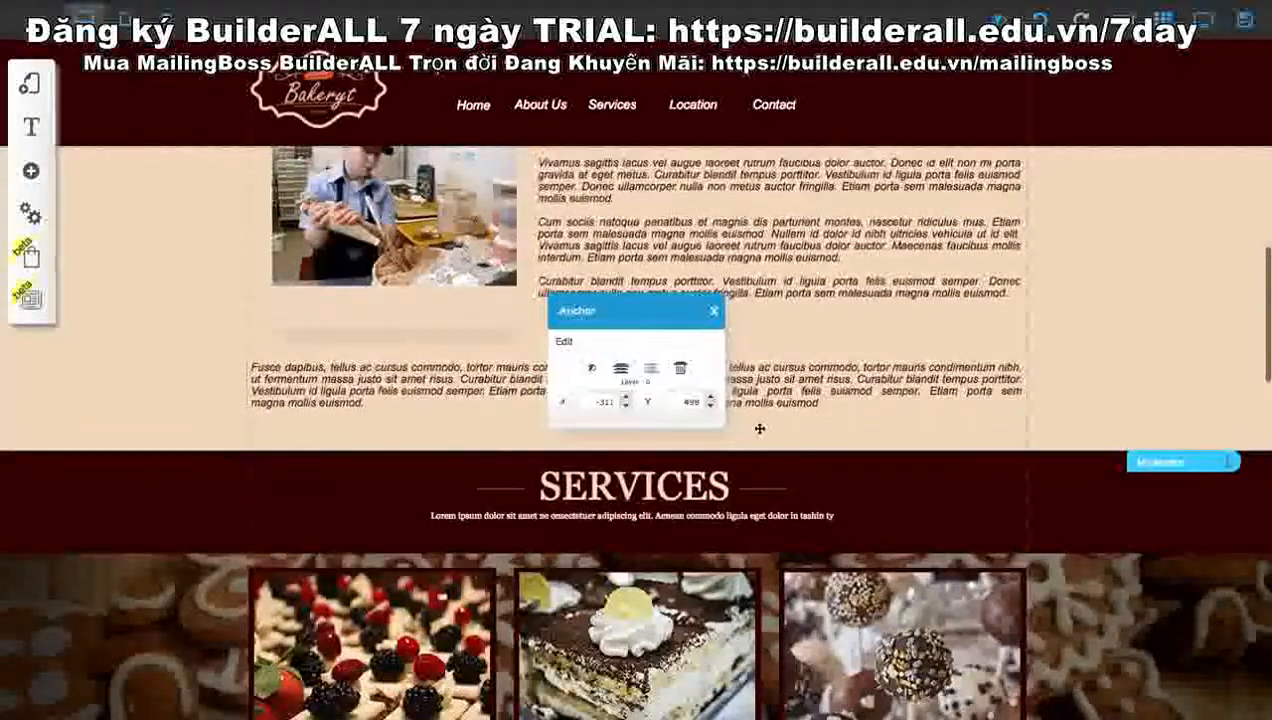
{"action": "scroll", "coordinate": [477, 308], "scroll_direction": "down", "scroll_amount": 1}
{"action": "scroll", "coordinate": [477, 308], "scroll_direction": "down", "scroll_amount": 1}
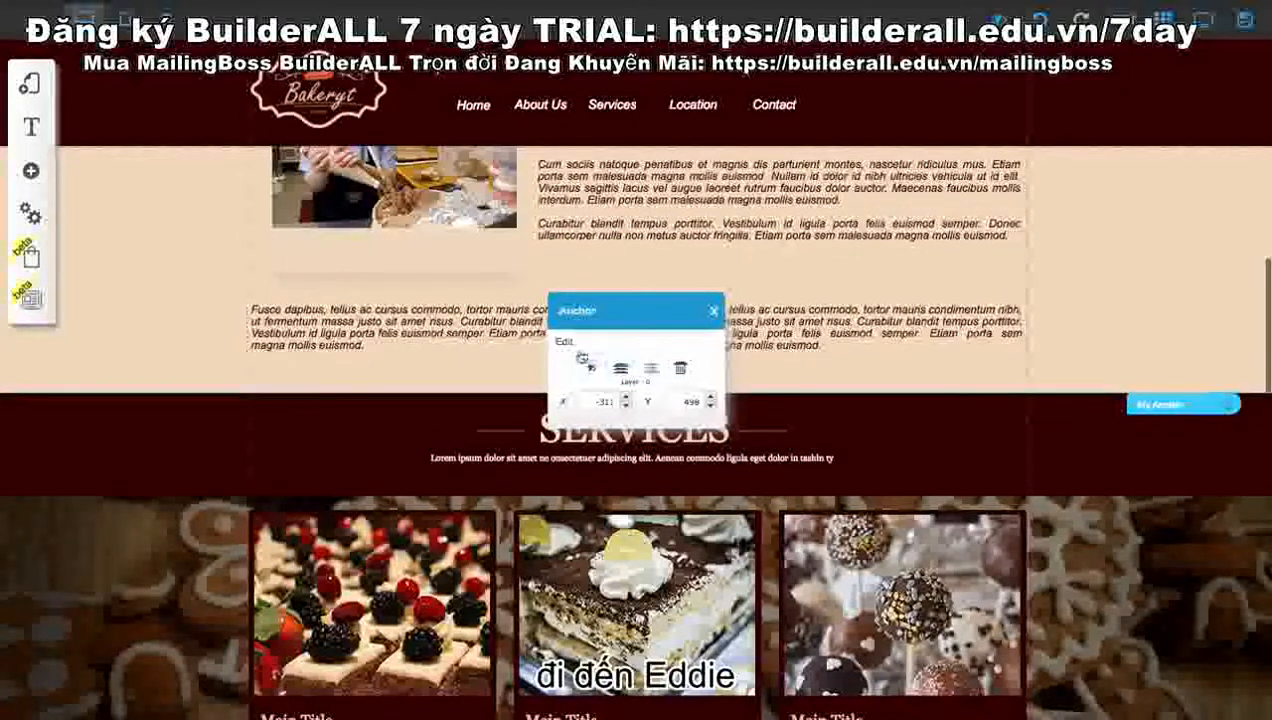
{"action": "left_click", "coordinate": [570, 350]}
{"action": "double_click", "coordinate": [580, 366]}
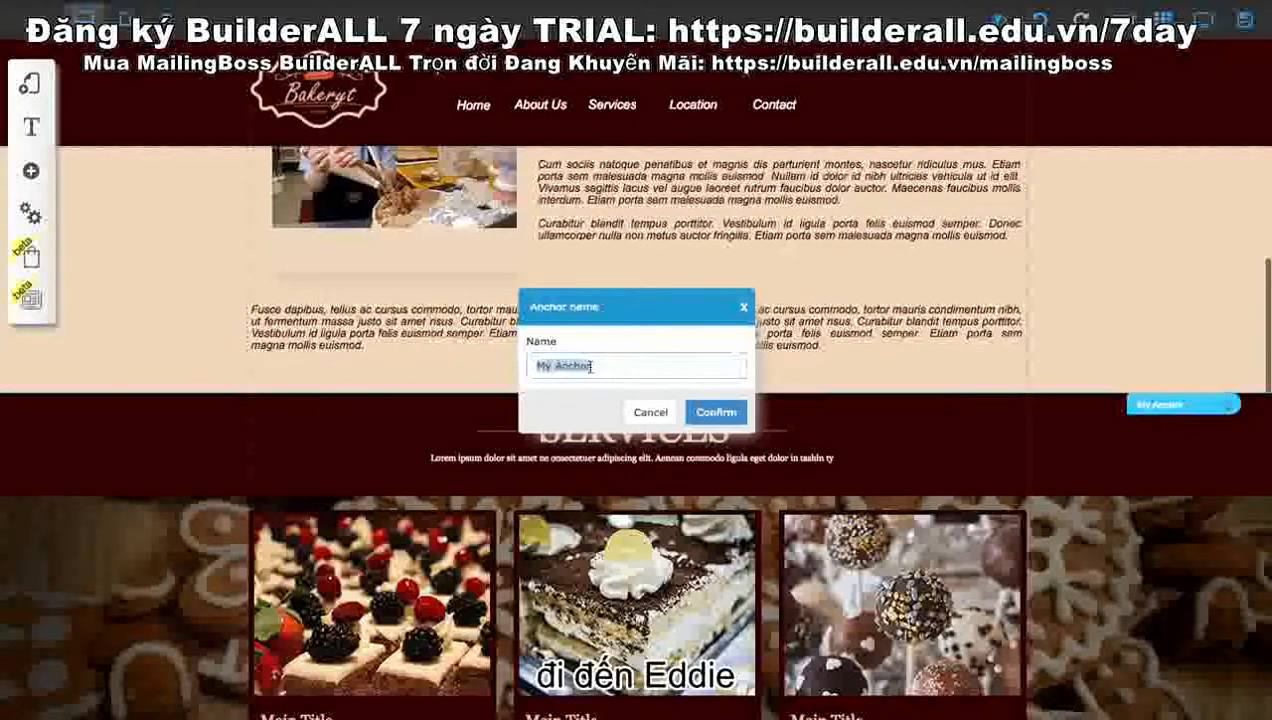
{"action": "type", "text": "LEARN MORE"}
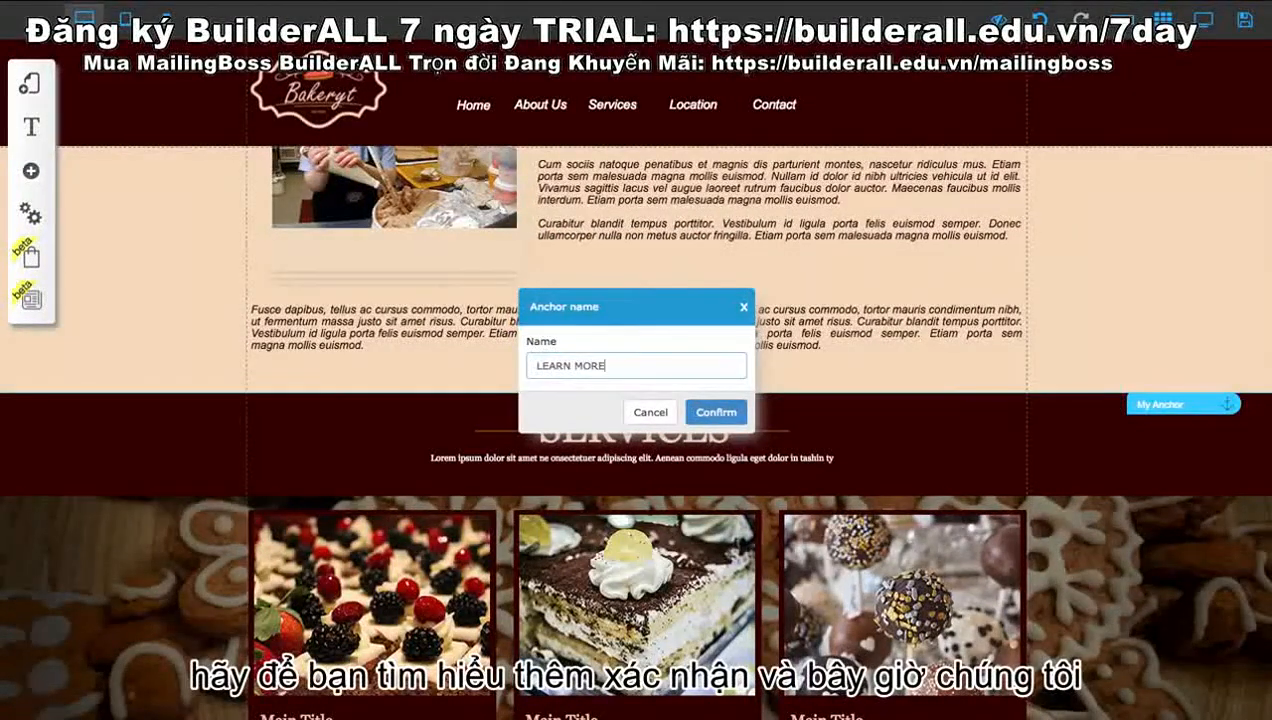
{"action": "left_click", "coordinate": [716, 412]}
- Preview the page, test the LEARN MORE button's jump to the Services section, and return to editing
{"action": "scroll", "coordinate": [889, 349], "scroll_direction": "down", "scroll_amount": 10}
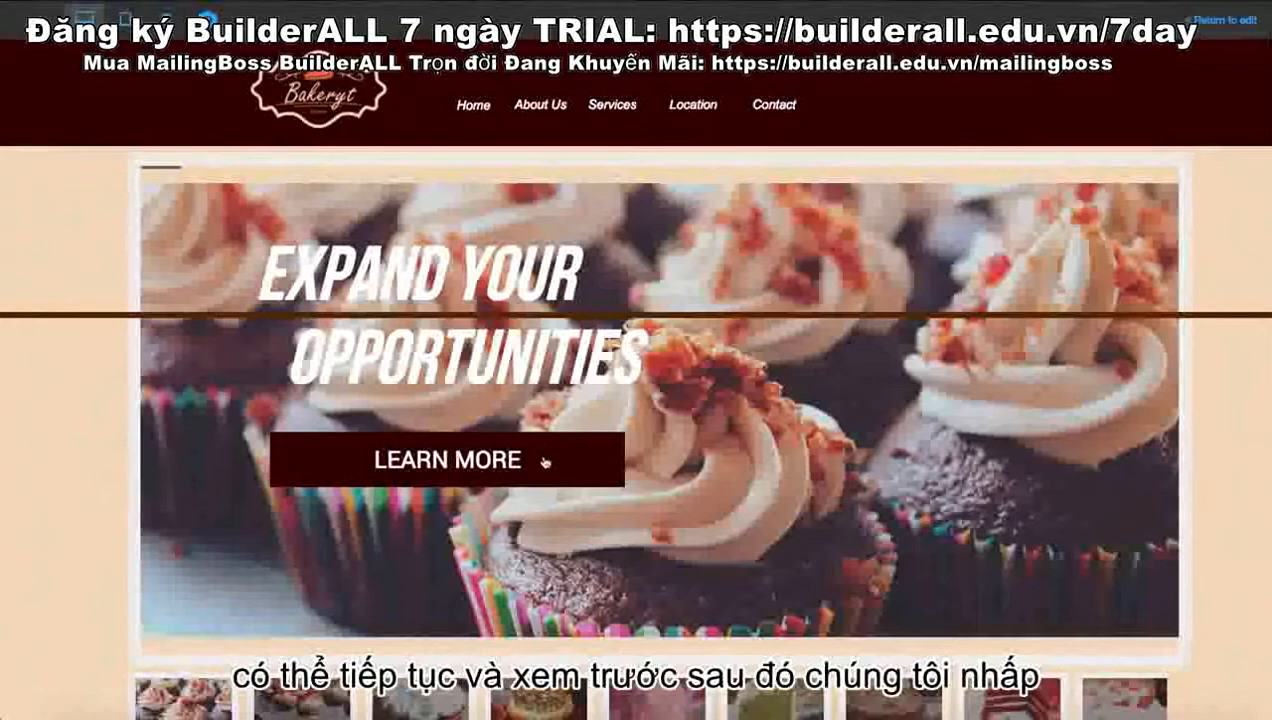
{"action": "left_click", "coordinate": [540, 460]}
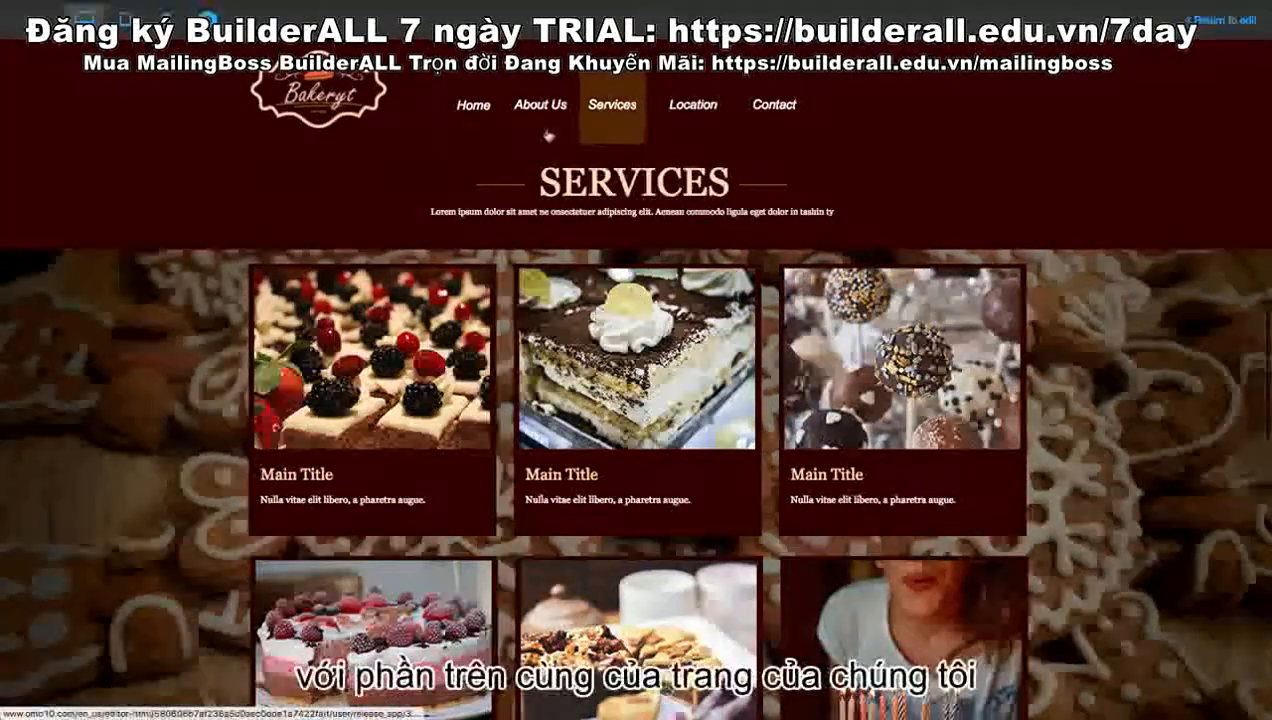
{"action": "left_click", "coordinate": [1226, 34]}
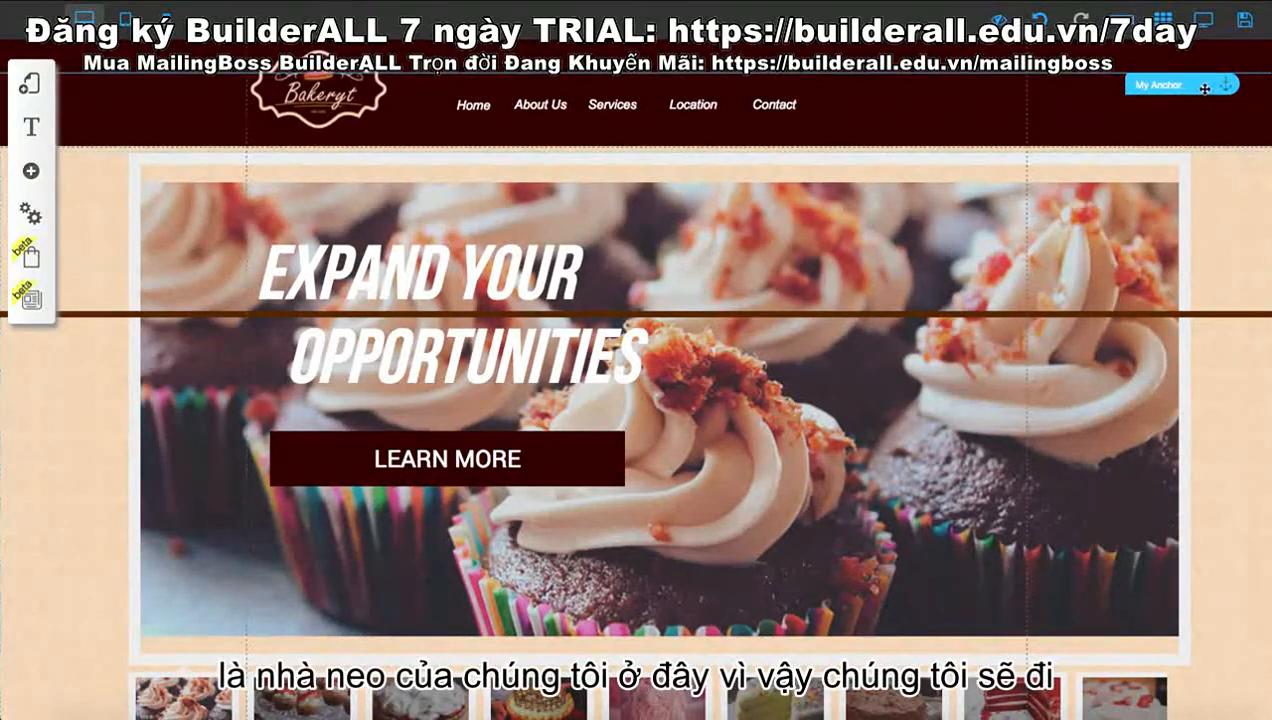
- Move the topmost My Anchor marker to just below the fixed header and rename it HOME
{"action": "scroll", "coordinate": [1102, 120], "scroll_direction": "down", "scroll_amount": 1}
{"action": "scroll", "coordinate": [1102, 119], "scroll_direction": "up", "scroll_amount": 1}
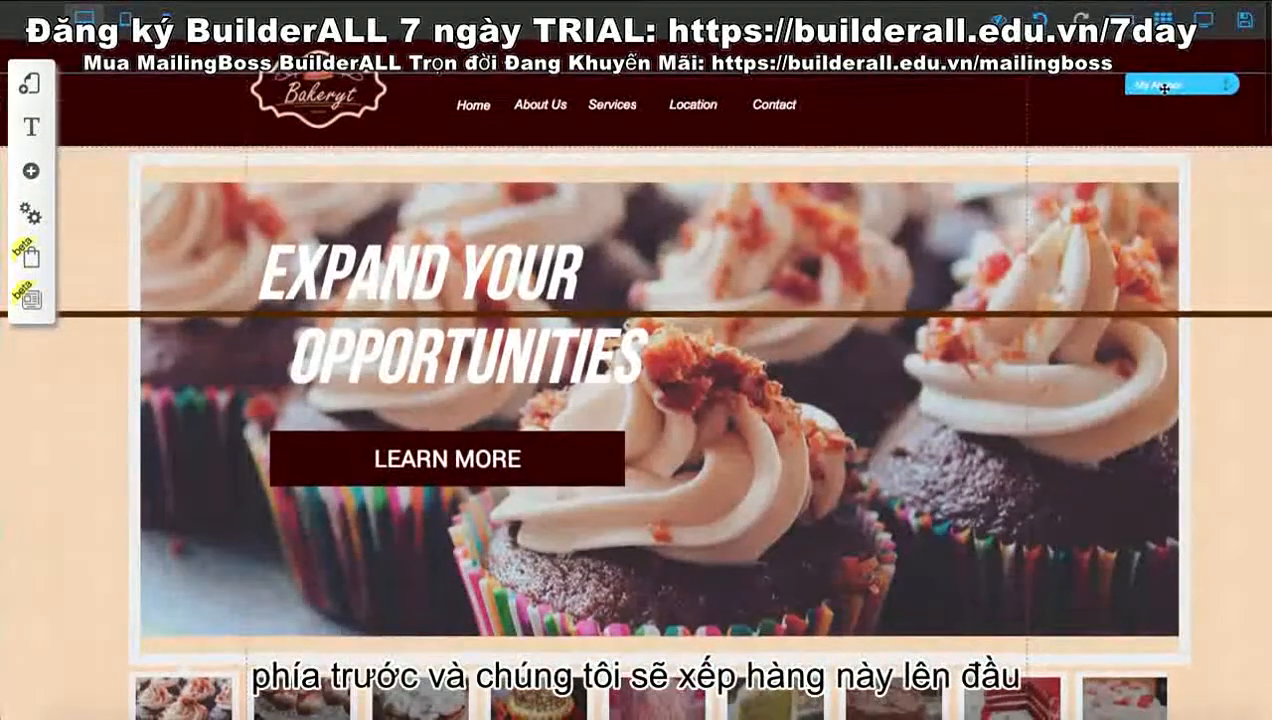
{"action": "left_click_drag", "start_coordinate": [1165, 88], "coordinate": [1170, 162]}
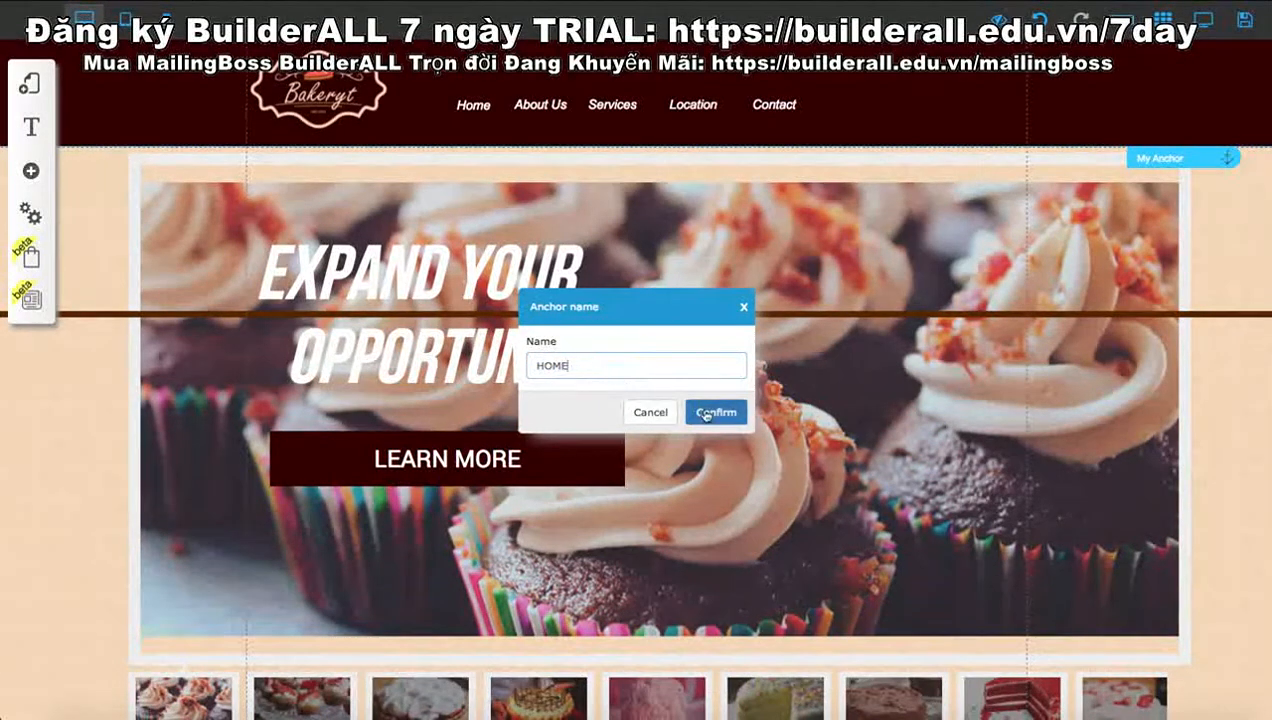
- Move the My Anchor marker above the About Us section down to that section's top edge
{"action": "scroll", "coordinate": [944, 291], "scroll_direction": "down", "scroll_amount": 10}
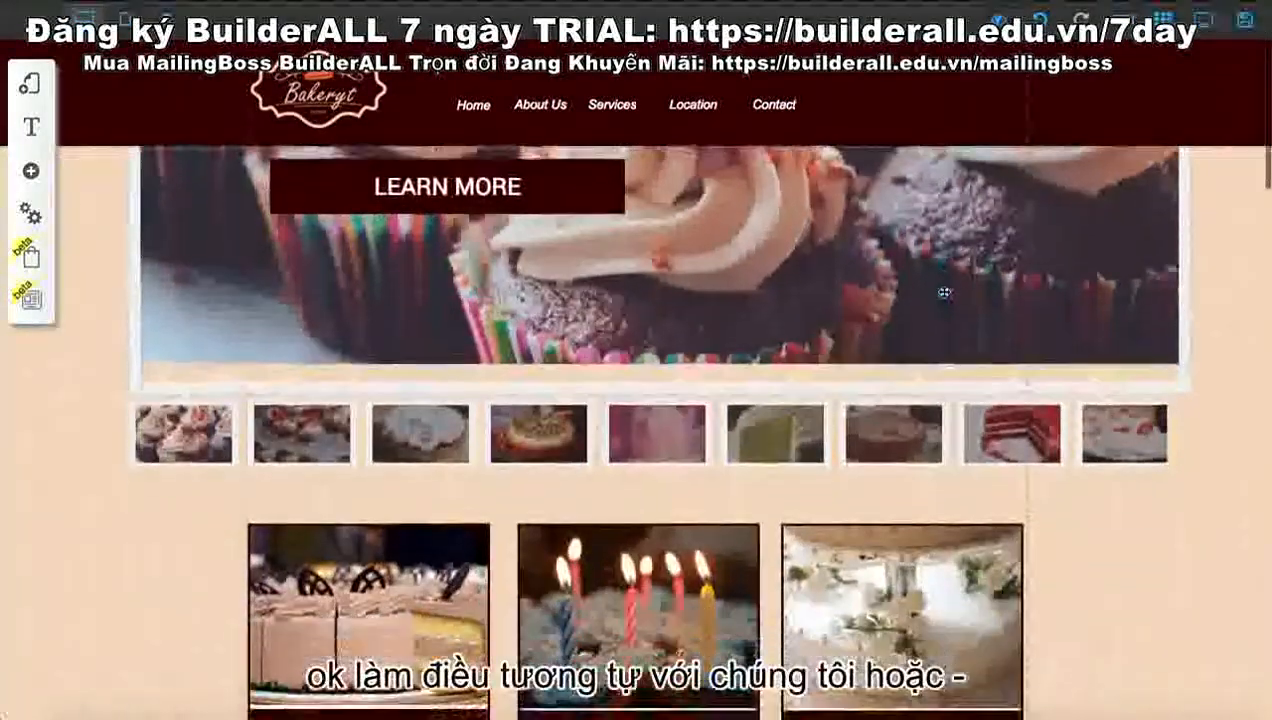
{"action": "scroll", "coordinate": [944, 291], "scroll_direction": "down", "scroll_amount": 3}
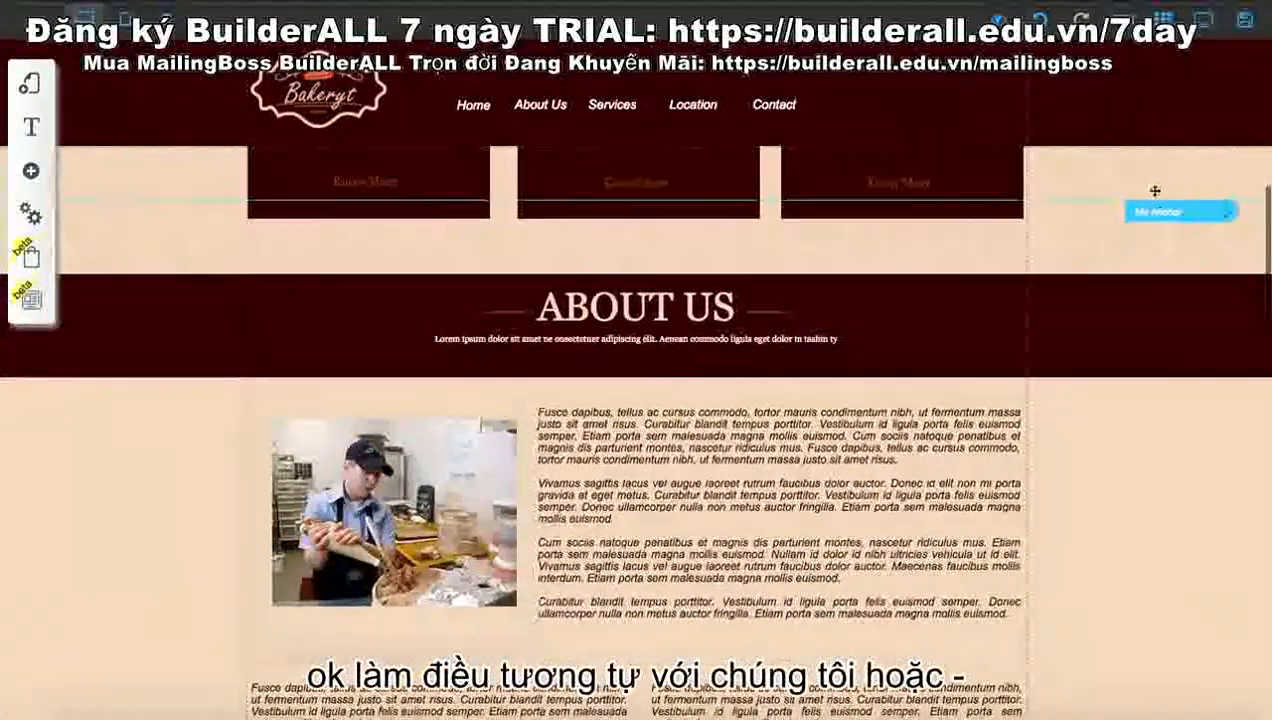
{"action": "left_click_drag", "start_coordinate": [1170, 267], "coordinate": [1170, 289]}
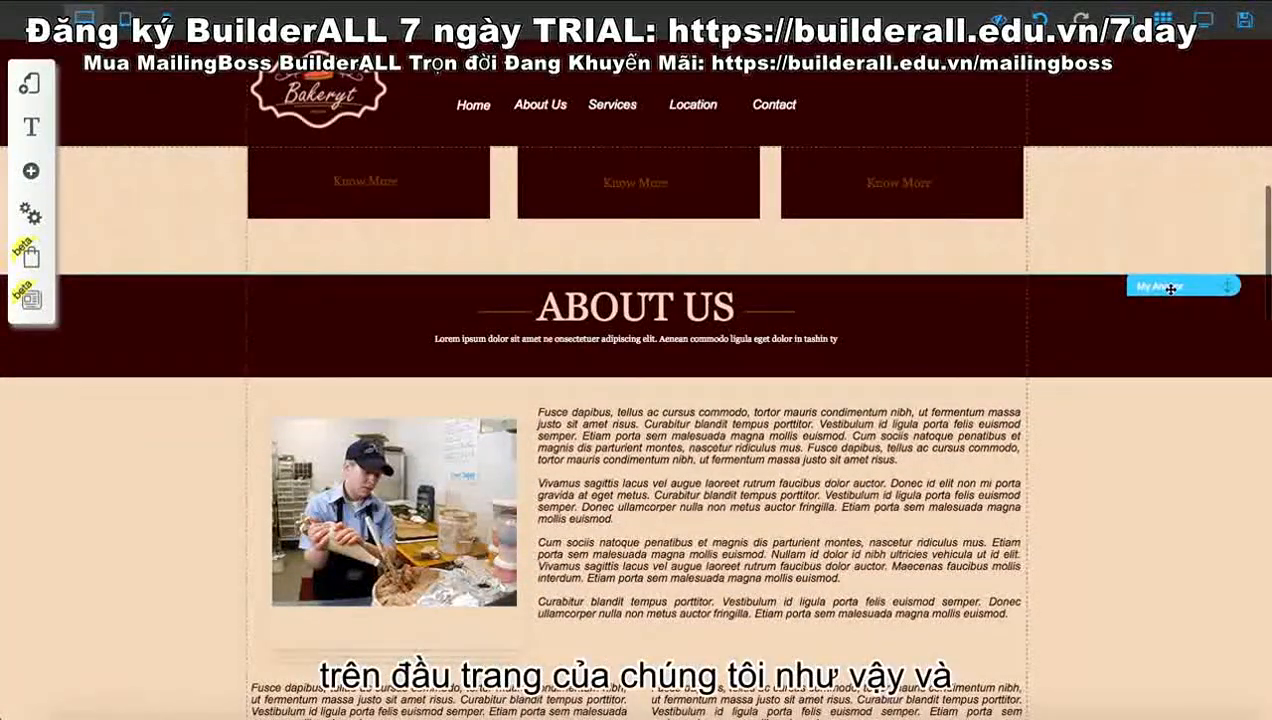
- Rename the My Anchor marker at the About Us section as ABOUT US
{"action": "scroll", "coordinate": [1160, 306], "scroll_direction": "down", "scroll_amount": 3}
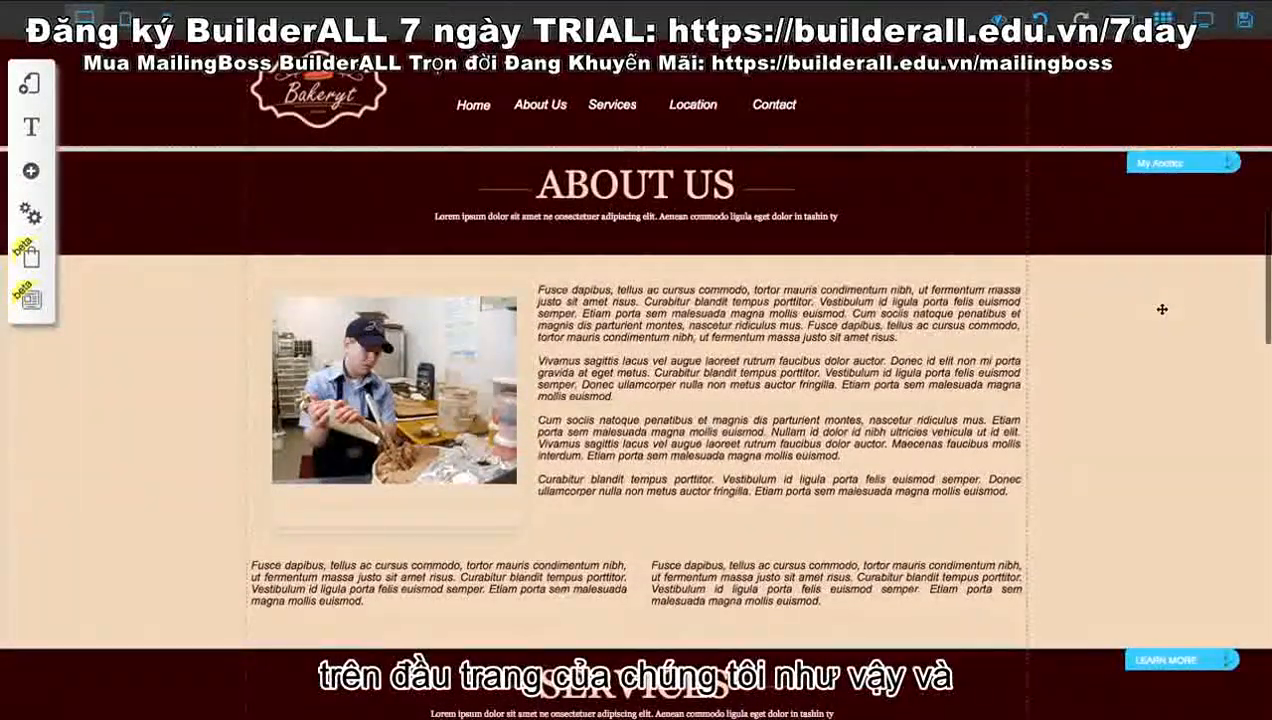
{"action": "left_click", "coordinate": [1172, 158]}
{"action": "left_click", "coordinate": [570, 346]}
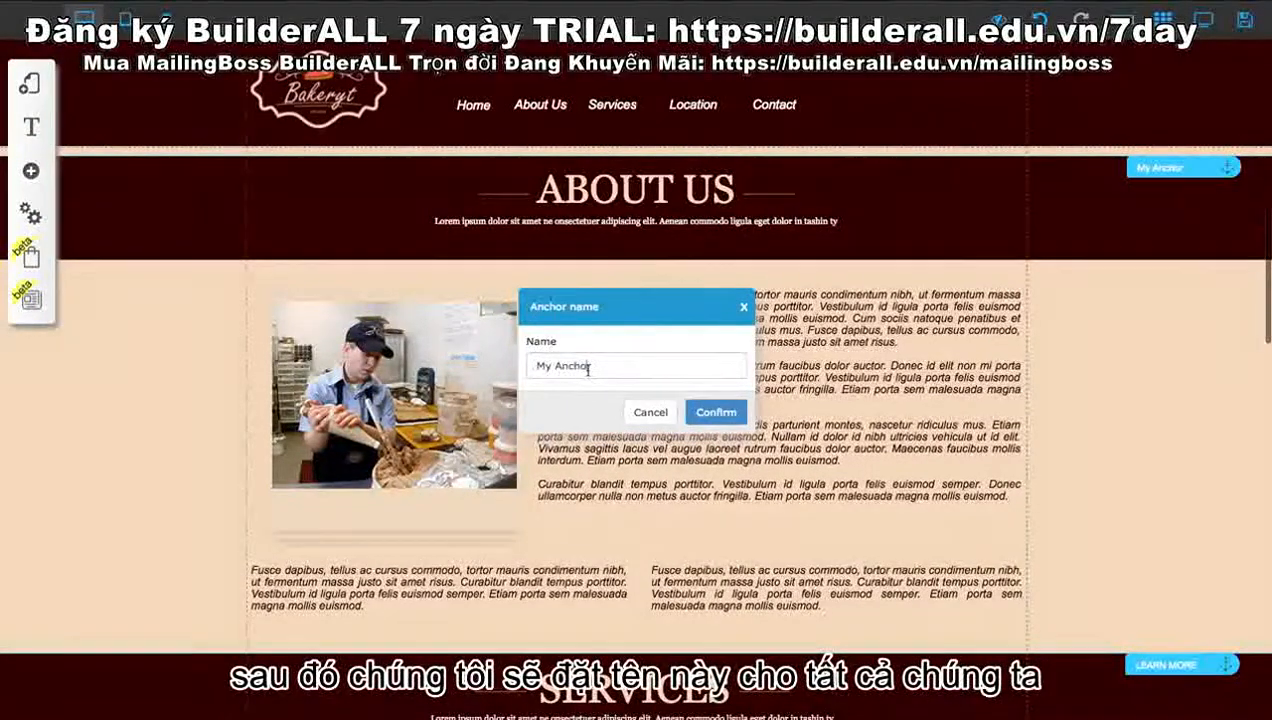
{"action": "type", "text": "ABOUT US"}
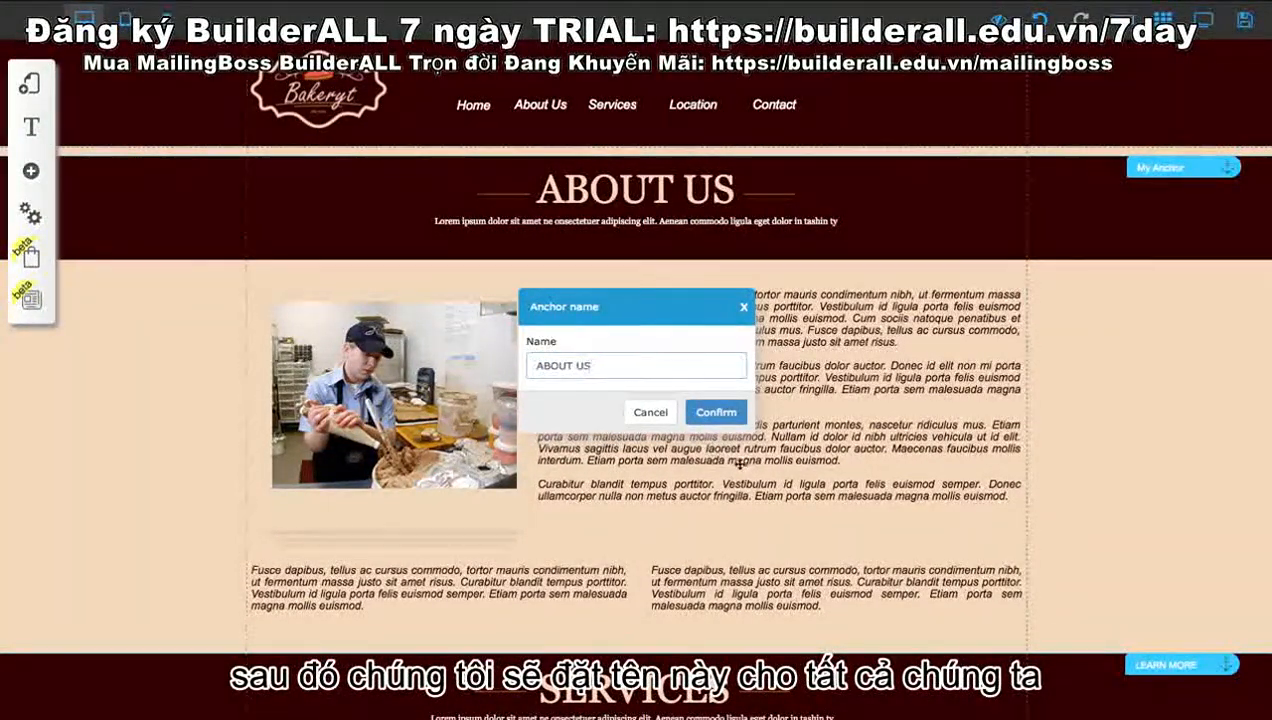
{"action": "left_click", "coordinate": [720, 412]}
- Move the localization anchor down from the Services images to the top edge of the map section
{"action": "scroll", "coordinate": [733, 420], "scroll_direction": "down", "scroll_amount": 3}
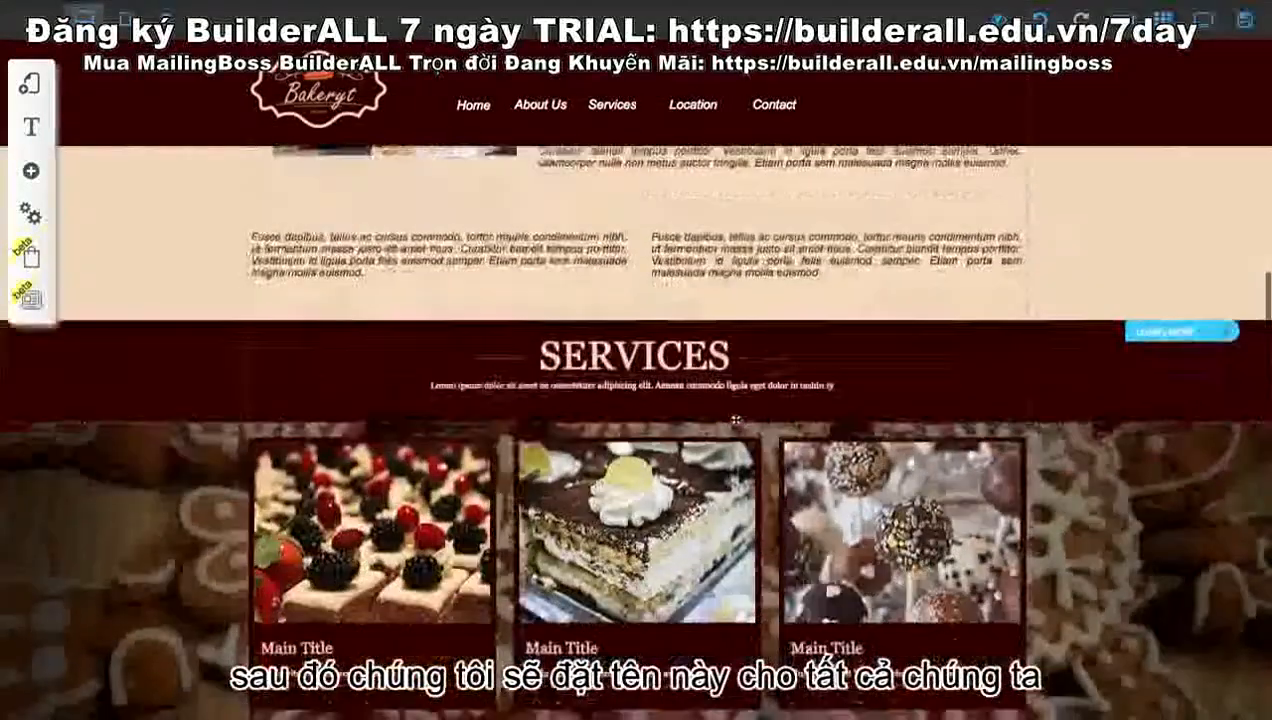
{"action": "scroll", "coordinate": [735, 420], "scroll_direction": "down", "scroll_amount": 6}
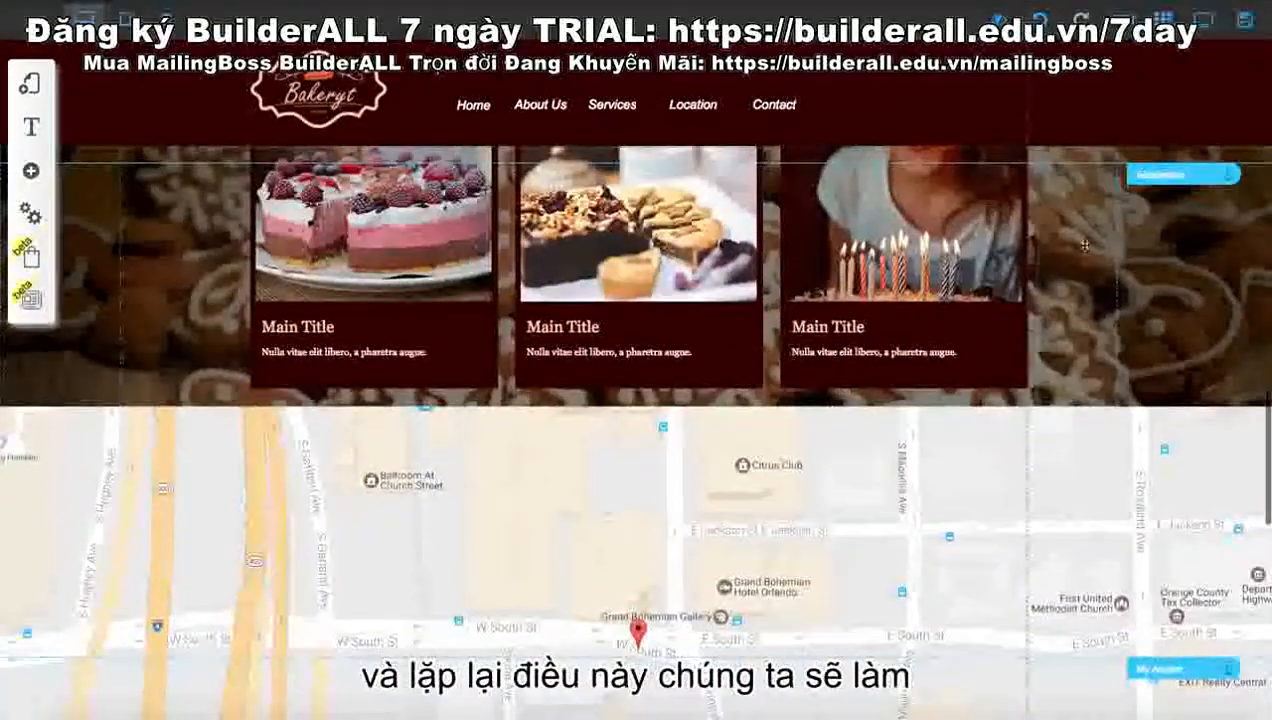
{"action": "left_click_drag", "start_coordinate": [1168, 176], "coordinate": [1168, 407]}
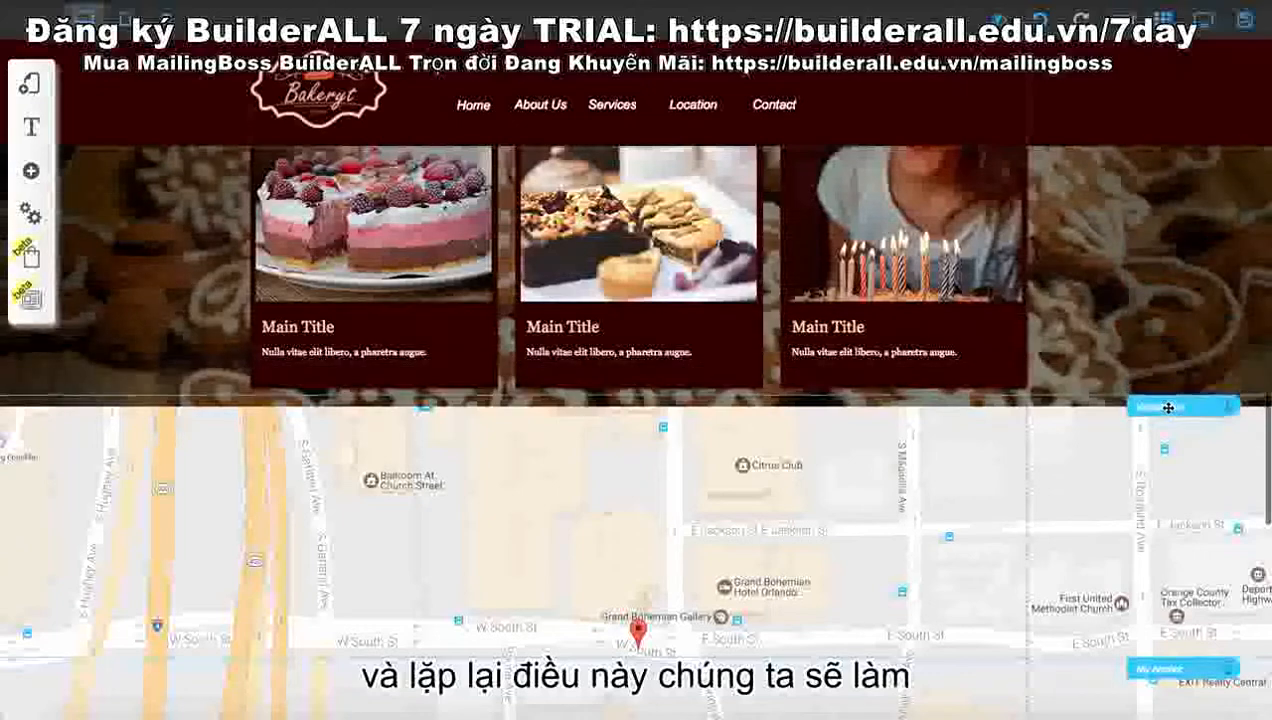
{"action": "scroll", "coordinate": [1168, 407], "scroll_direction": "down", "scroll_amount": 3}
{"action": "scroll", "coordinate": [1130, 405], "scroll_direction": "up", "scroll_amount": 1}
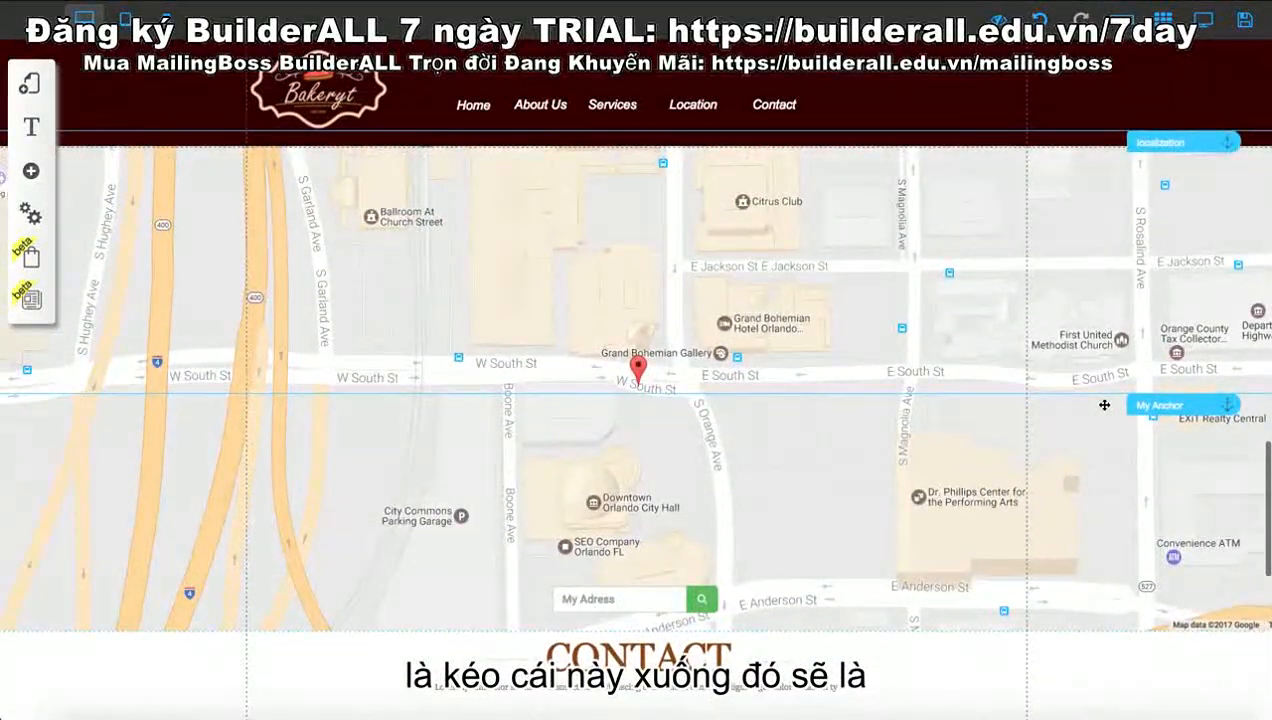
{"action": "scroll", "coordinate": [1106, 403], "scroll_direction": "up", "scroll_amount": 1}
{"action": "left_click_drag", "start_coordinate": [1177, 159], "coordinate": [1176, 175]}
{"action": "scroll", "coordinate": [1176, 170], "scroll_direction": "up", "scroll_amount": 1}
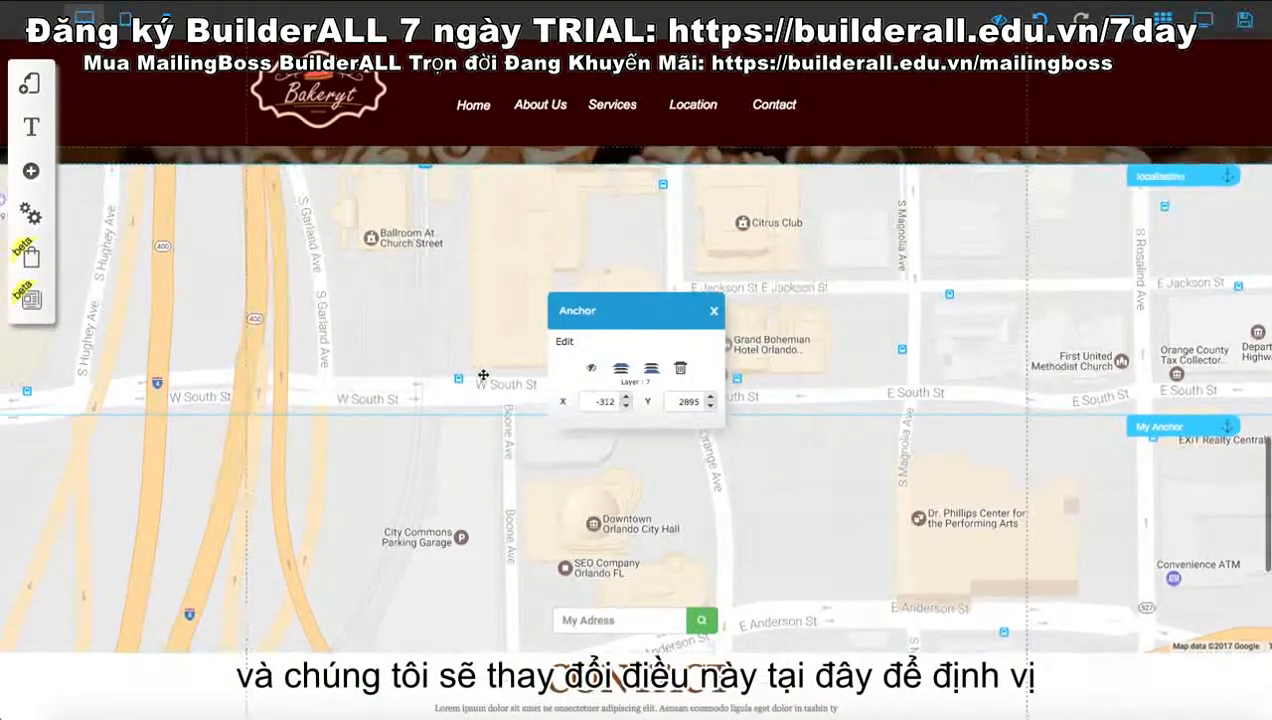
- Rename the localization anchor at the top of the map as LOCATION
{"action": "left_click", "coordinate": [560, 358]}
{"action": "double_click", "coordinate": [587, 366]}
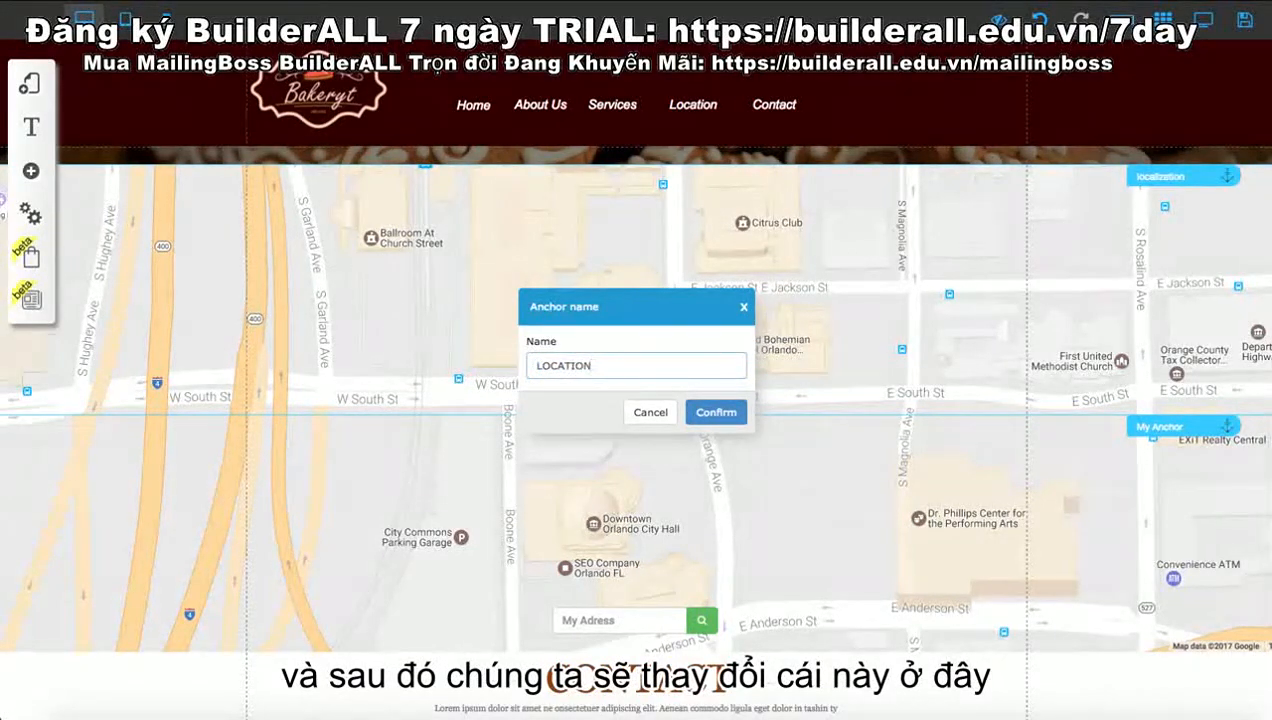
{"action": "left_click", "coordinate": [720, 412]}
- Move the My Anchor marker from the middle of the map down to the Contact section's top edge
{"action": "scroll", "coordinate": [775, 419], "scroll_direction": "down", "scroll_amount": 2}
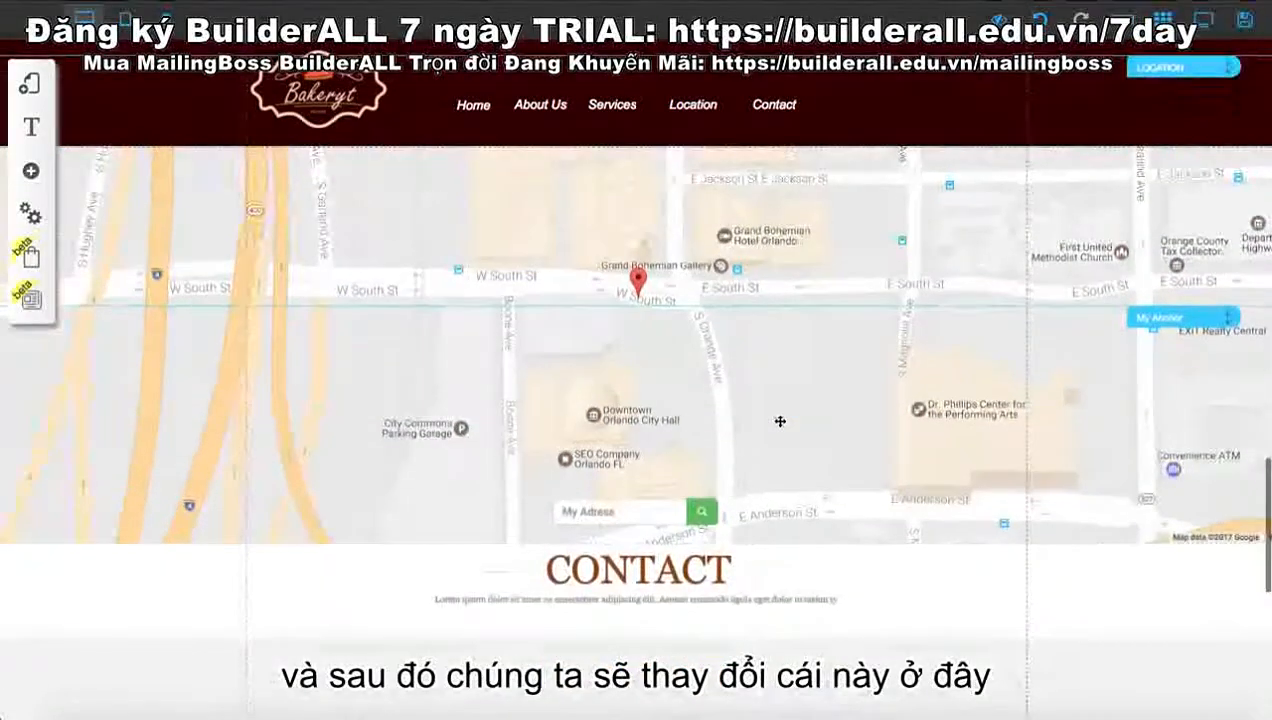
{"action": "scroll", "coordinate": [780, 421], "scroll_direction": "down", "scroll_amount": 1}
{"action": "left_click_drag", "start_coordinate": [1180, 233], "coordinate": [1185, 481]}
{"action": "scroll", "coordinate": [984, 472], "scroll_direction": "down", "scroll_amount": 1}
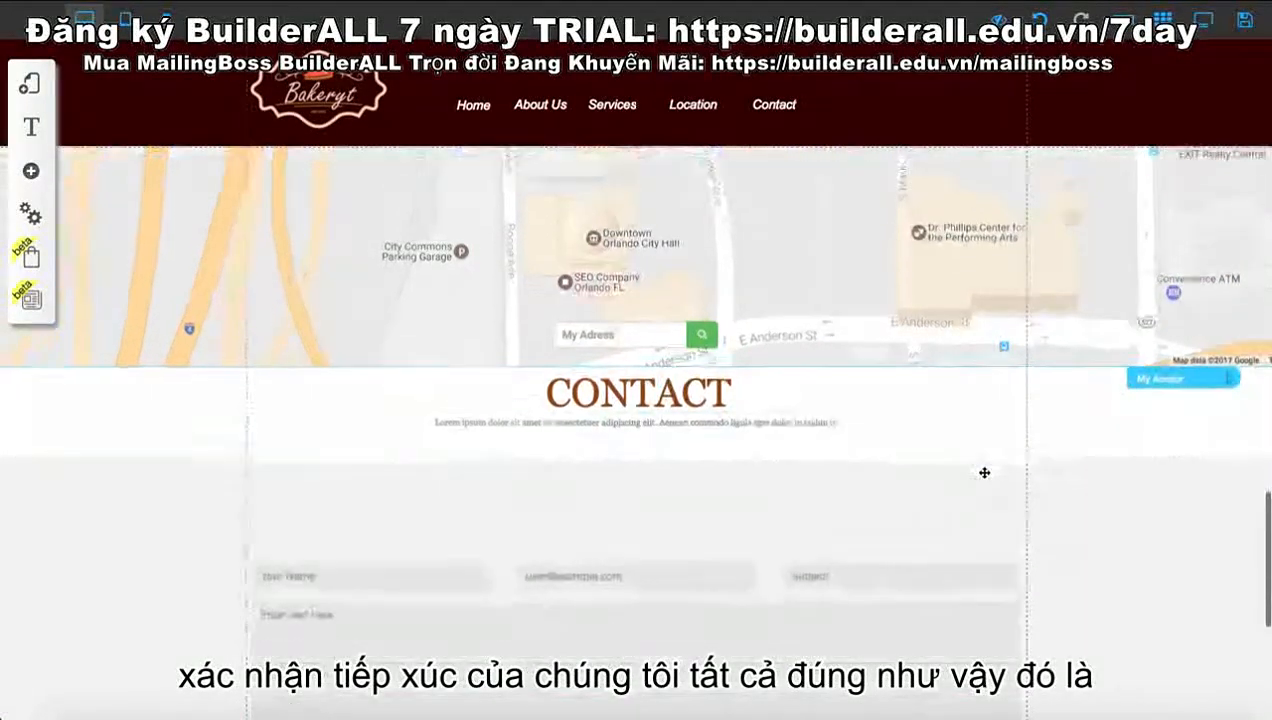
- Rename the My Anchor marker at the Contact section as CONTACT
{"action": "scroll", "coordinate": [984, 472], "scroll_direction": "down", "scroll_amount": 2}
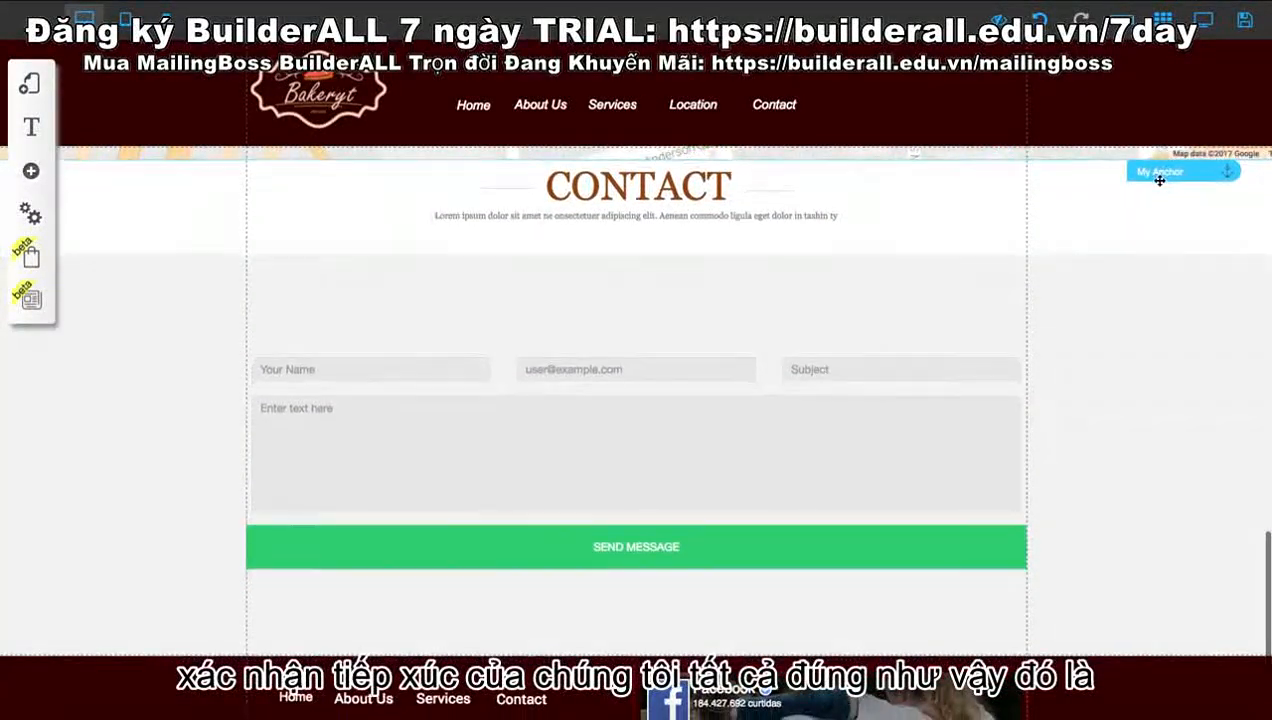
{"action": "left_click", "coordinate": [1160, 186]}
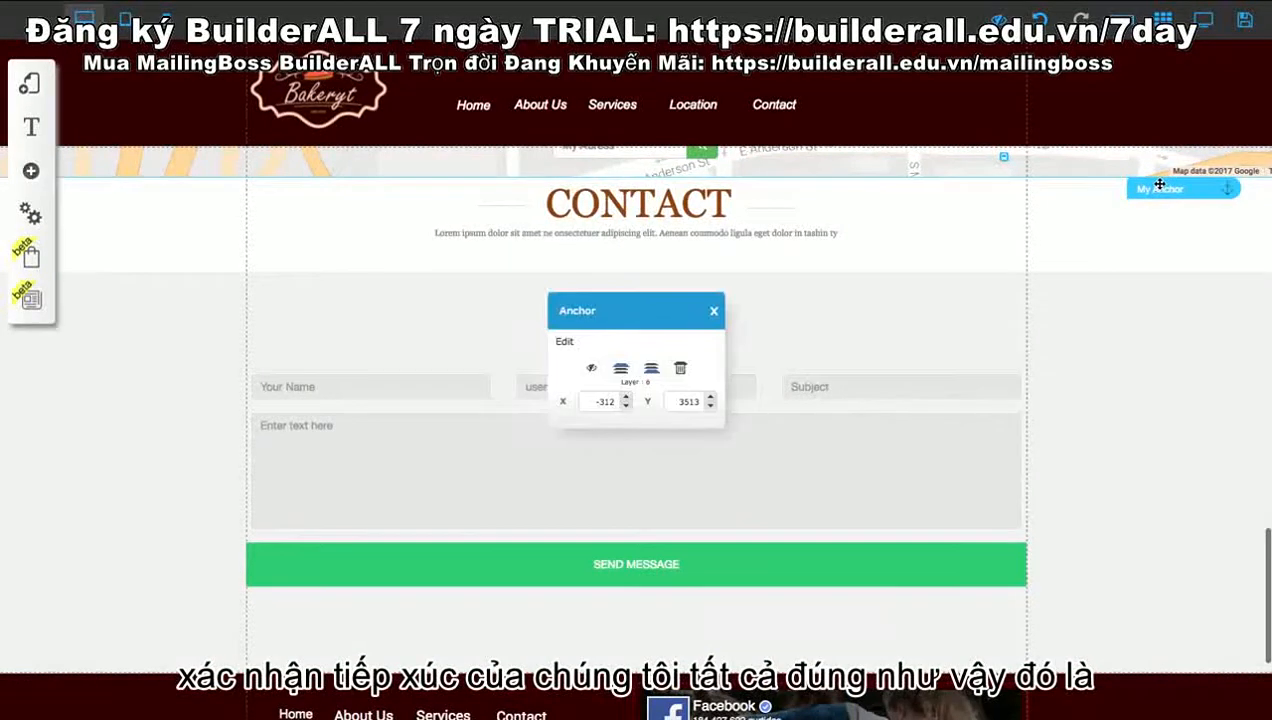
{"action": "left_click", "coordinate": [576, 343]}
{"action": "type", "text": "co"}
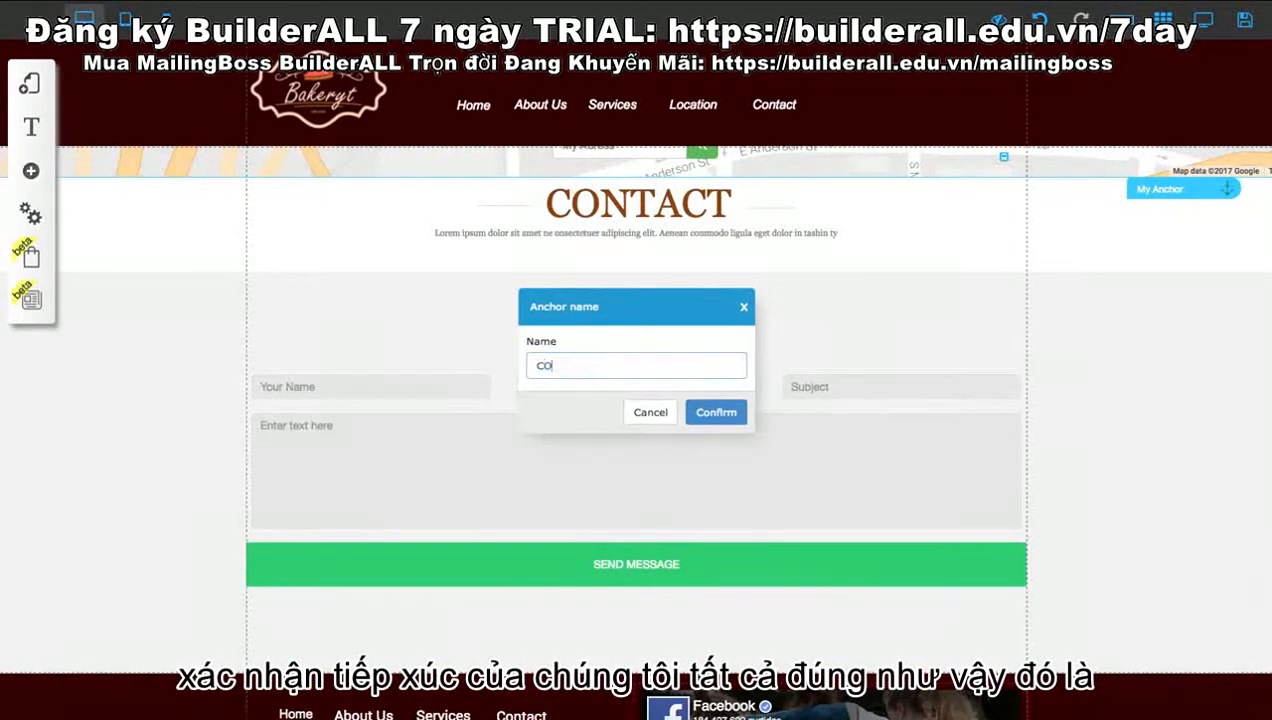
{"action": "type", "text": "ntact"}
{"action": "left_click", "coordinate": [738, 404]}
- Set the address of the Google map in the location section to NEW YORK
{"action": "scroll", "coordinate": [745, 350], "scroll_direction": "up", "scroll_amount": 2}
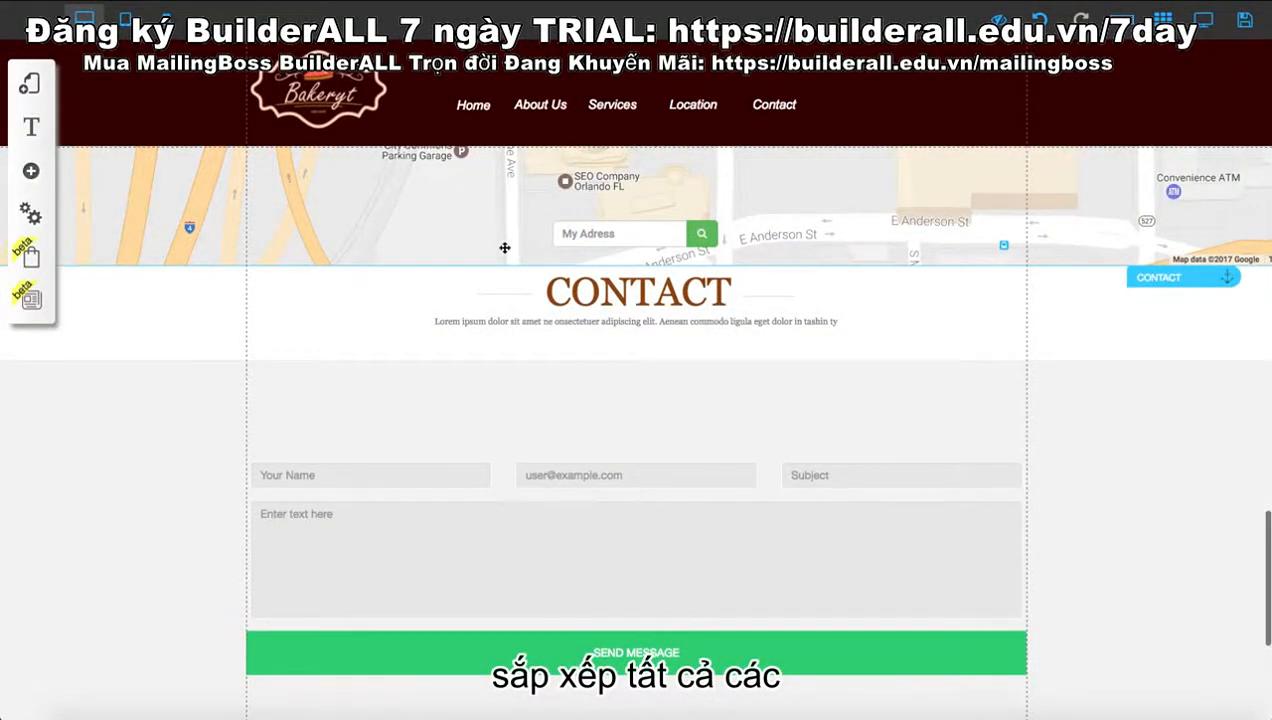
{"action": "scroll", "coordinate": [505, 248], "scroll_direction": "up", "scroll_amount": 6}
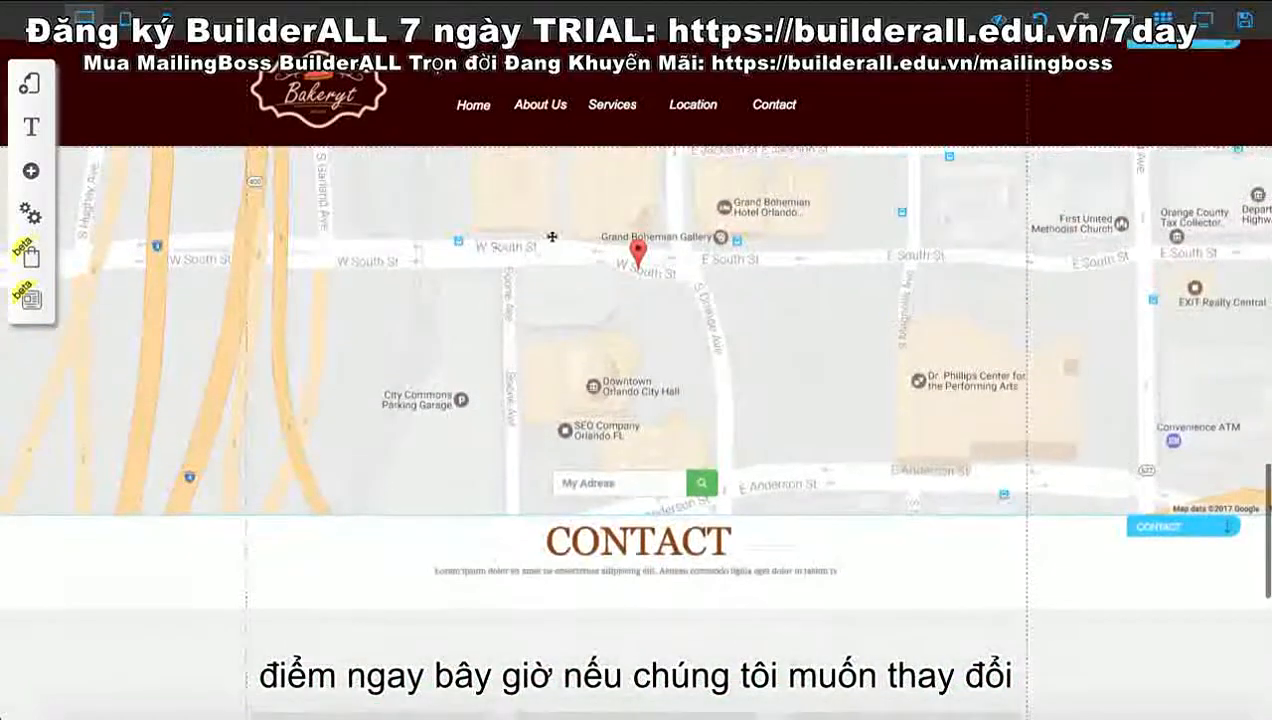
{"action": "scroll", "coordinate": [531, 338], "scroll_direction": "up", "scroll_amount": 3}
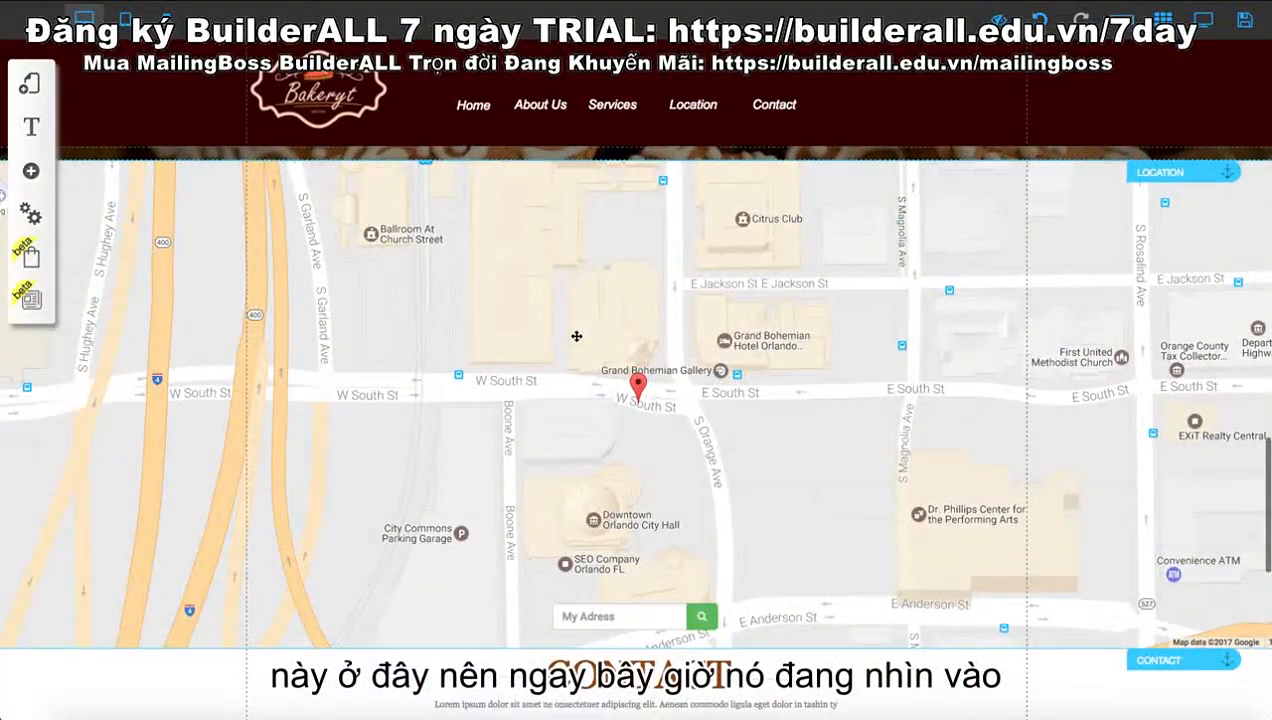
{"action": "left_click", "coordinate": [775, 460]}
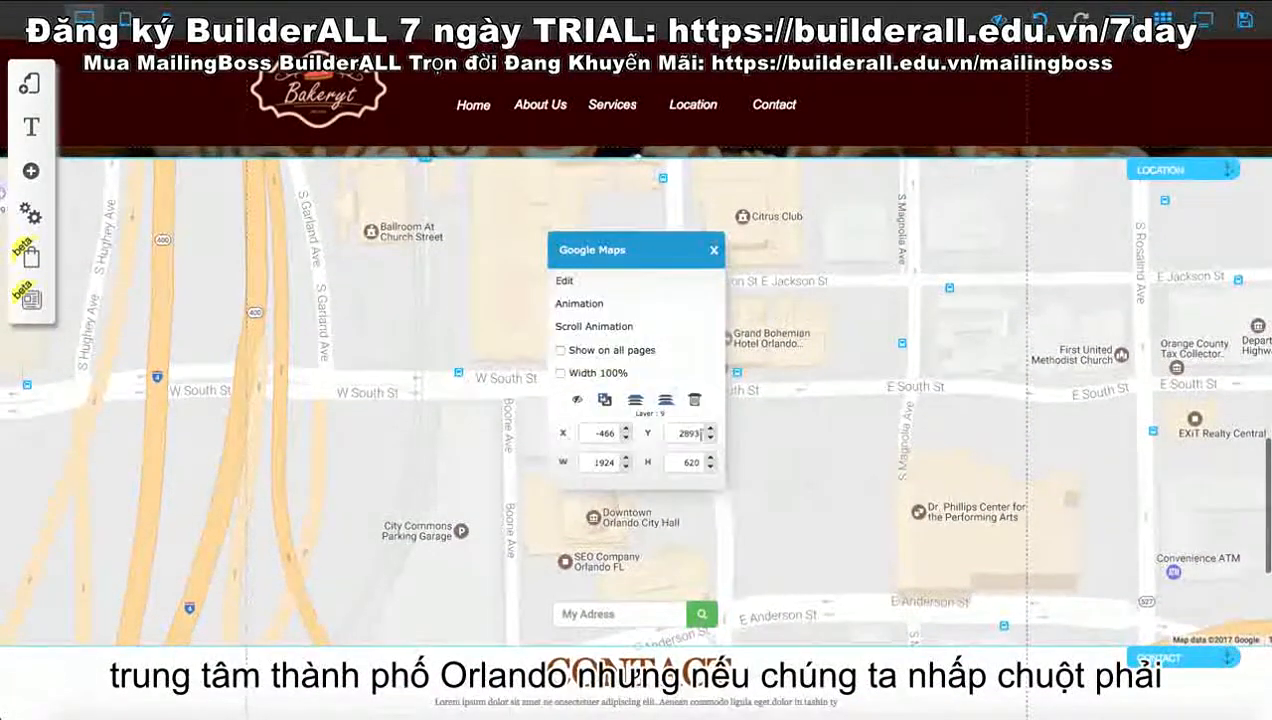
{"action": "left_click", "coordinate": [600, 284]}
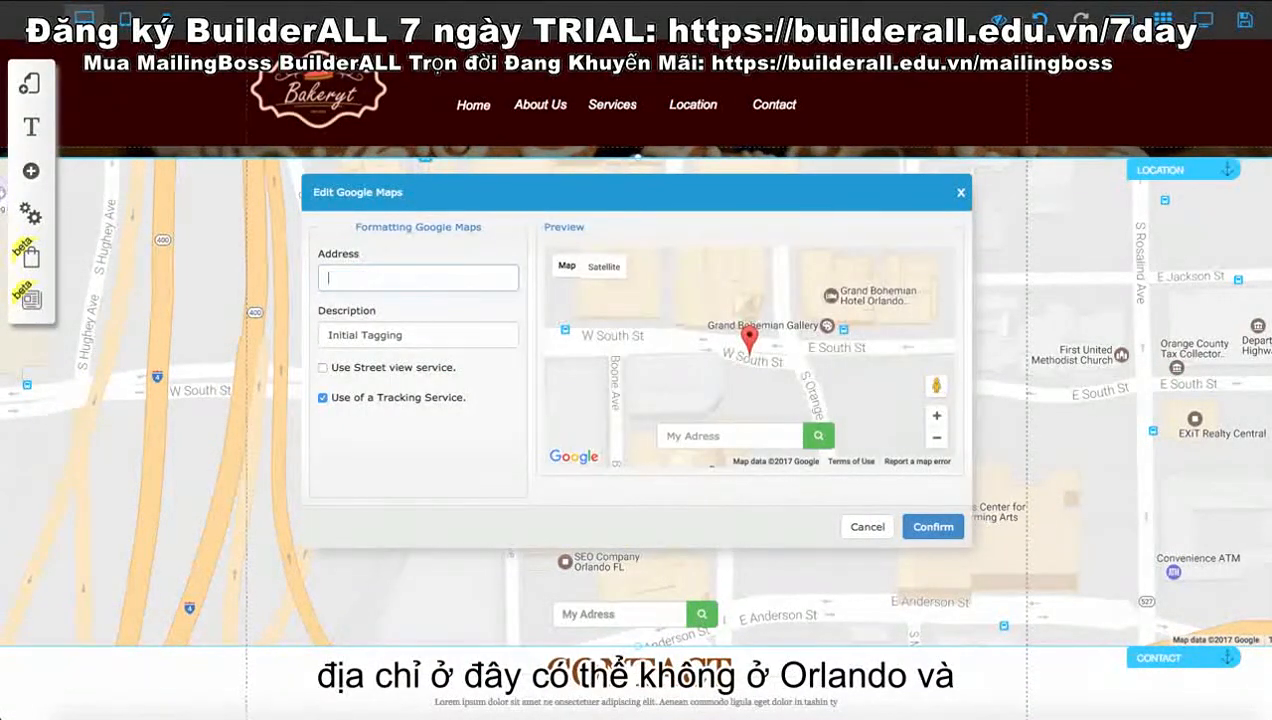
{"action": "type", "text": "NEW YORK"}
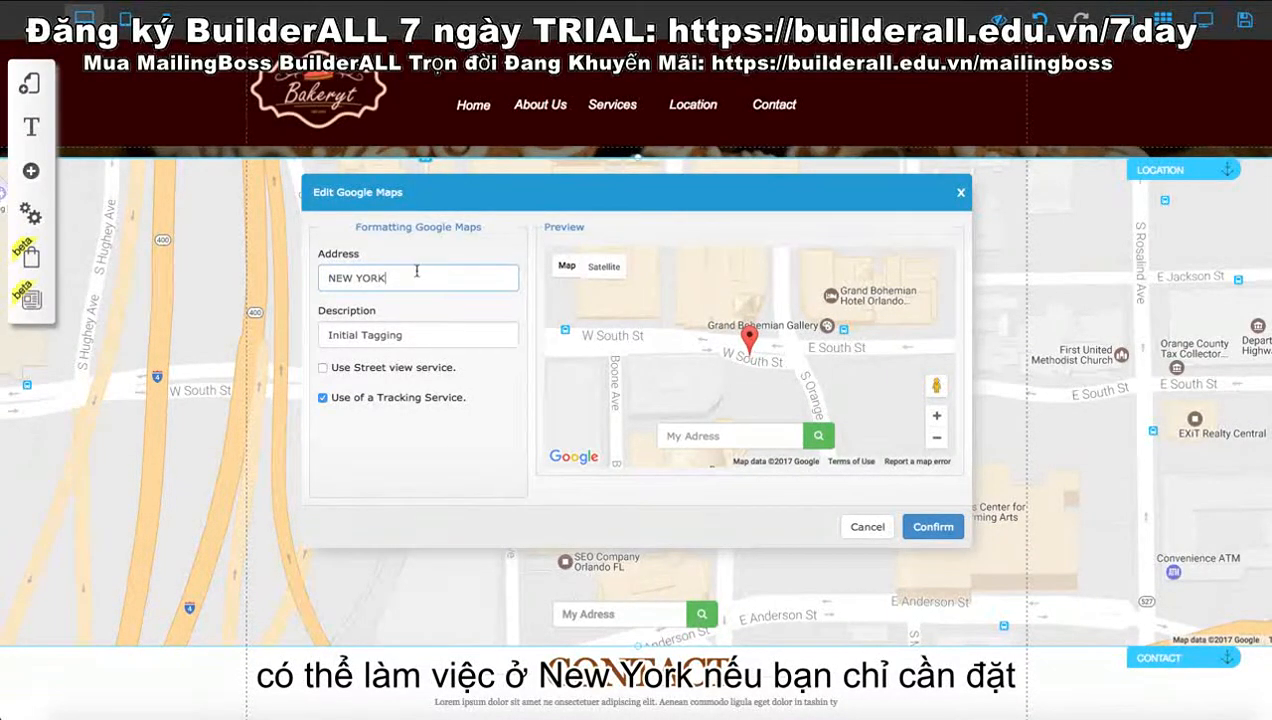
{"action": "left_click", "coordinate": [936, 527]}
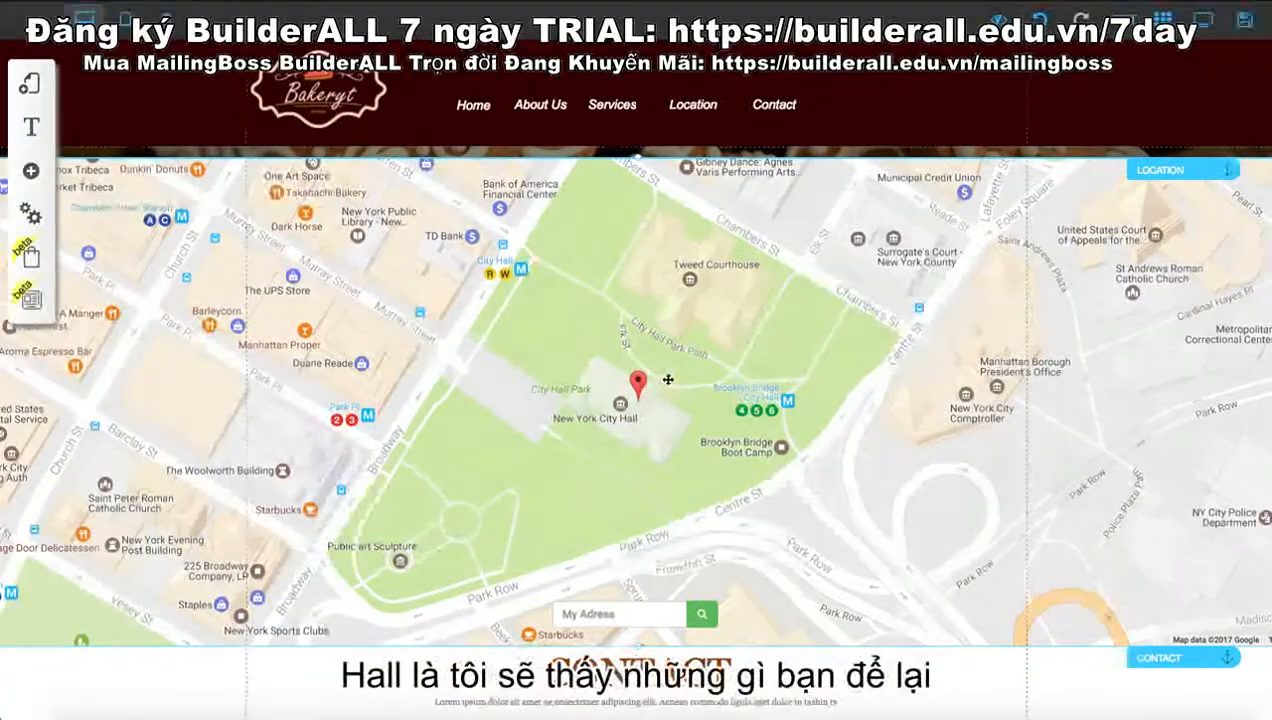
- Retitle the first card in the Services section, with the berry-topped cakes, as Berry Cake
{"action": "scroll", "coordinate": [673, 377], "scroll_direction": "up", "scroll_amount": 5}
{"action": "scroll", "coordinate": [807, 388], "scroll_direction": "up", "scroll_amount": 6}
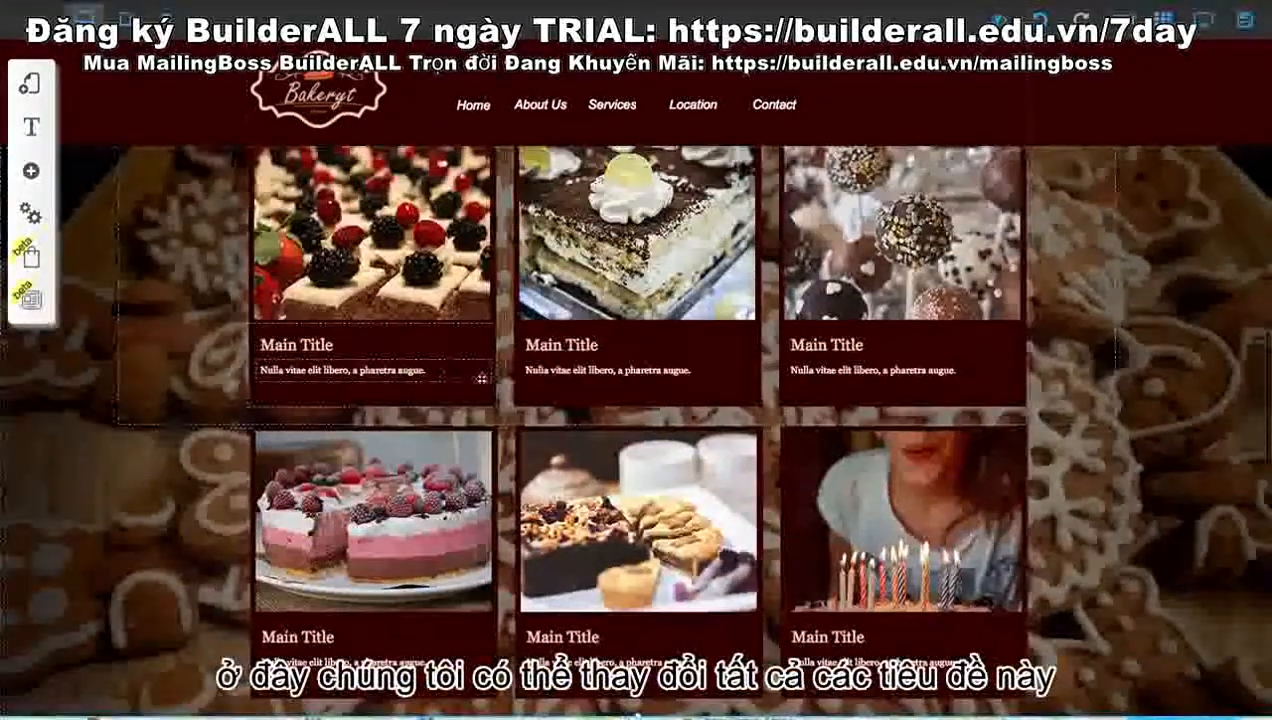
{"action": "scroll", "coordinate": [329, 363], "scroll_direction": "down", "scroll_amount": 2}
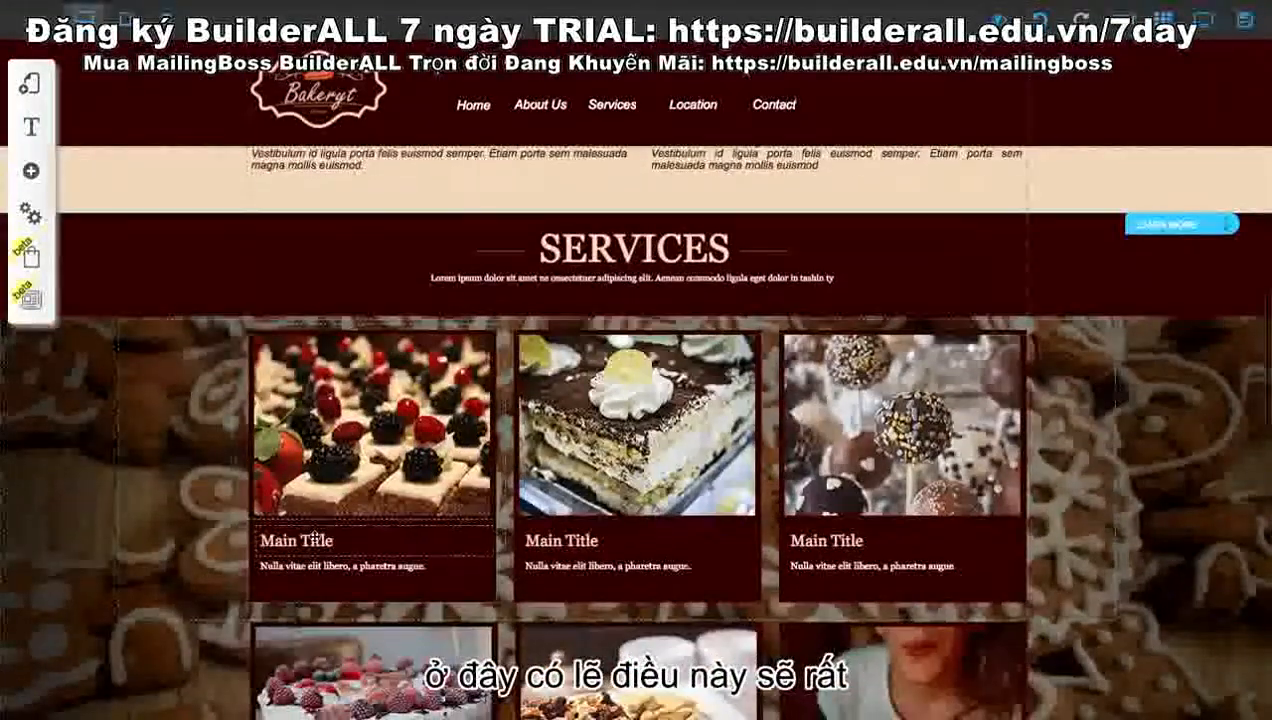
{"action": "left_click", "coordinate": [314, 538]}
{"action": "double_click", "coordinate": [314, 538]}
{"action": "left_click", "coordinate": [314, 538]}
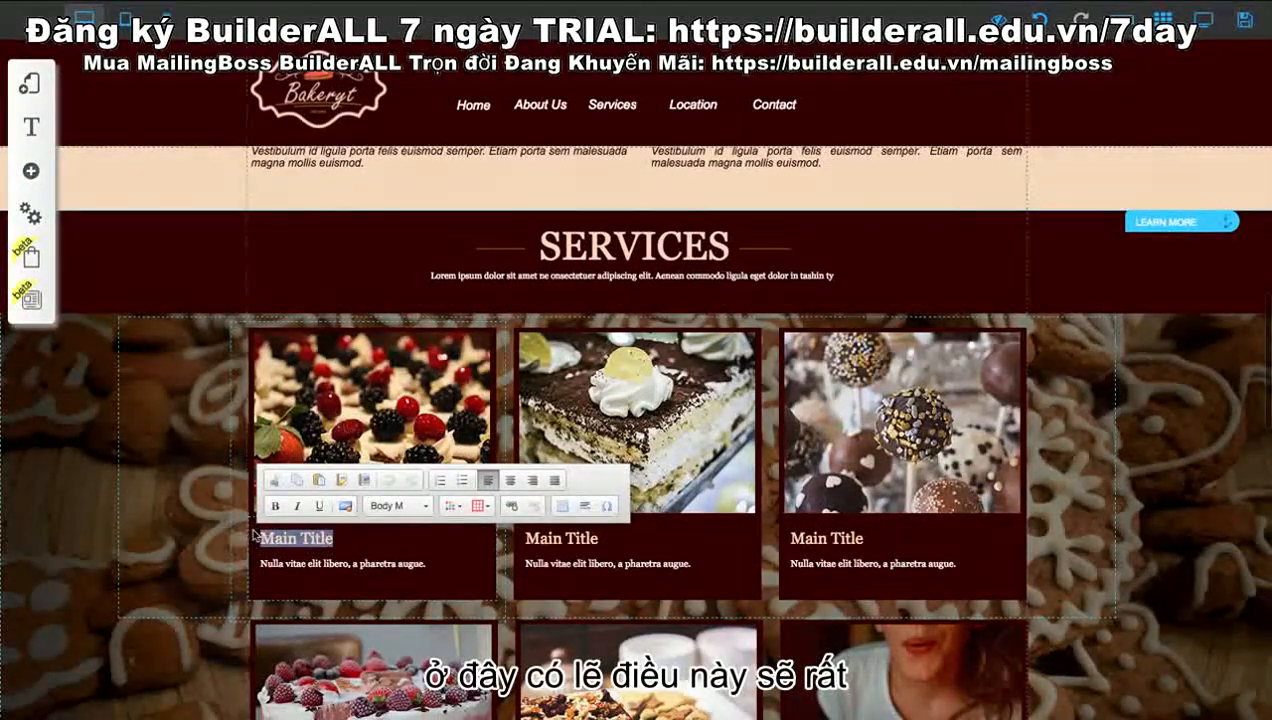
{"action": "type", "text": "BERRY"}
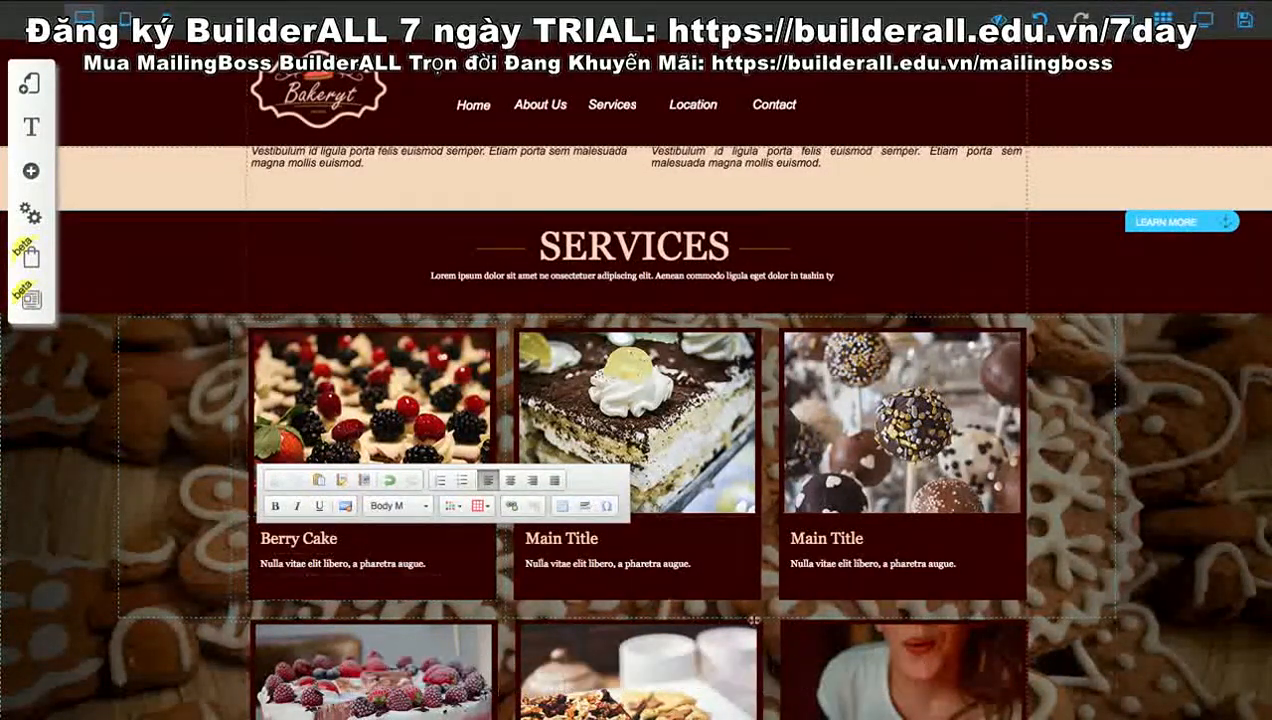
- Retitle the second and third cards in the Services section's first row as Lemon Cake and Candy Lollipop
{"action": "left_click", "coordinate": [583, 531]}
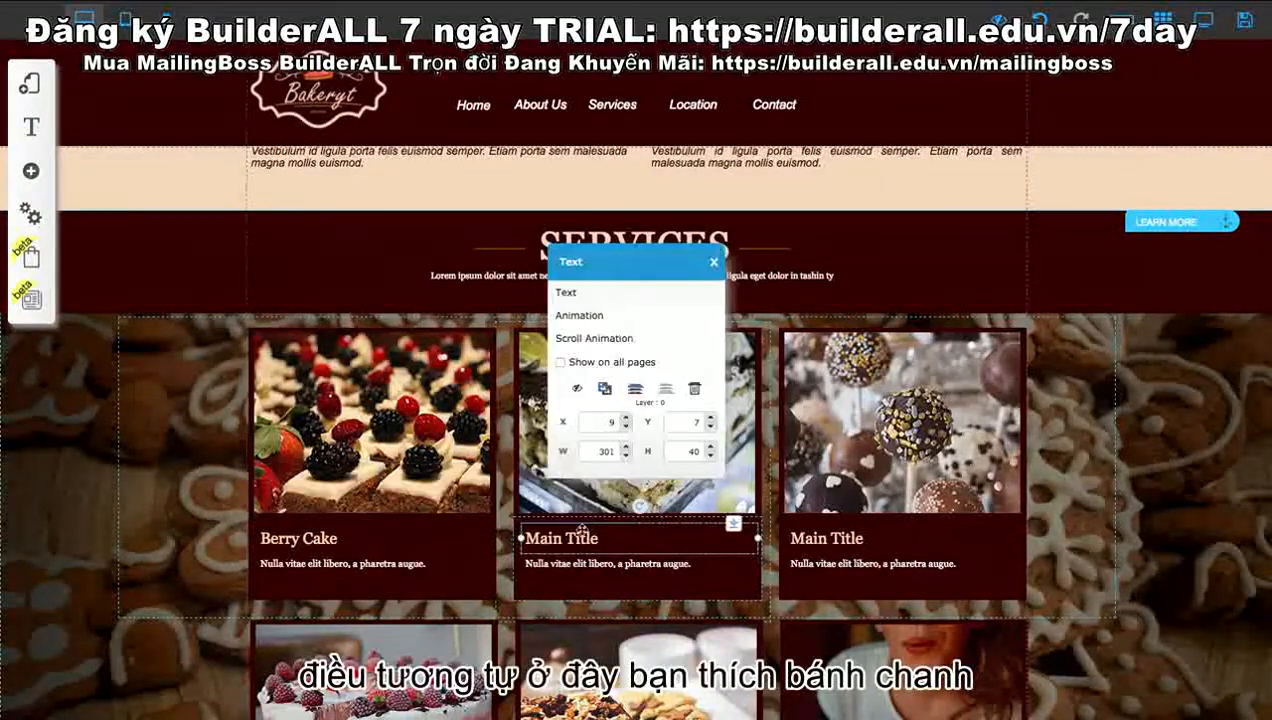
{"action": "left_click", "coordinate": [567, 294]}
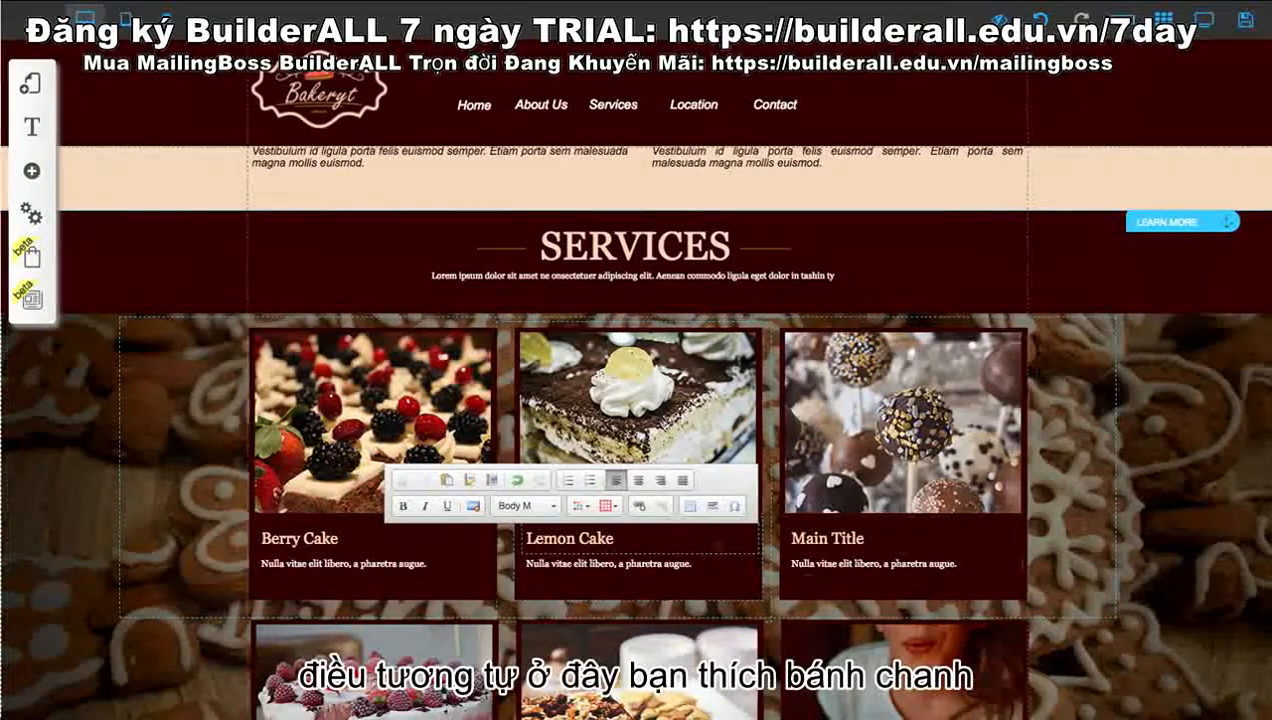
{"action": "left_click", "coordinate": [871, 540]}
{"action": "double_click", "coordinate": [871, 541]}
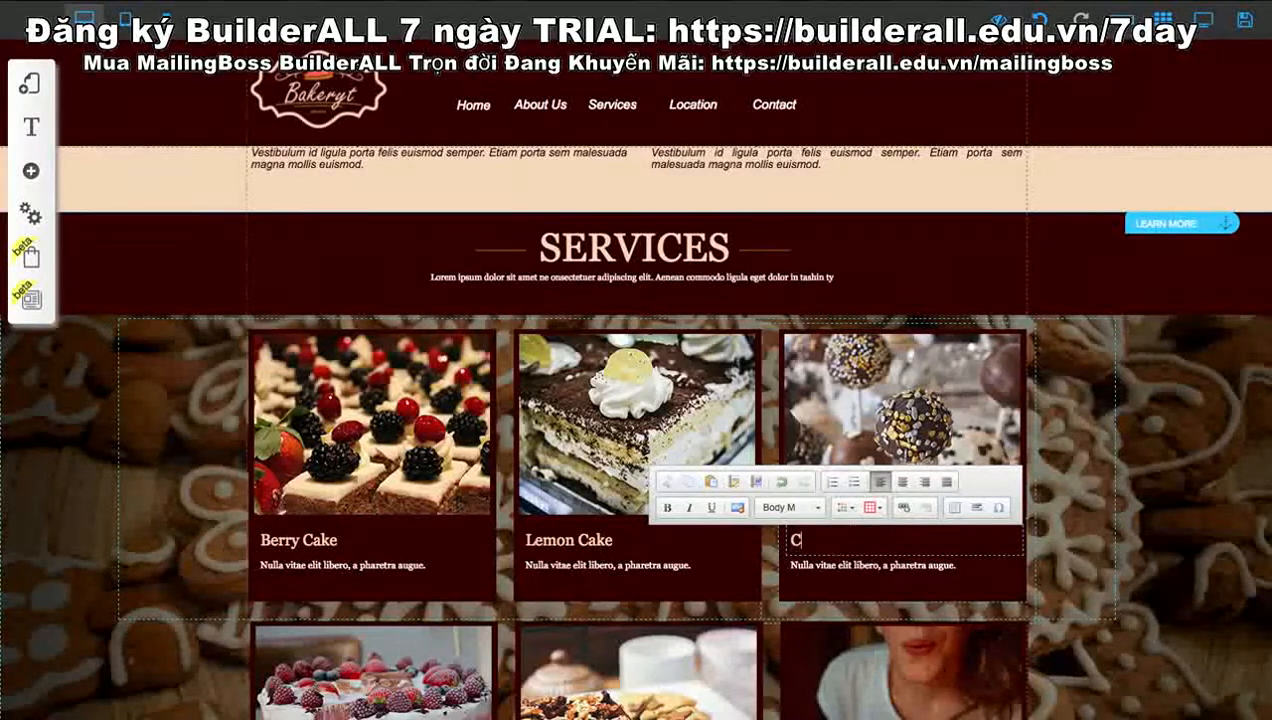
{"action": "type", "text": "Candy Lollipop"}
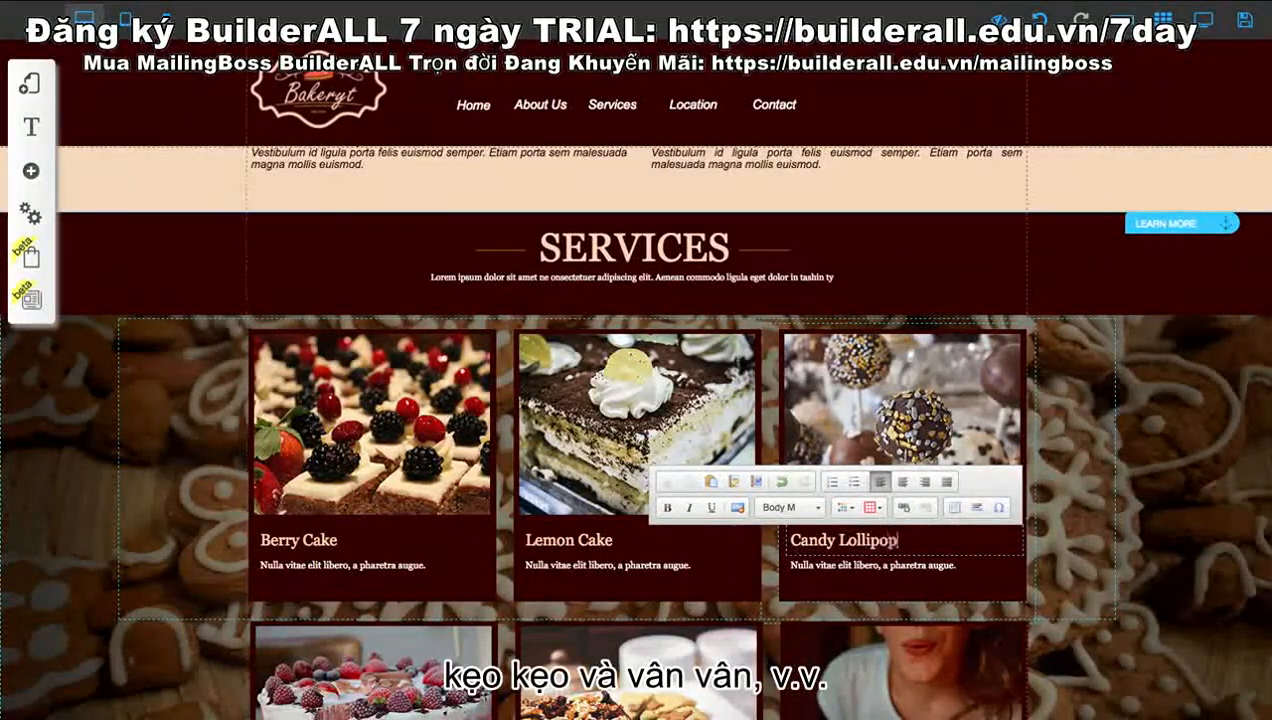
{"action": "left_click", "coordinate": [1040, 520]}
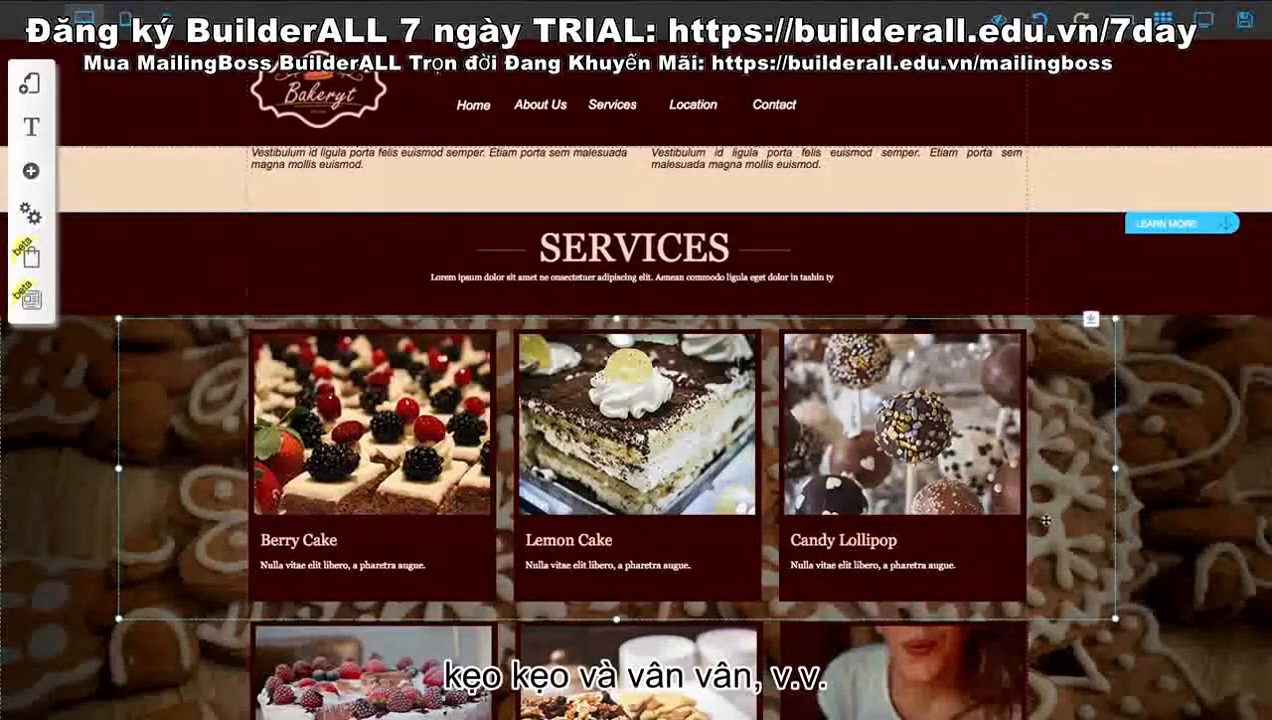
- Open the image repository for changing the baker photo in the About Us section
{"action": "scroll", "coordinate": [605, 474], "scroll_direction": "down", "scroll_amount": 1}
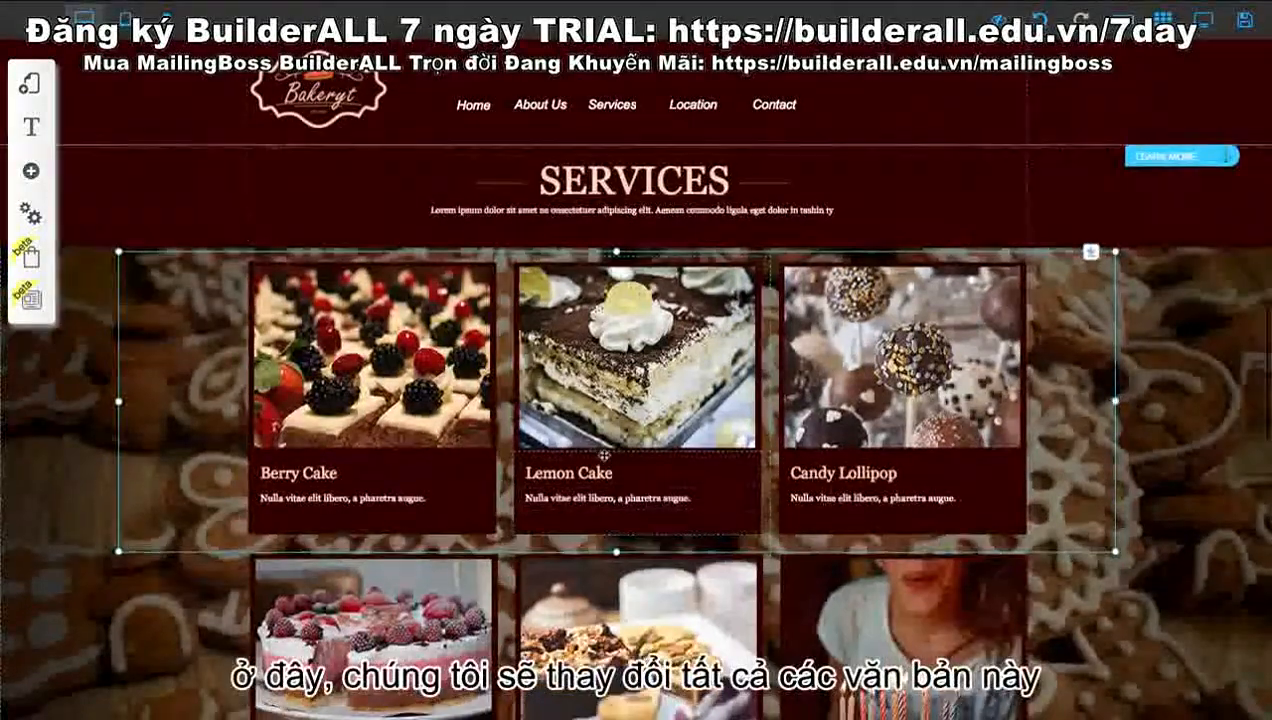
{"action": "scroll", "coordinate": [605, 474], "scroll_direction": "up", "scroll_amount": 10}
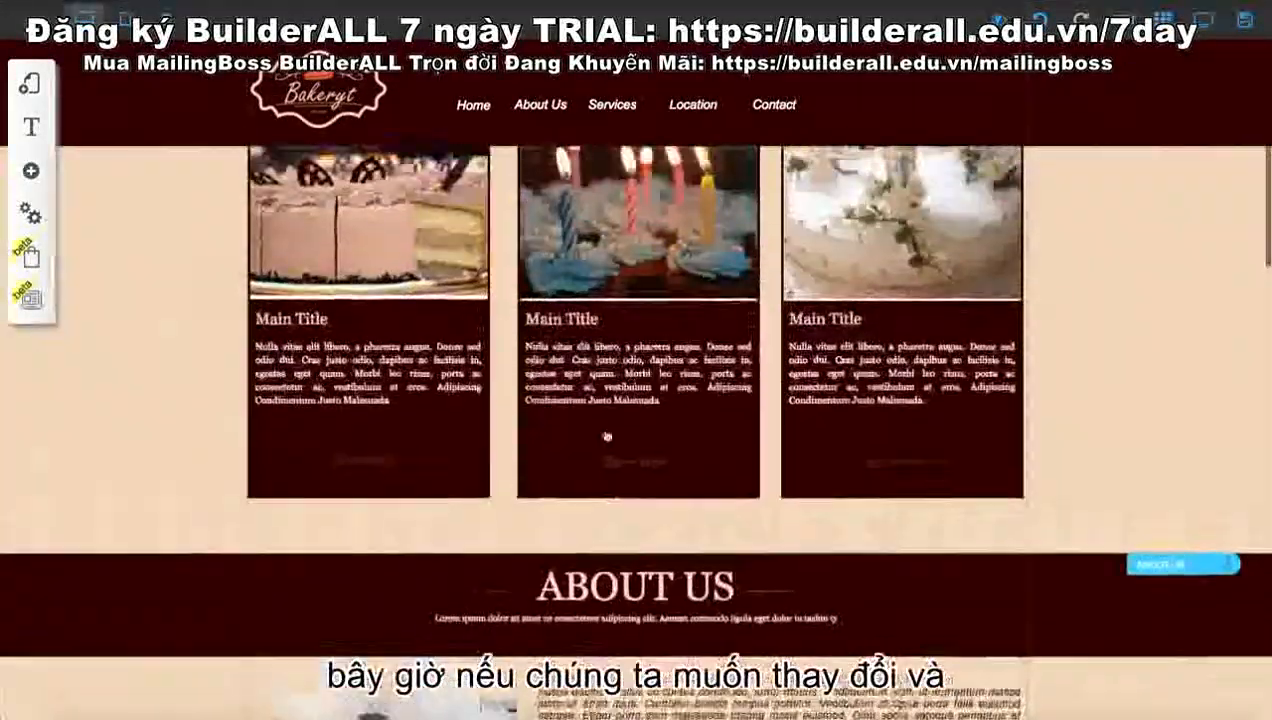
{"action": "scroll", "coordinate": [624, 399], "scroll_direction": "up", "scroll_amount": 2}
{"action": "scroll", "coordinate": [690, 363], "scroll_direction": "down", "scroll_amount": 7}
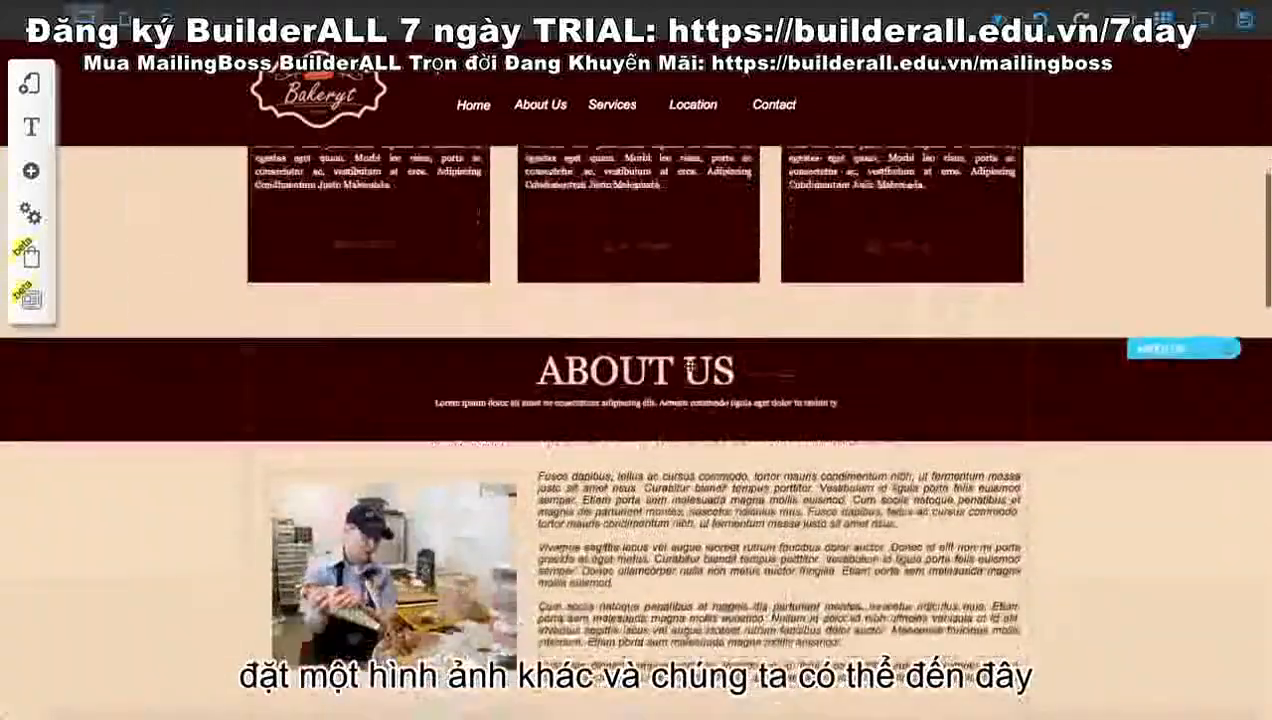
{"action": "right_click", "coordinate": [482, 403]}
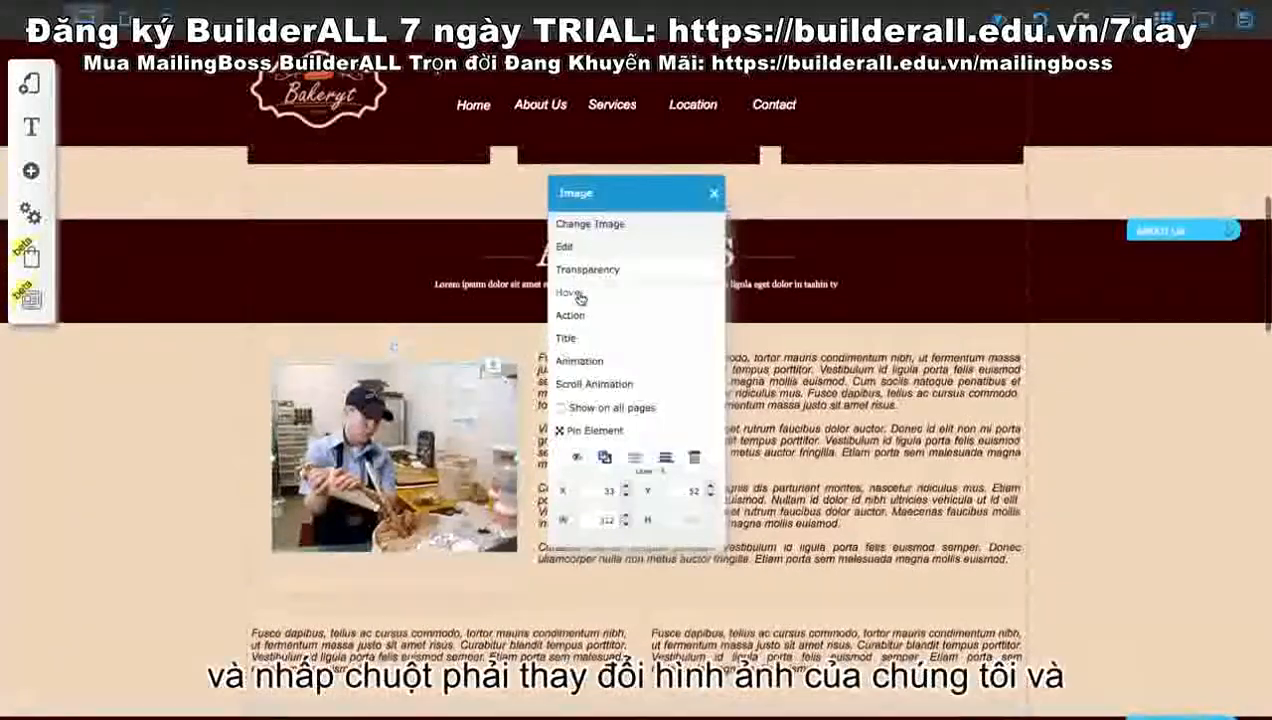
{"action": "left_click", "coordinate": [577, 220]}
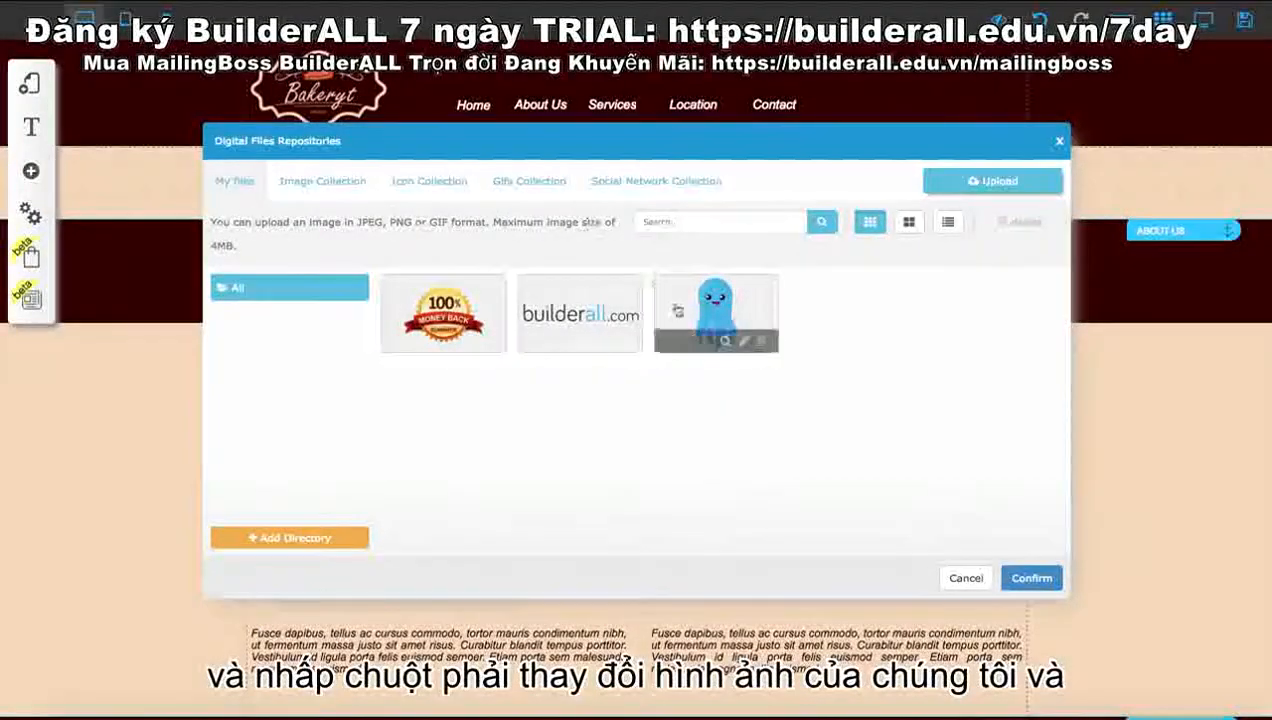
- Browse the People category of the image collection for a replacement photo
{"action": "left_click", "coordinate": [703, 317]}
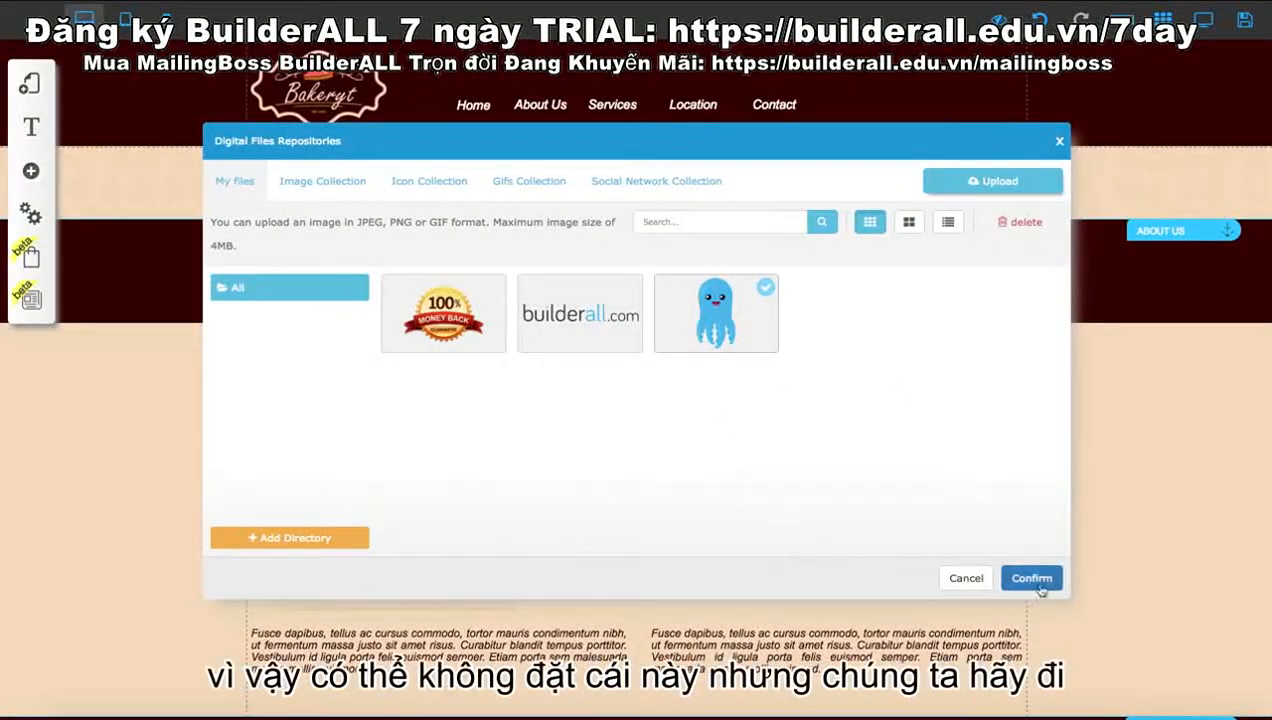
{"action": "left_click", "coordinate": [324, 184]}
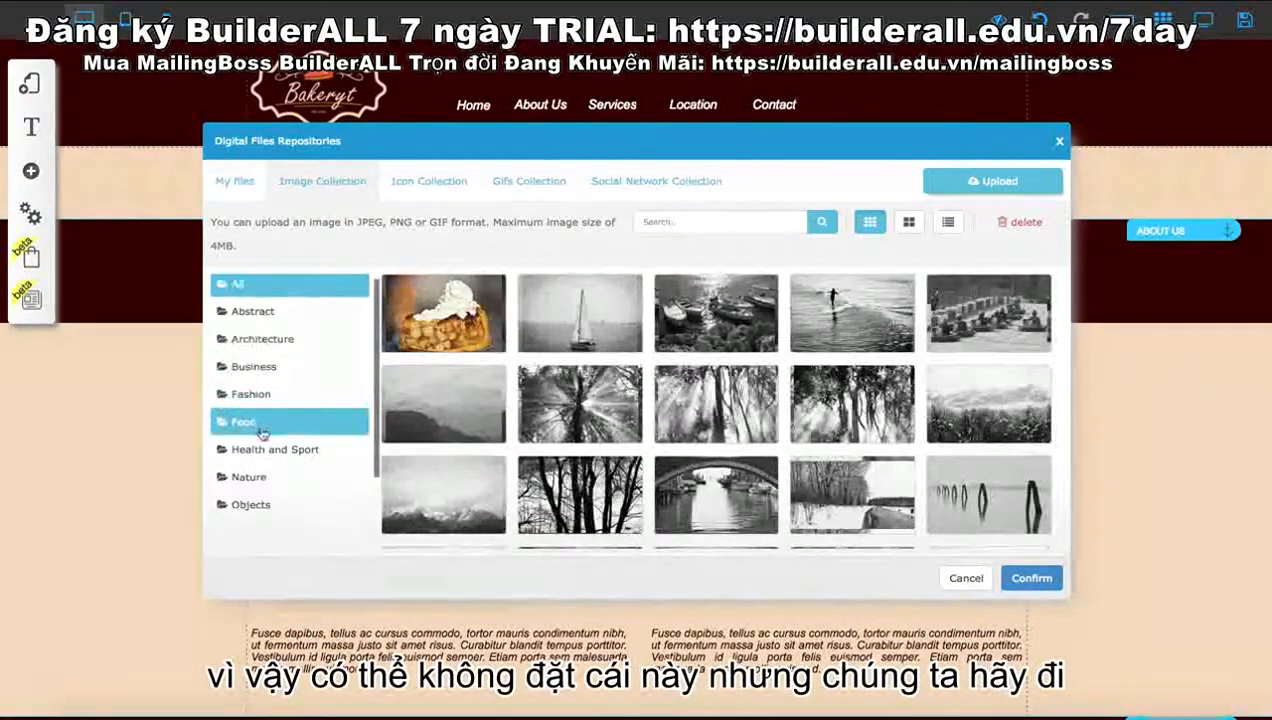
{"action": "scroll", "coordinate": [260, 430], "scroll_direction": "down", "scroll_amount": 1}
{"action": "scroll", "coordinate": [260, 435], "scroll_direction": "down", "scroll_amount": 1}
{"action": "left_click", "coordinate": [250, 473]}
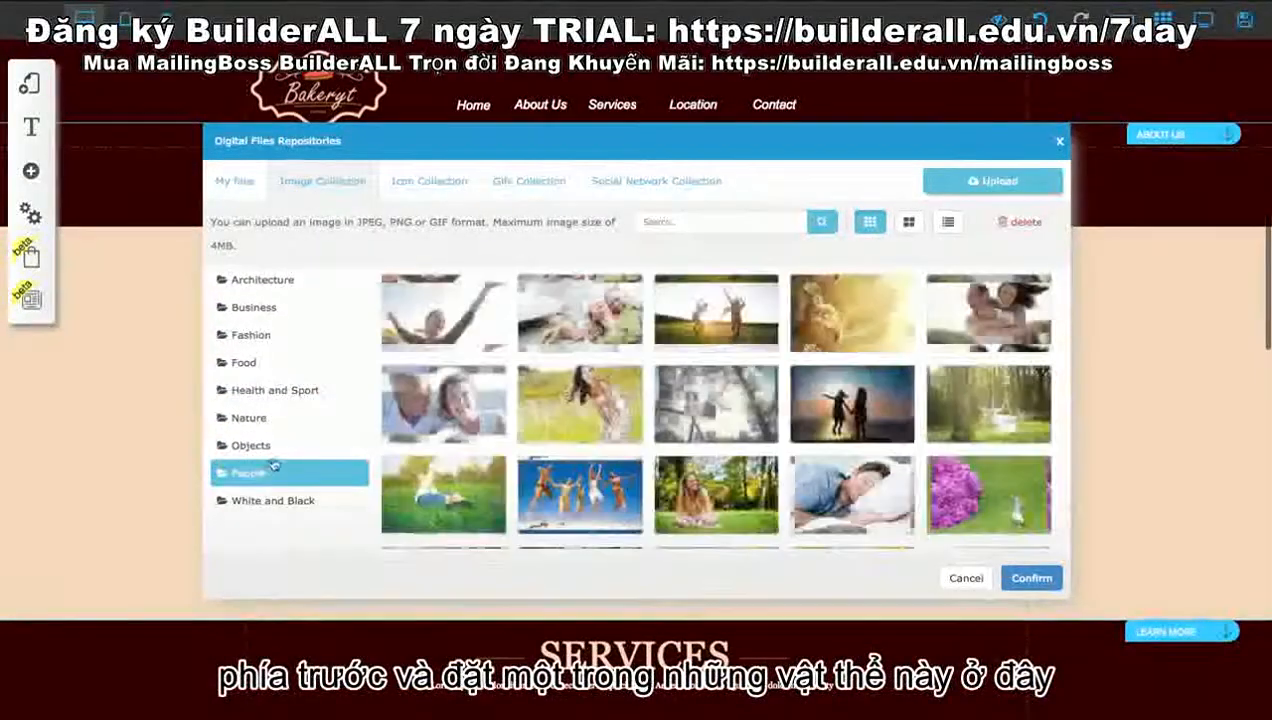
{"action": "scroll", "coordinate": [790, 400], "scroll_direction": "down", "scroll_amount": 3}
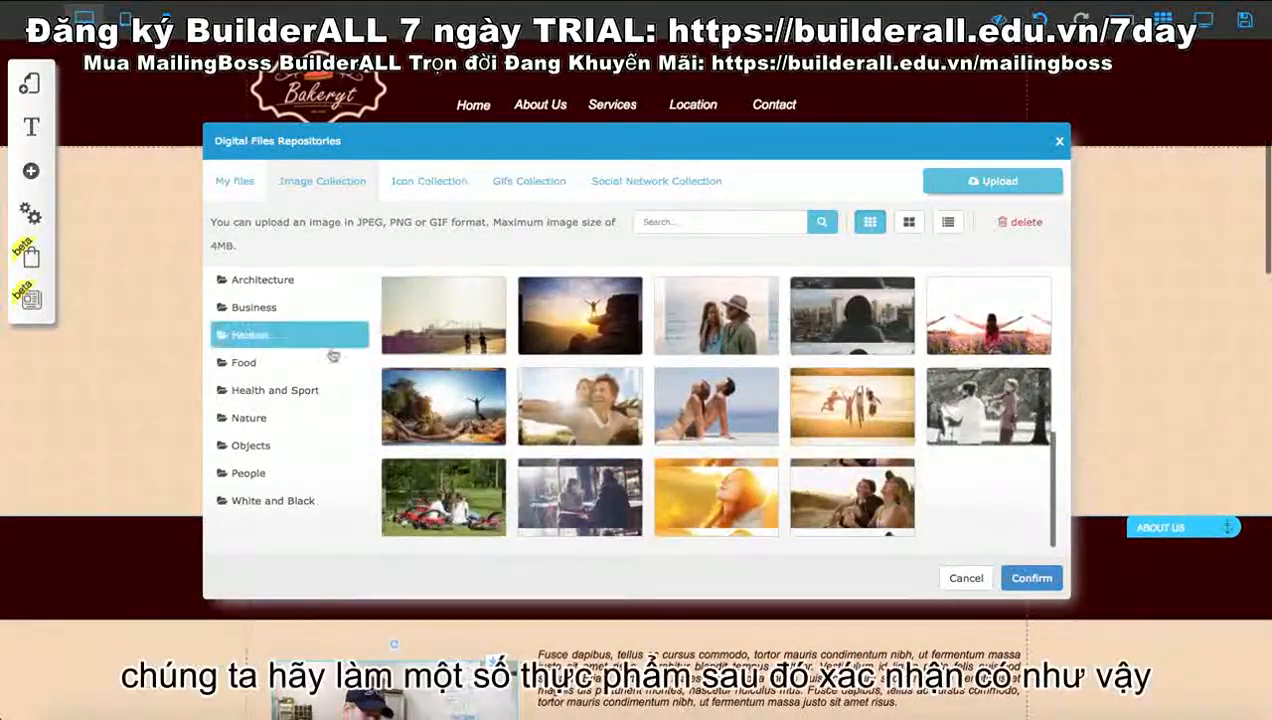
- Replace the About Us baker photo with the sprinkled muffin photo from the Food category of the image collection
{"action": "left_click", "coordinate": [290, 362]}
{"action": "scroll", "coordinate": [488, 340], "scroll_direction": "down", "scroll_amount": 5}
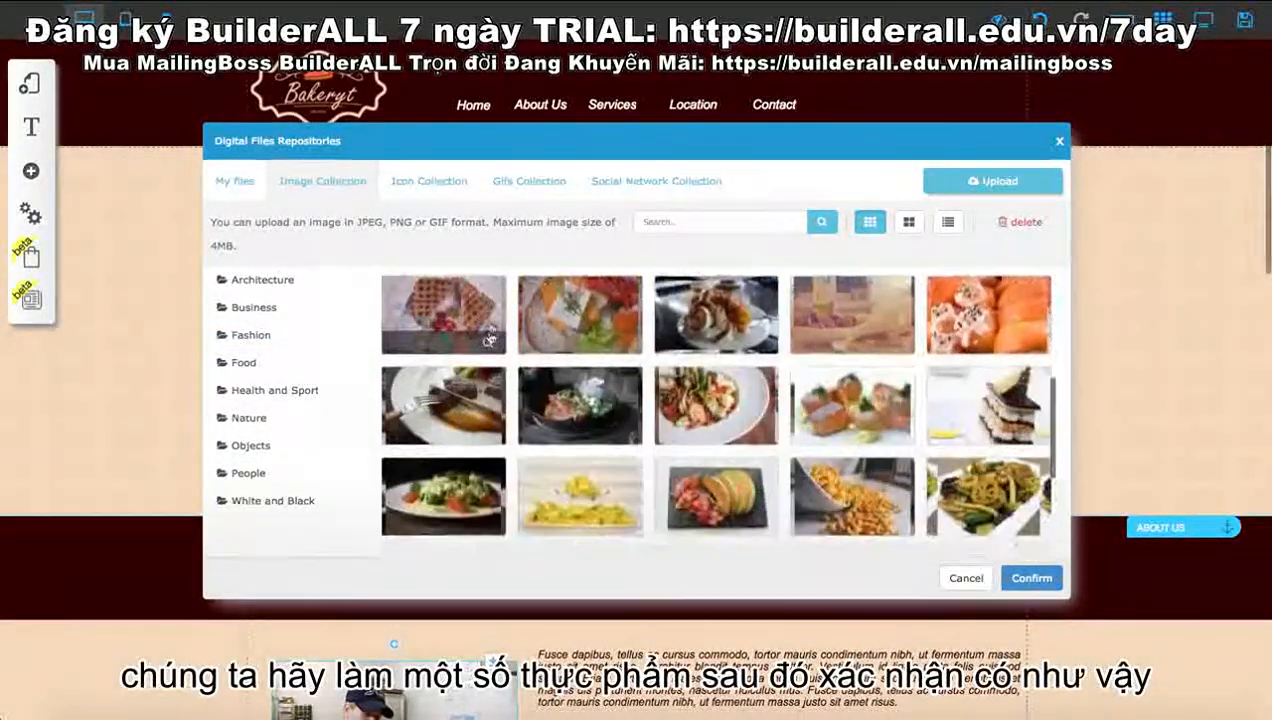
{"action": "scroll", "coordinate": [490, 338], "scroll_direction": "up", "scroll_amount": 5}
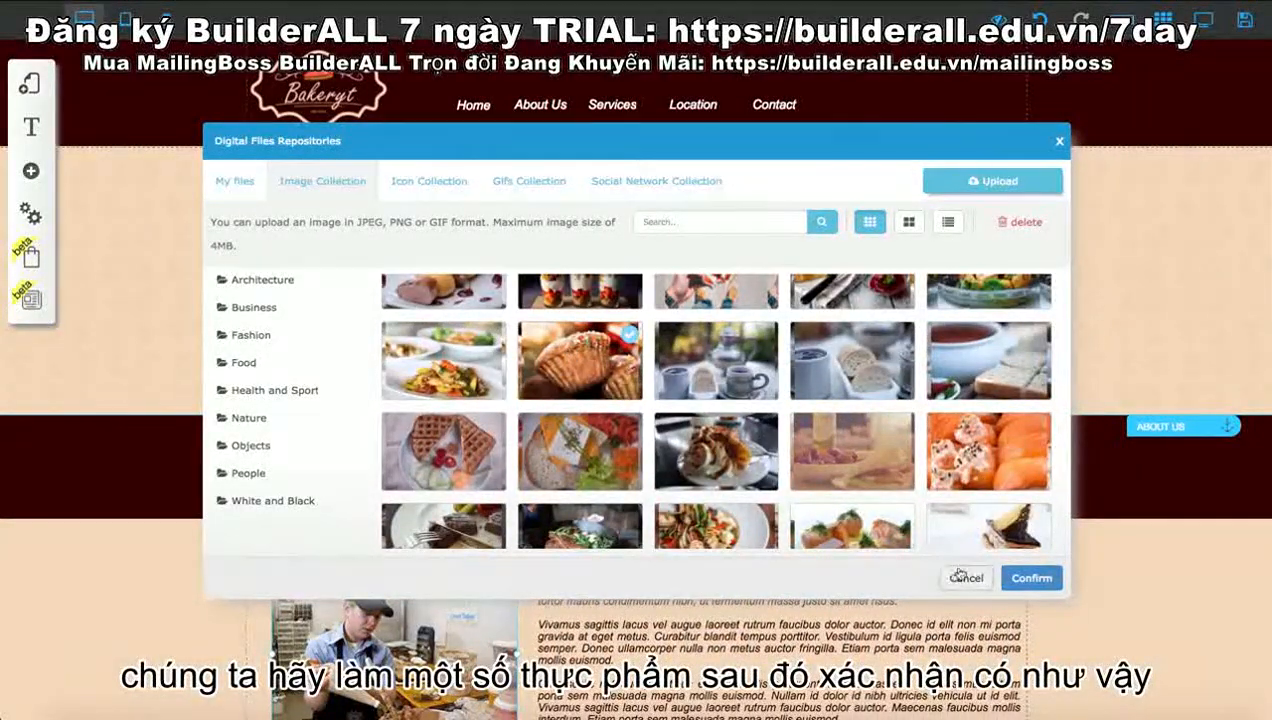
{"action": "left_click", "coordinate": [1028, 579]}
{"action": "scroll", "coordinate": [119, 561], "scroll_direction": "down", "scroll_amount": 1}
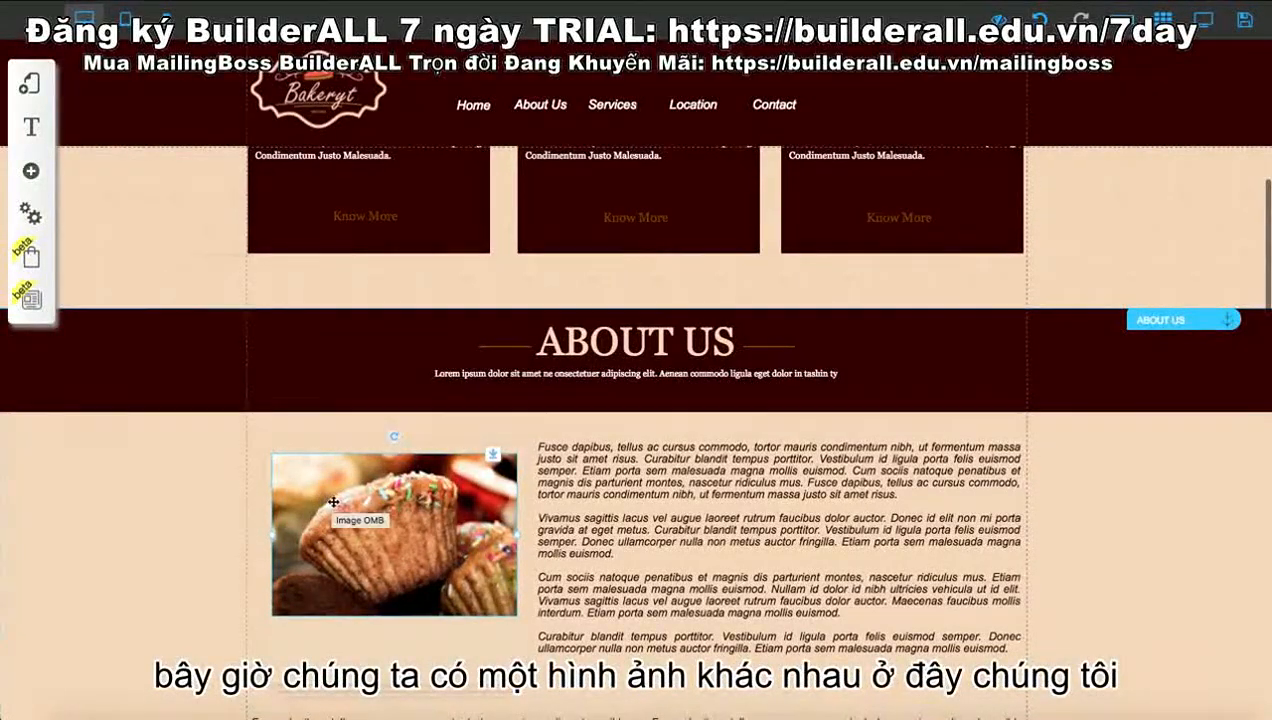
- Examine the upload option in the image repository for the About Us muffin photo and close the repository
{"action": "scroll", "coordinate": [333, 502], "scroll_direction": "down", "scroll_amount": 1}
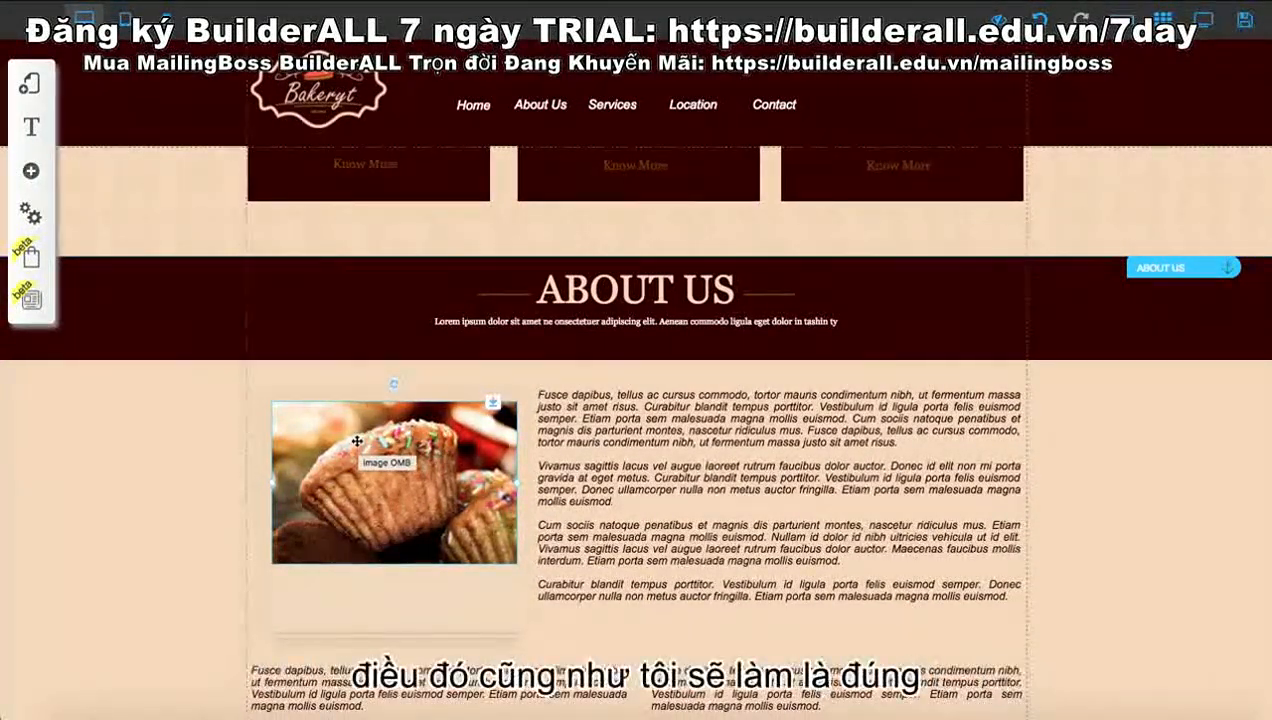
{"action": "double_click", "coordinate": [357, 441]}
{"action": "left_click", "coordinate": [606, 226]}
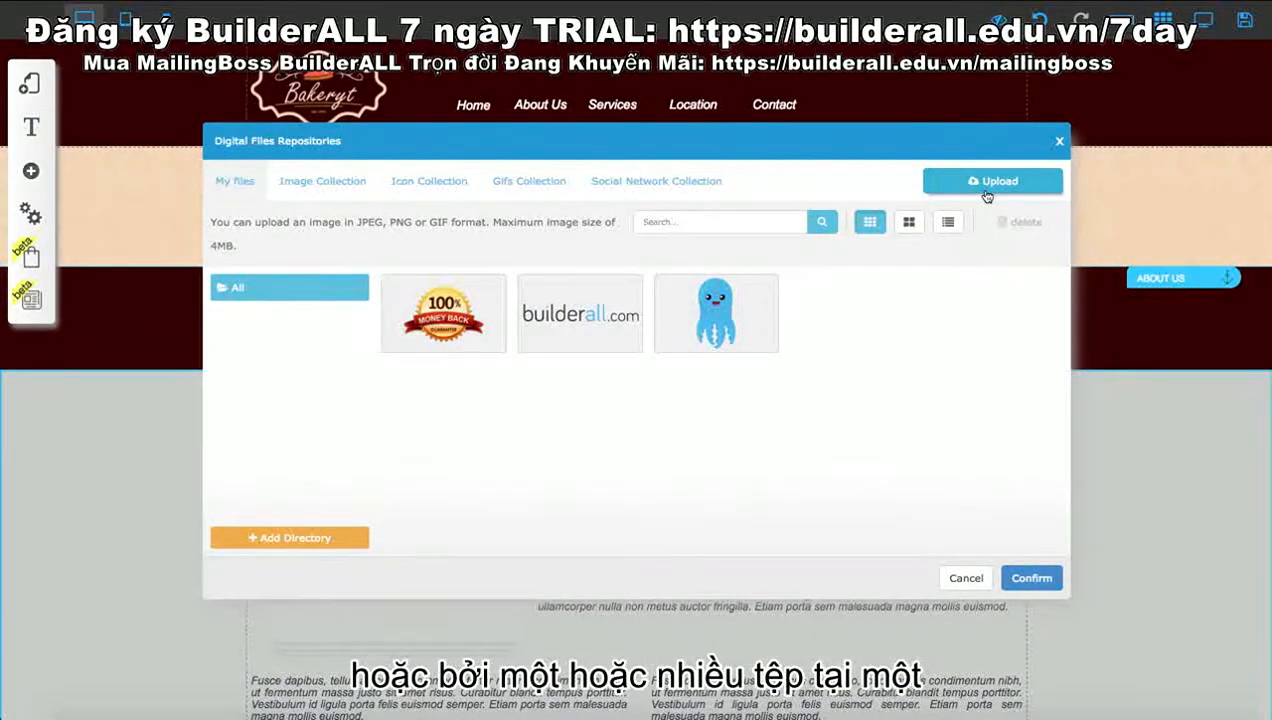
{"action": "left_click", "coordinate": [1060, 142]}
- Open the Settings and SEO options of the Site Bakery Express layout
{"action": "scroll", "coordinate": [576, 404], "scroll_direction": "up", "scroll_amount": 10}
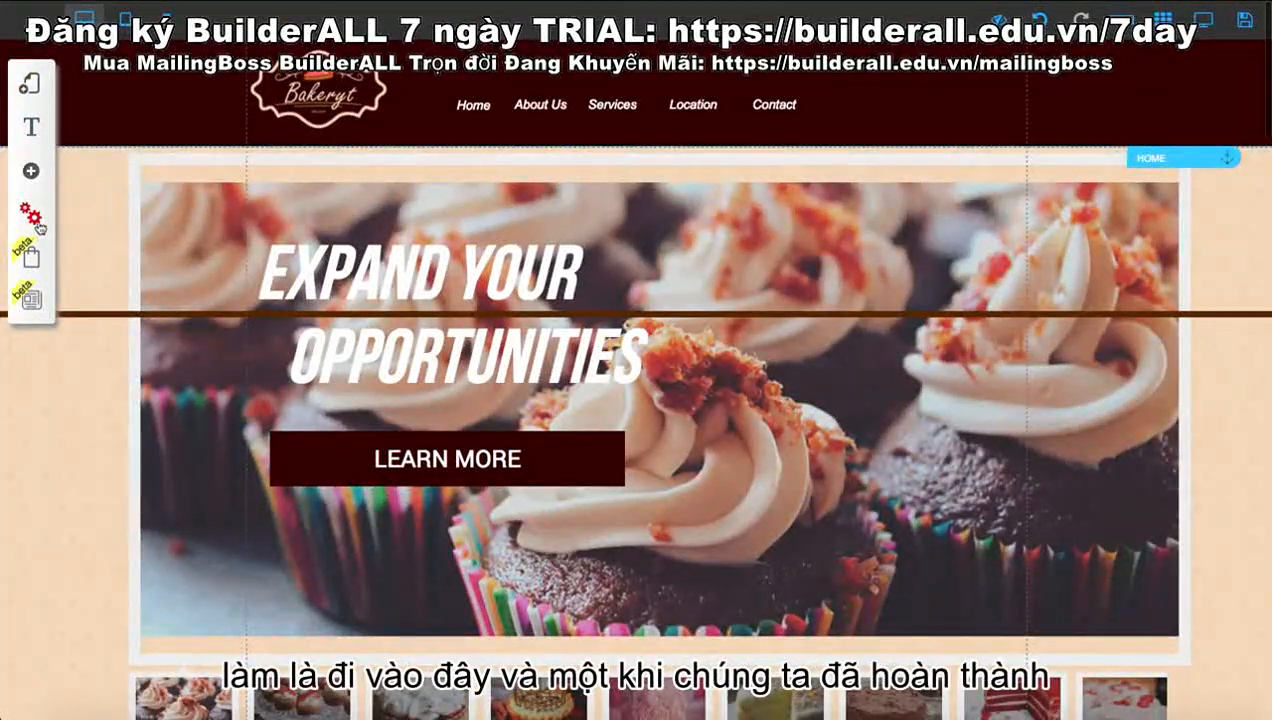
{"action": "left_click", "coordinate": [38, 228]}
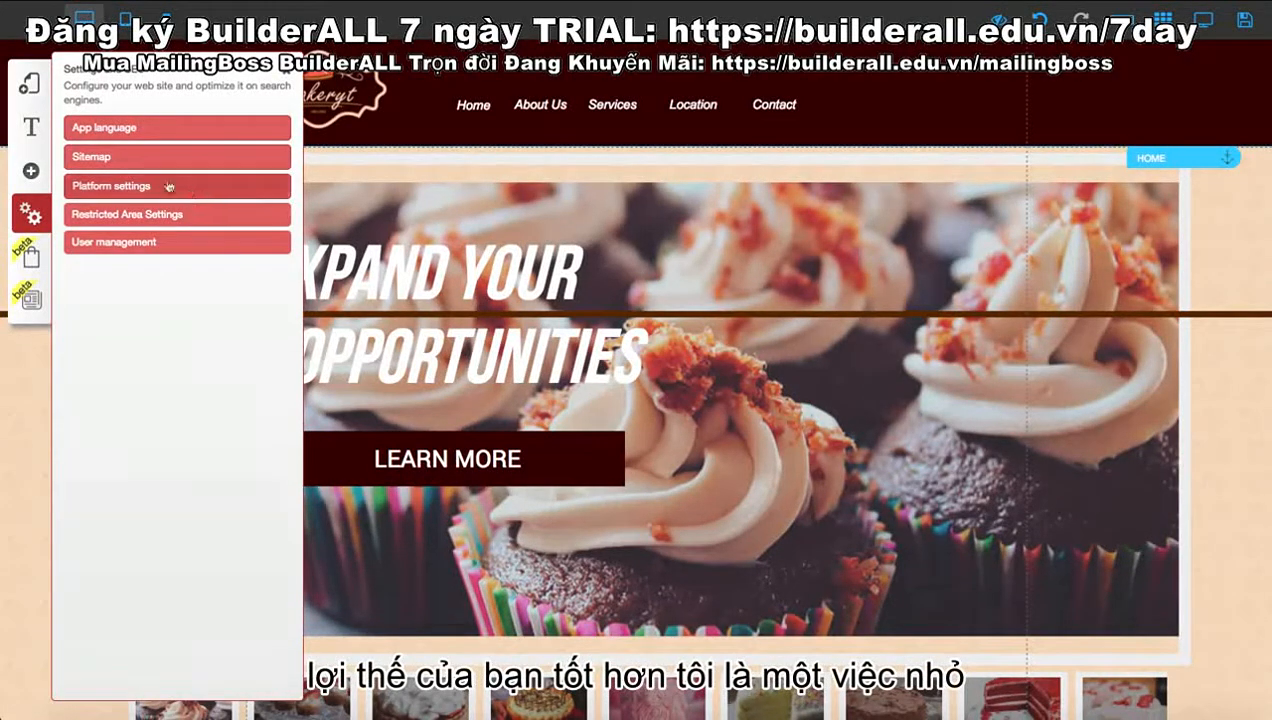
{"action": "left_click", "coordinate": [30, 84]}
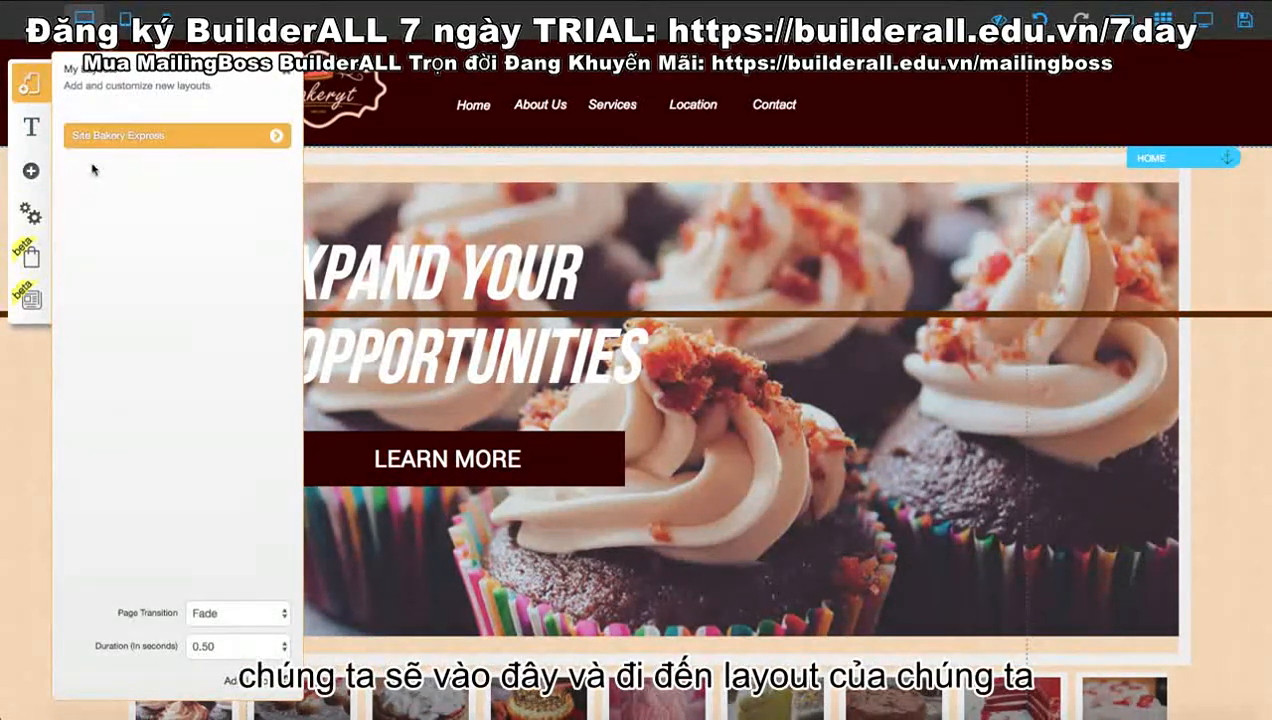
{"action": "left_click", "coordinate": [276, 135]}
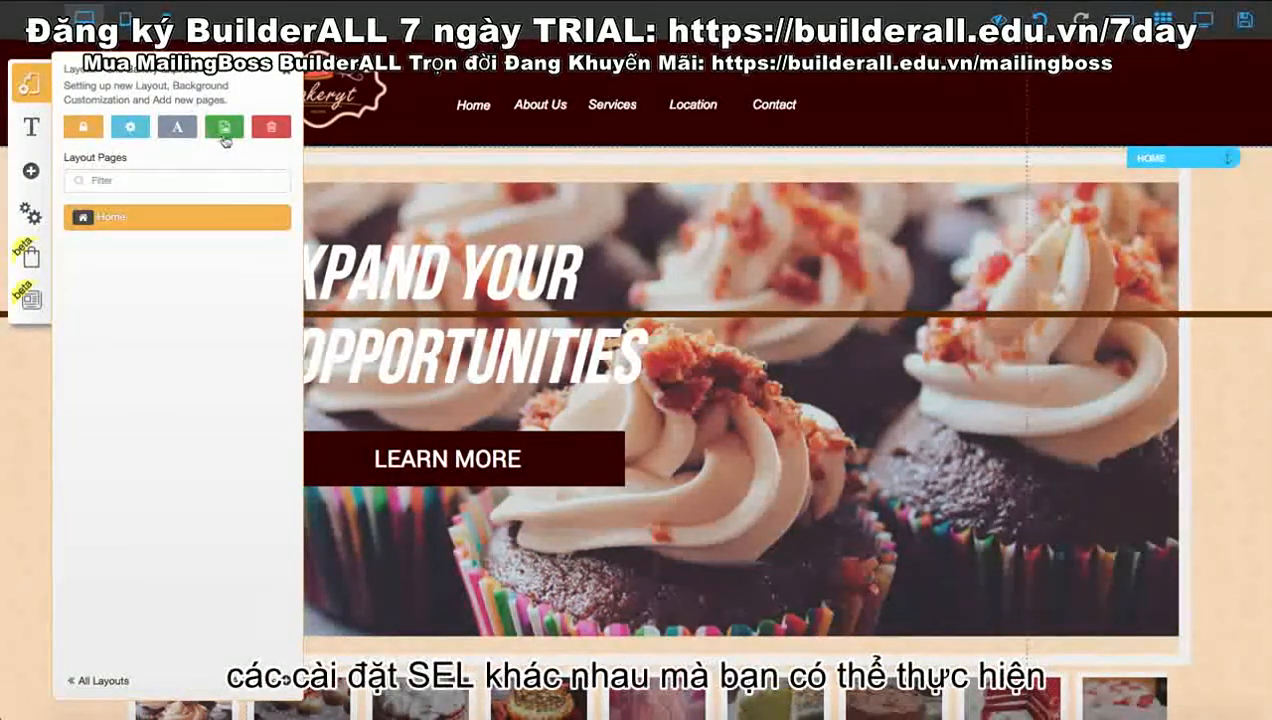
{"action": "left_click", "coordinate": [133, 130]}
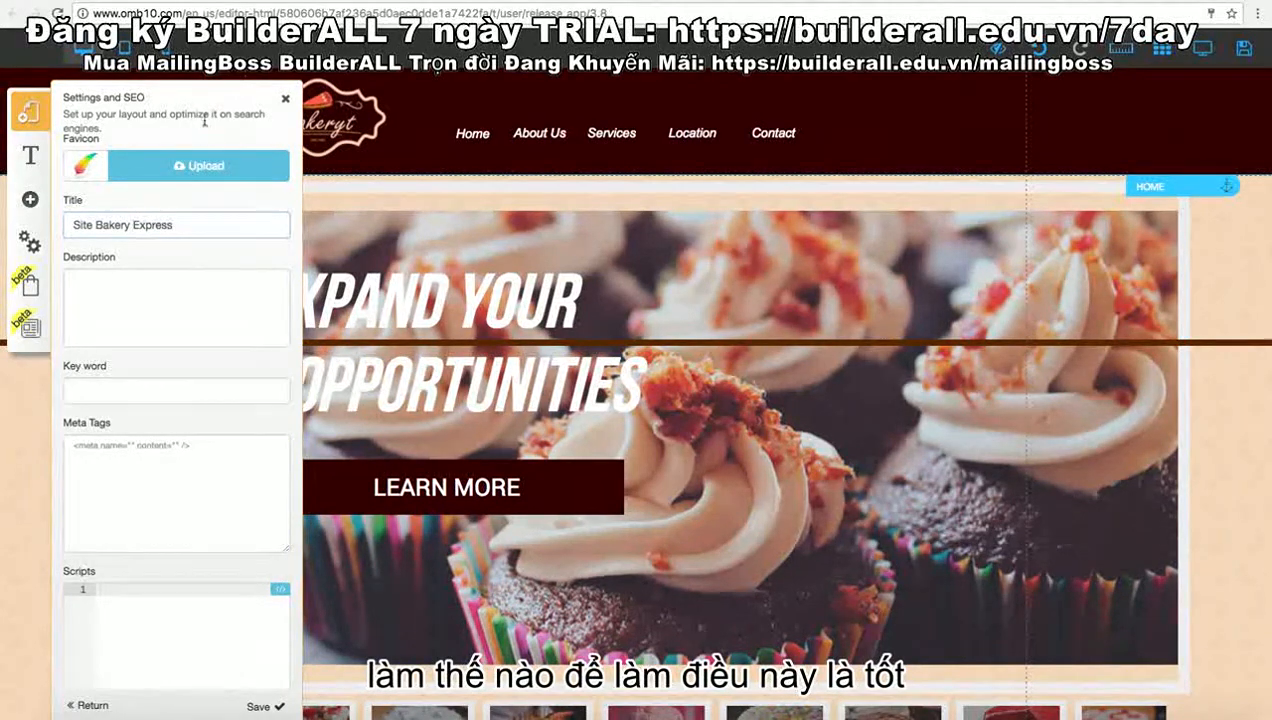
- Examine the site's Restricted Area Settings and the Platform settings for tablet and mobile modes, closing each without changes
{"action": "left_click", "coordinate": [286, 101]}
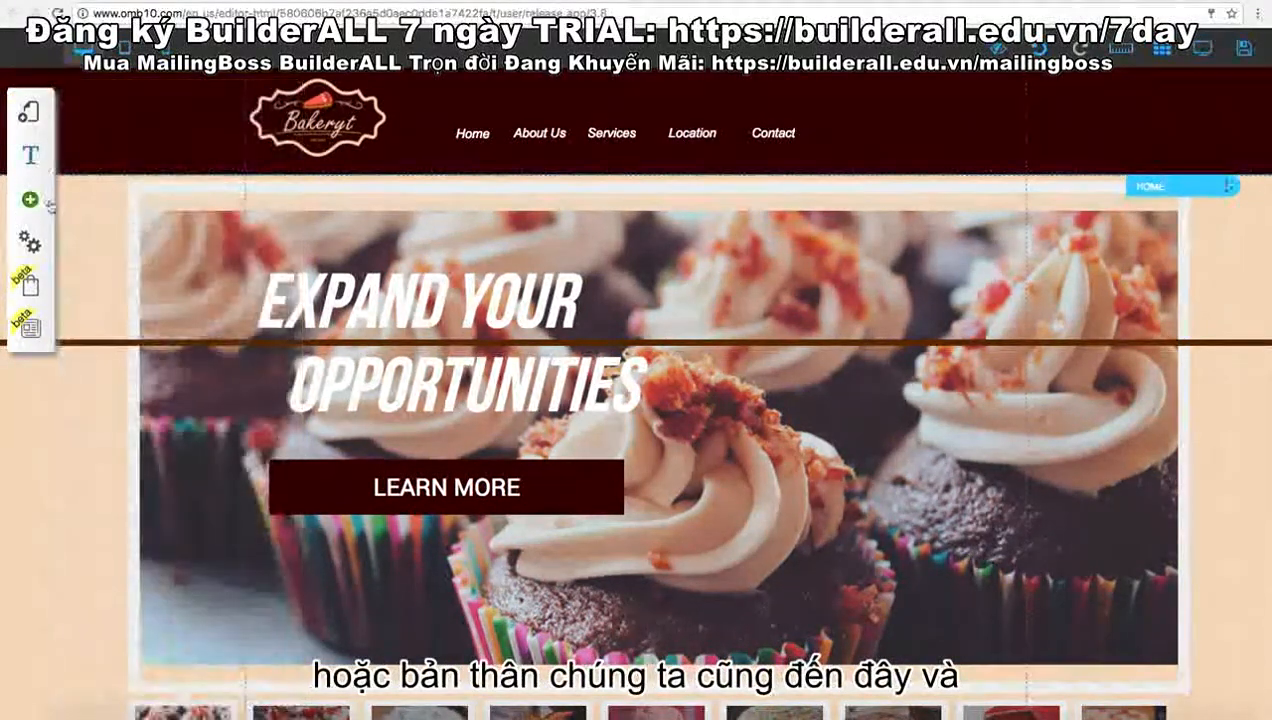
{"action": "left_click", "coordinate": [30, 242]}
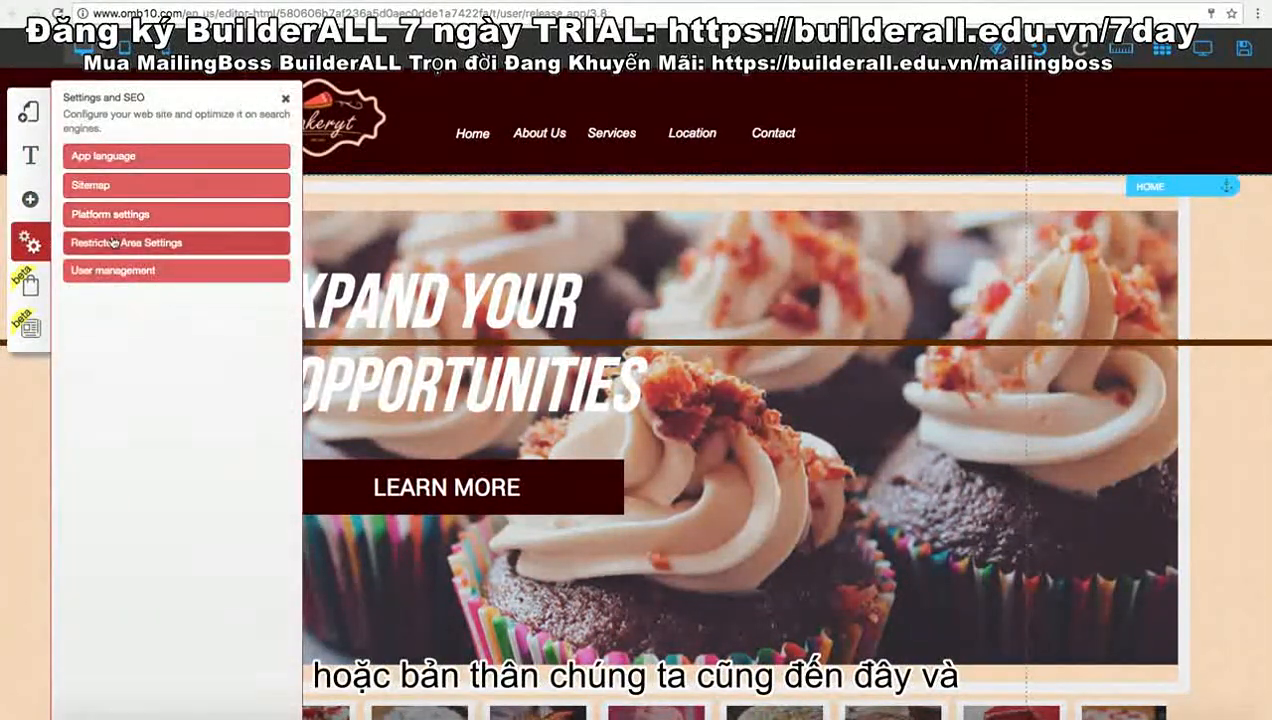
{"action": "left_click", "coordinate": [104, 242]}
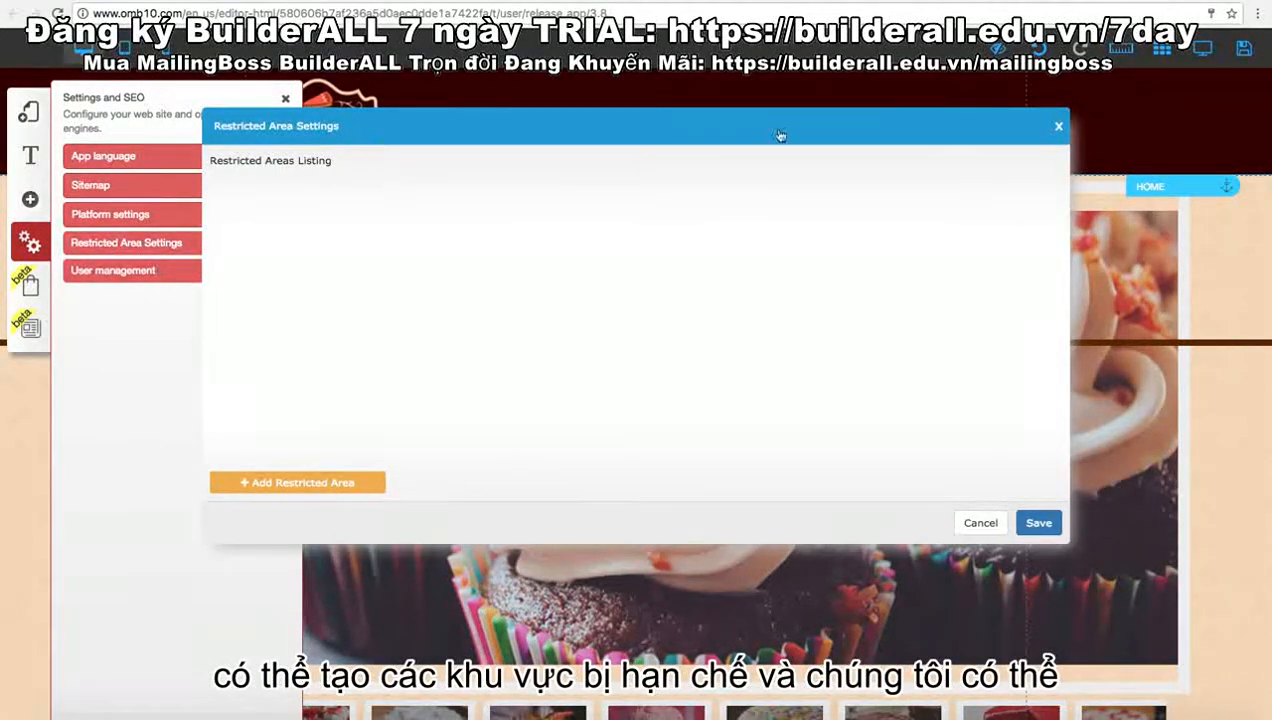
{"action": "left_click", "coordinate": [1058, 126]}
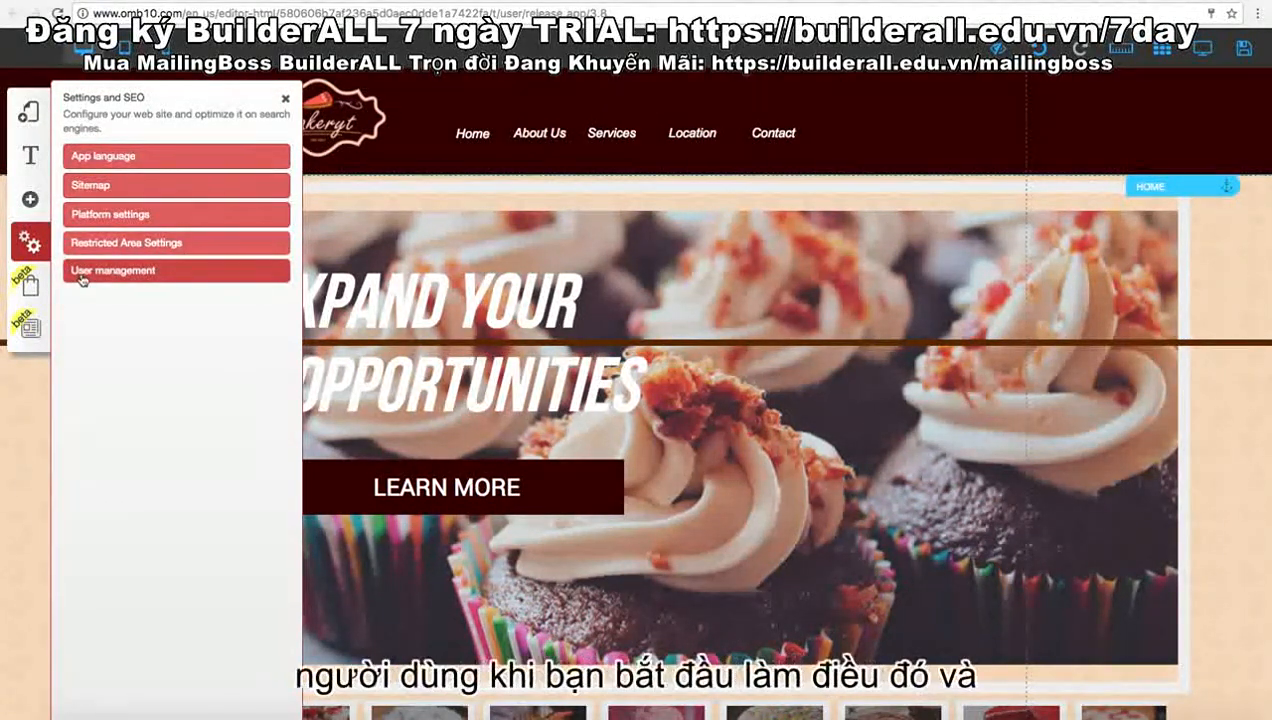
{"action": "left_click", "coordinate": [95, 214]}
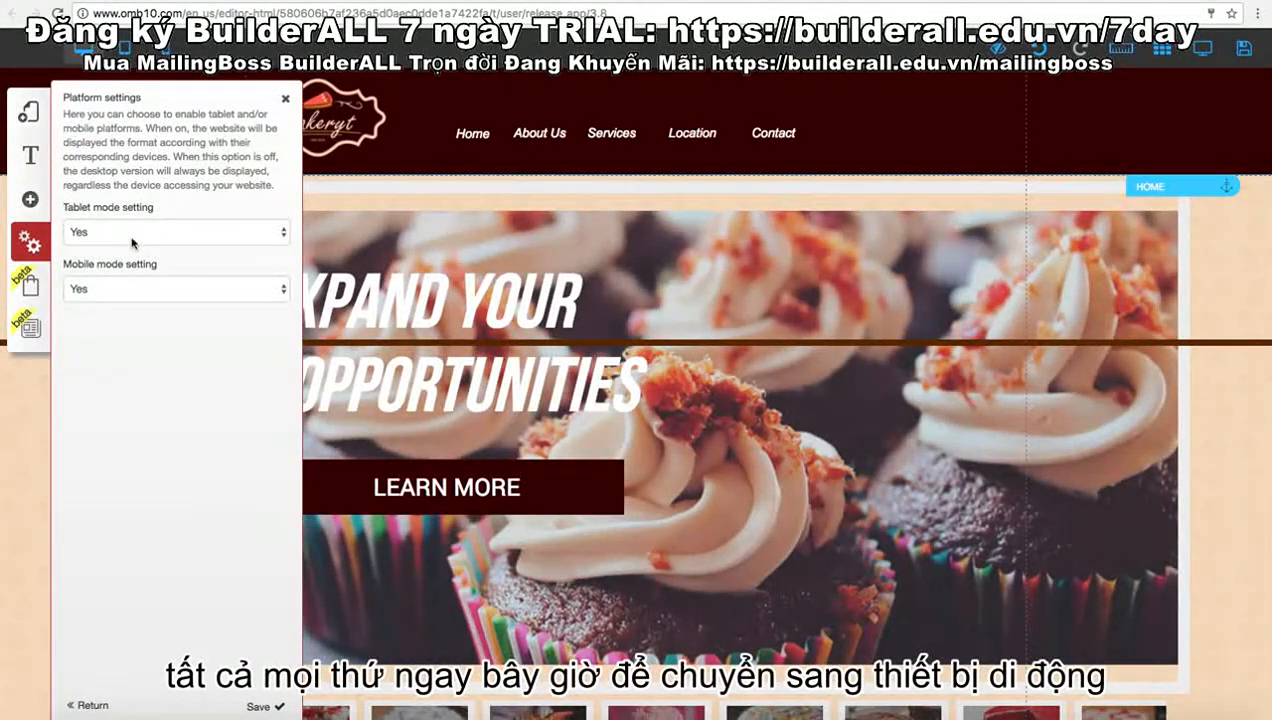
{"action": "left_click", "coordinate": [285, 99]}
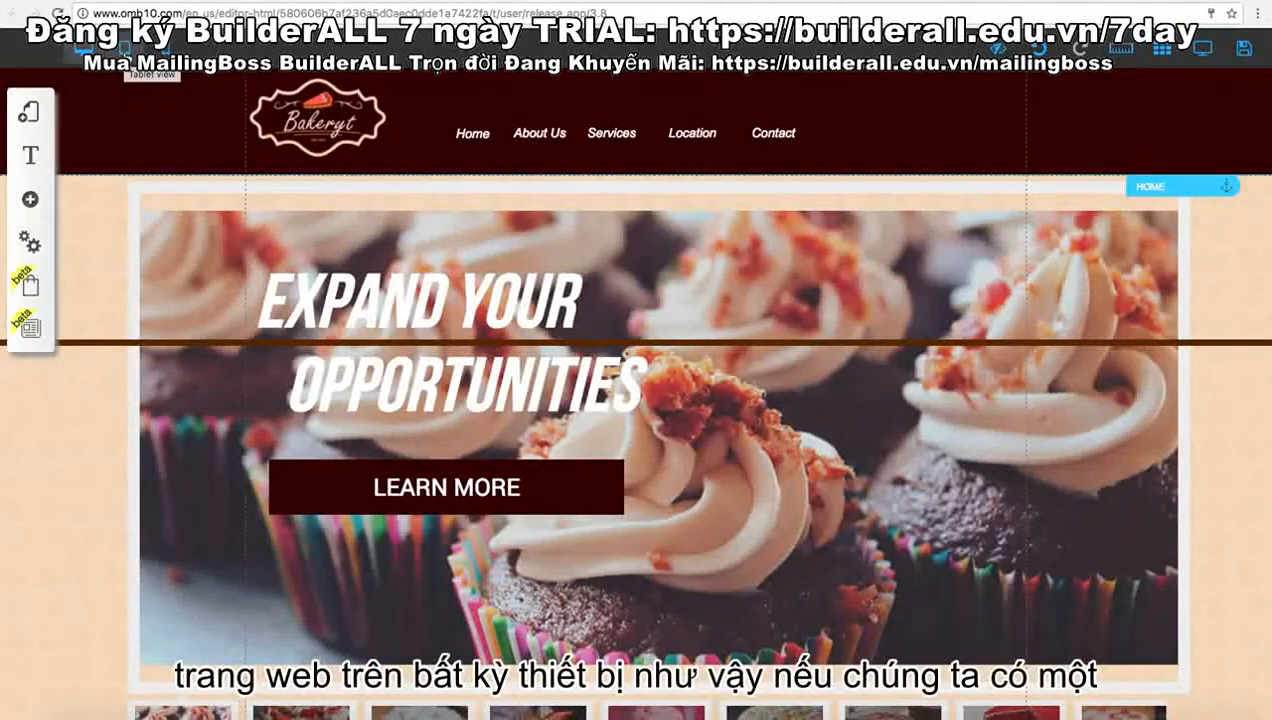
- Switch to the tablet view and examine the header banner's options
{"action": "left_click", "coordinate": [125, 50]}
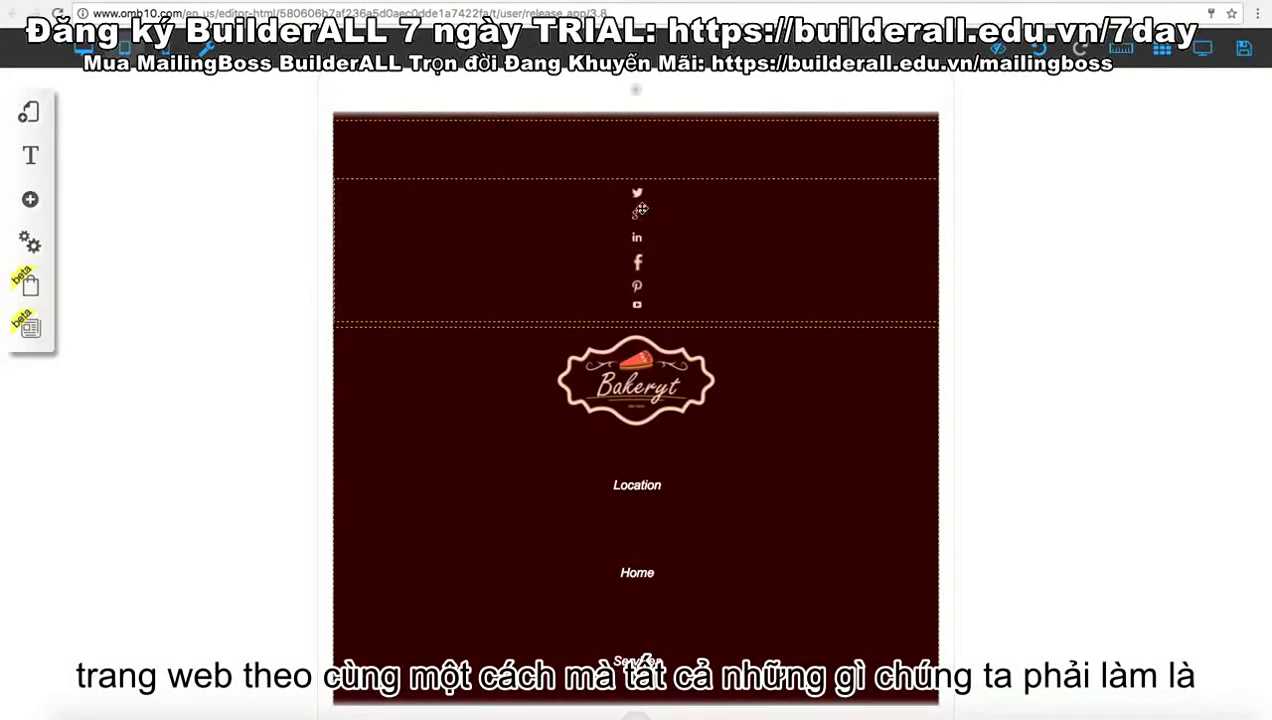
{"action": "left_click", "coordinate": [508, 240]}
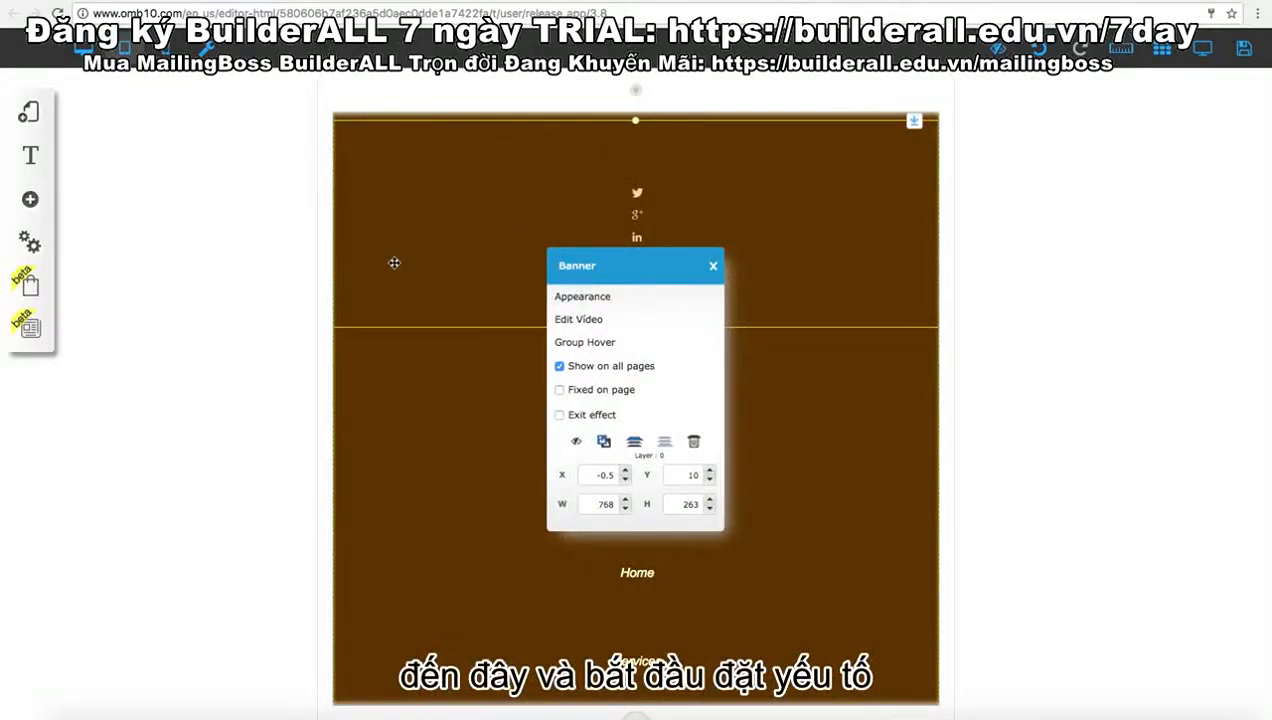
{"action": "scroll", "coordinate": [429, 372], "scroll_direction": "down", "scroll_amount": 6}
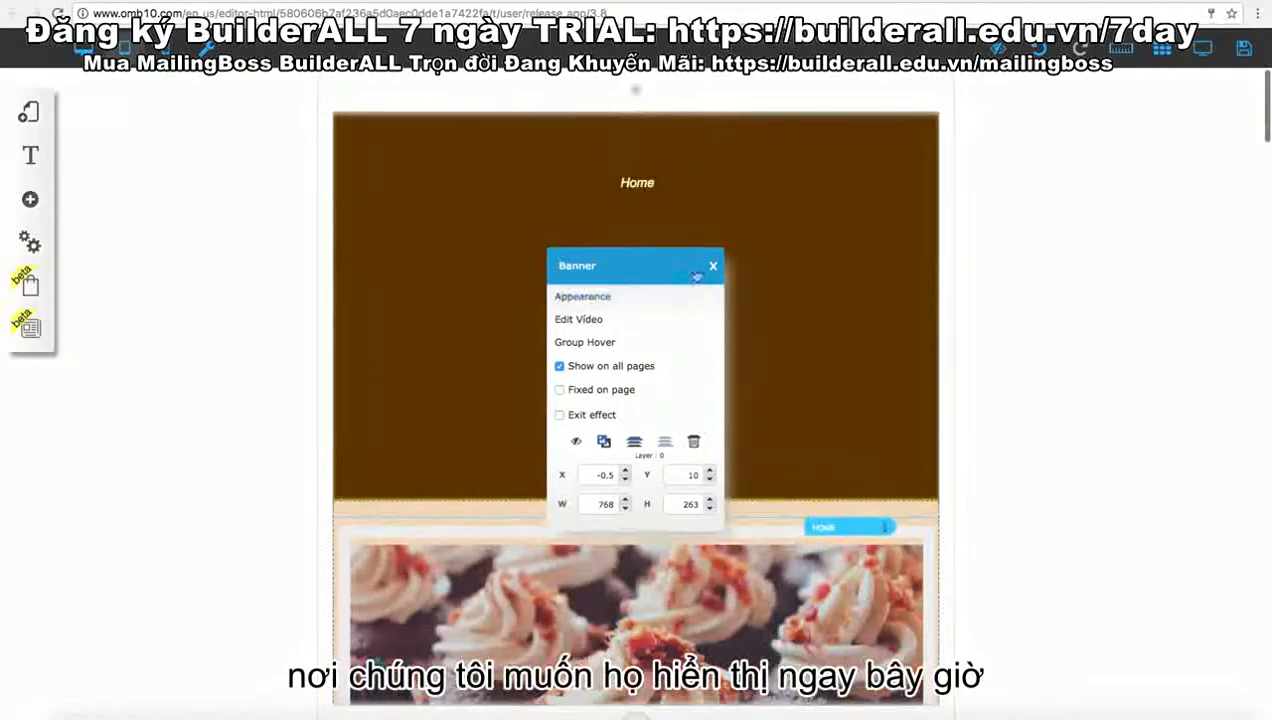
{"action": "left_click", "coordinate": [713, 267]}
- Move the cupcake gallery off the tablet page and back below the header, turning off further root-element alerts
{"action": "left_click_drag", "start_coordinate": [544, 556], "coordinate": [875, 417]}
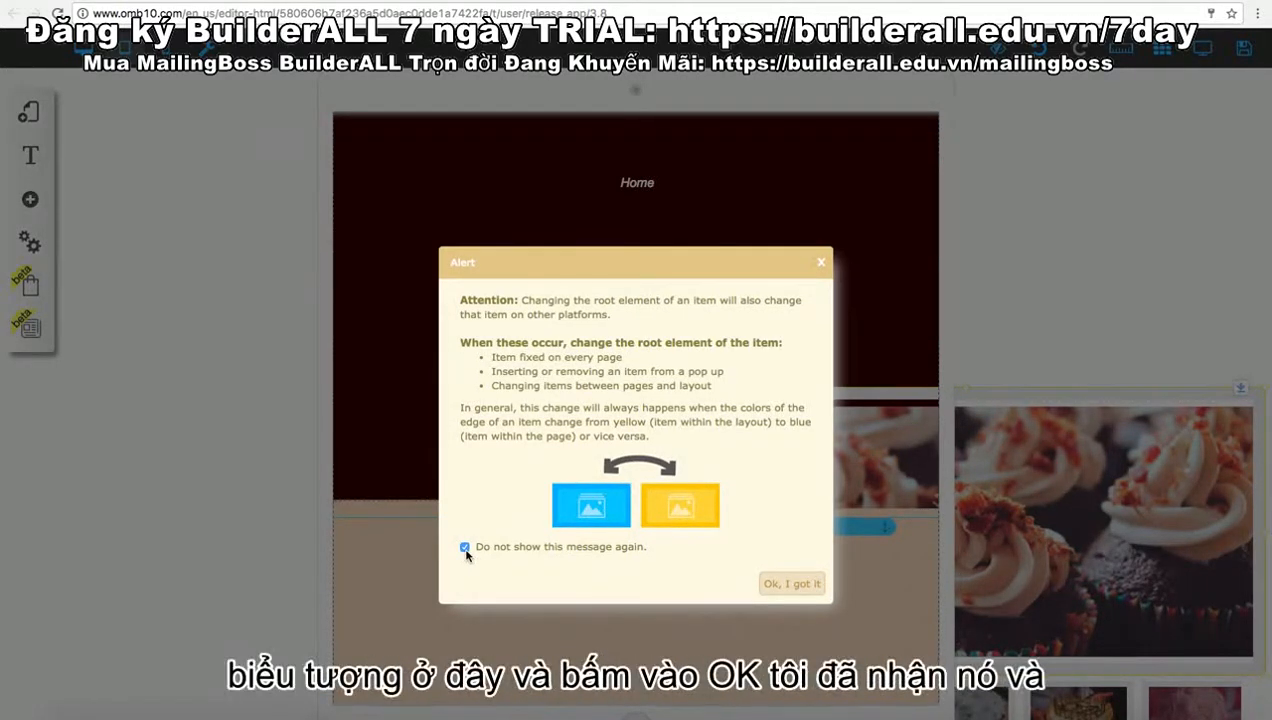
{"action": "left_click", "coordinate": [795, 584]}
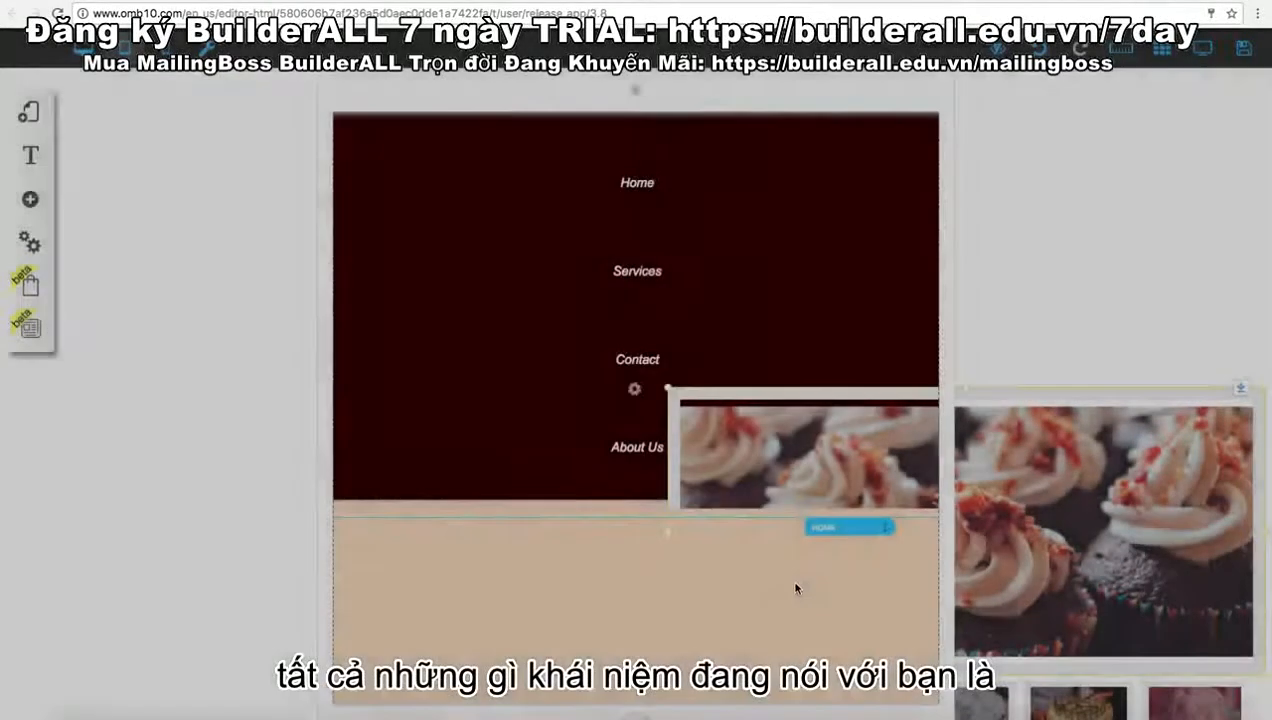
{"action": "left_click_drag", "start_coordinate": [812, 478], "coordinate": [514, 585]}
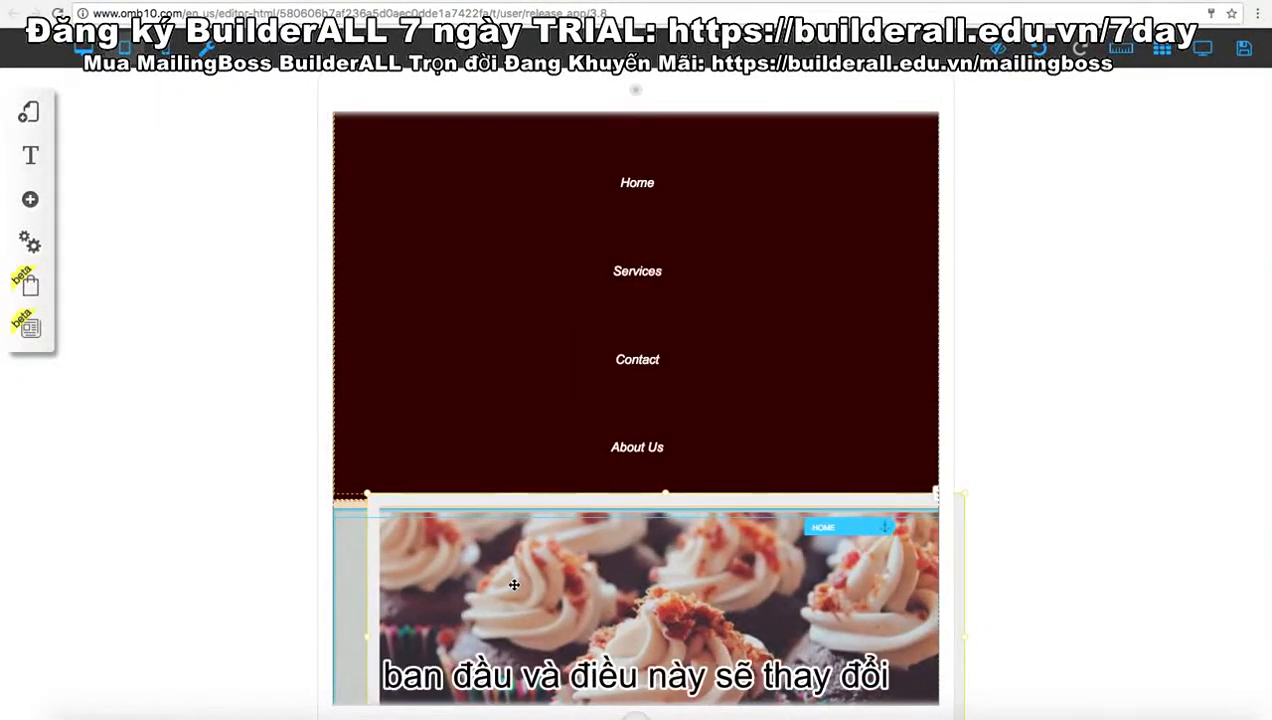
{"action": "left_click_drag", "start_coordinate": [513, 585], "coordinate": [498, 621]}
{"action": "scroll", "coordinate": [492, 605], "scroll_direction": "down", "scroll_amount": 2}
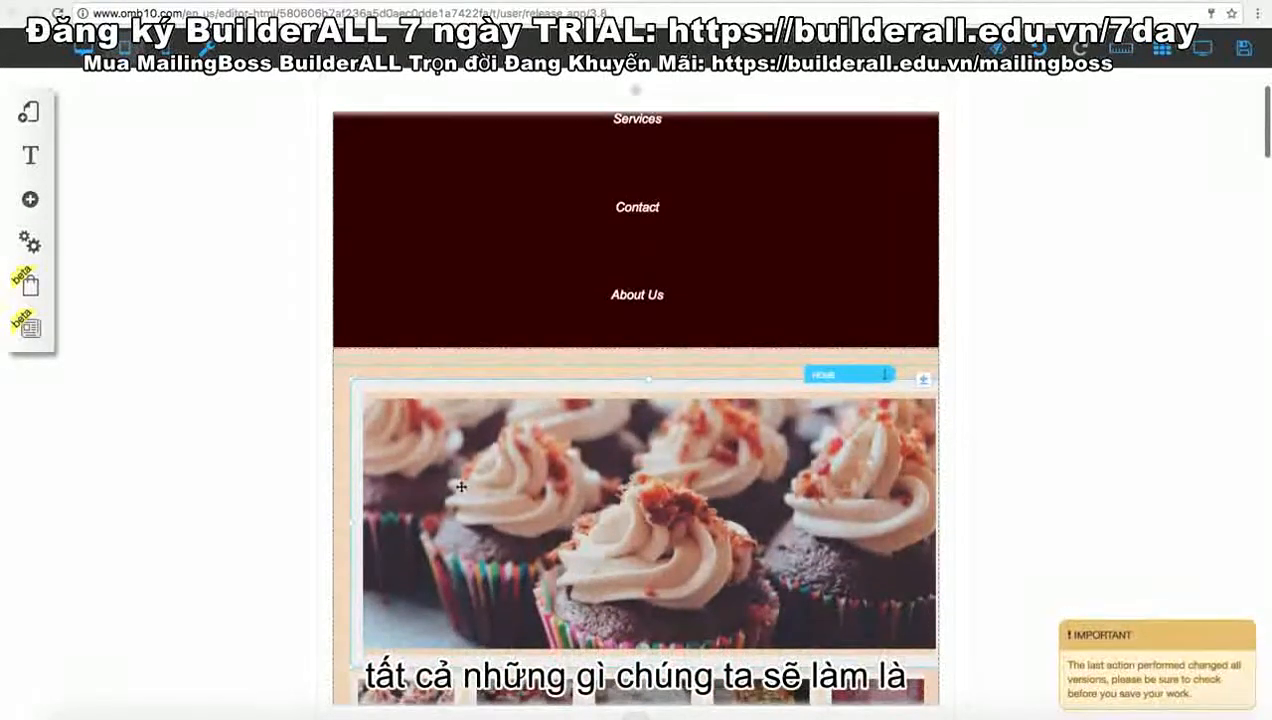
- Displace the cupcake gallery, the EXPAND YOUR OPPORTUNITIES heading and the surrounding section in the tablet layout
{"action": "scroll", "coordinate": [391, 503], "scroll_direction": "down", "scroll_amount": 2}
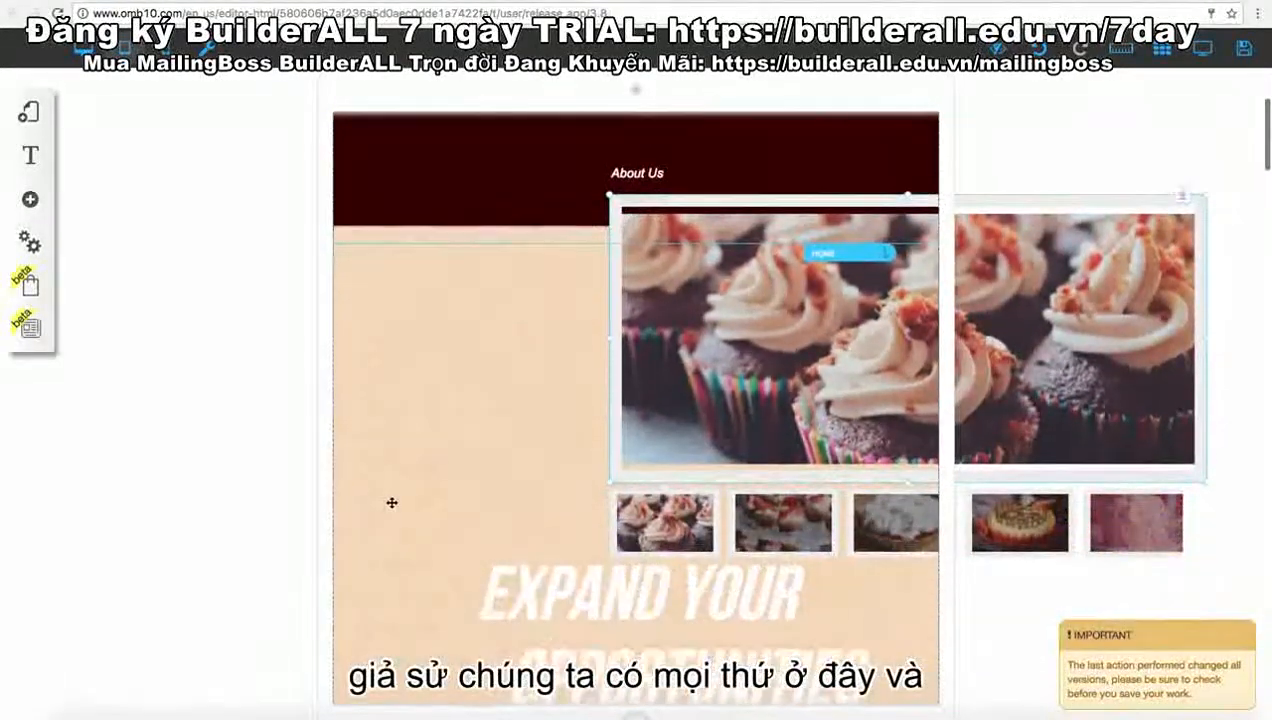
{"action": "left_click_drag", "start_coordinate": [577, 625], "coordinate": [270, 510]}
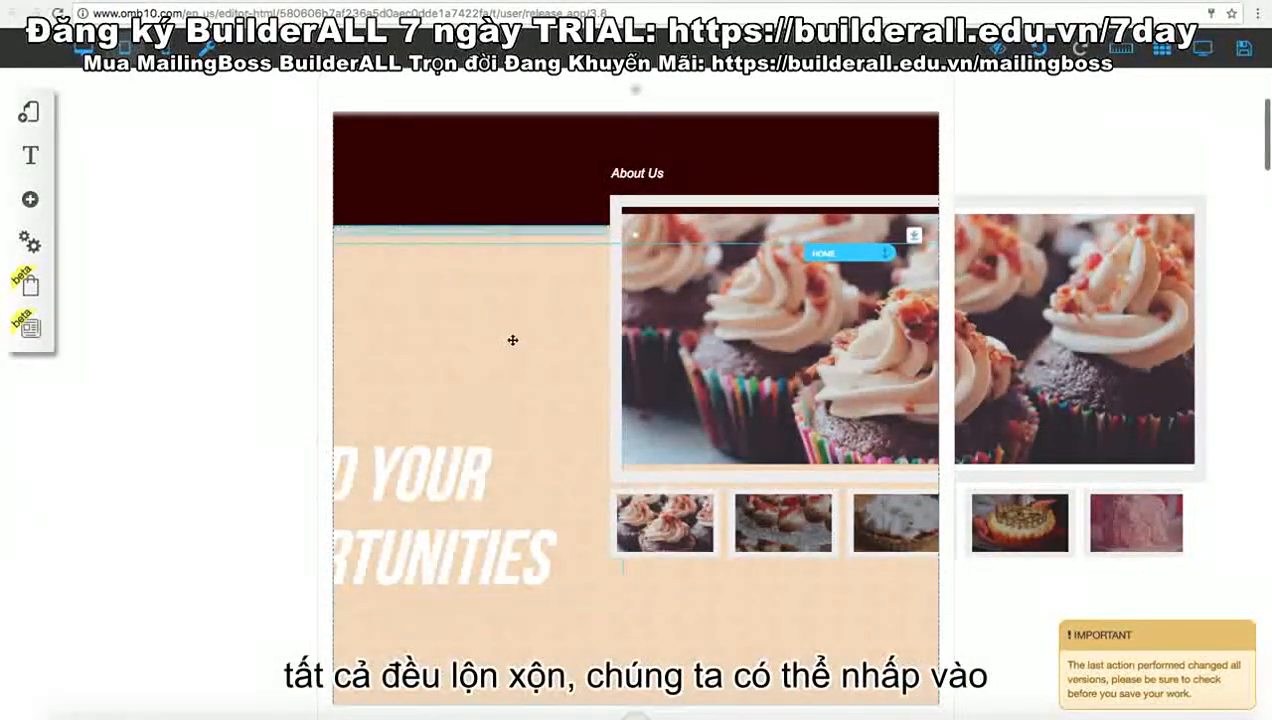
{"action": "left_click_drag", "start_coordinate": [511, 341], "coordinate": [525, 310]}
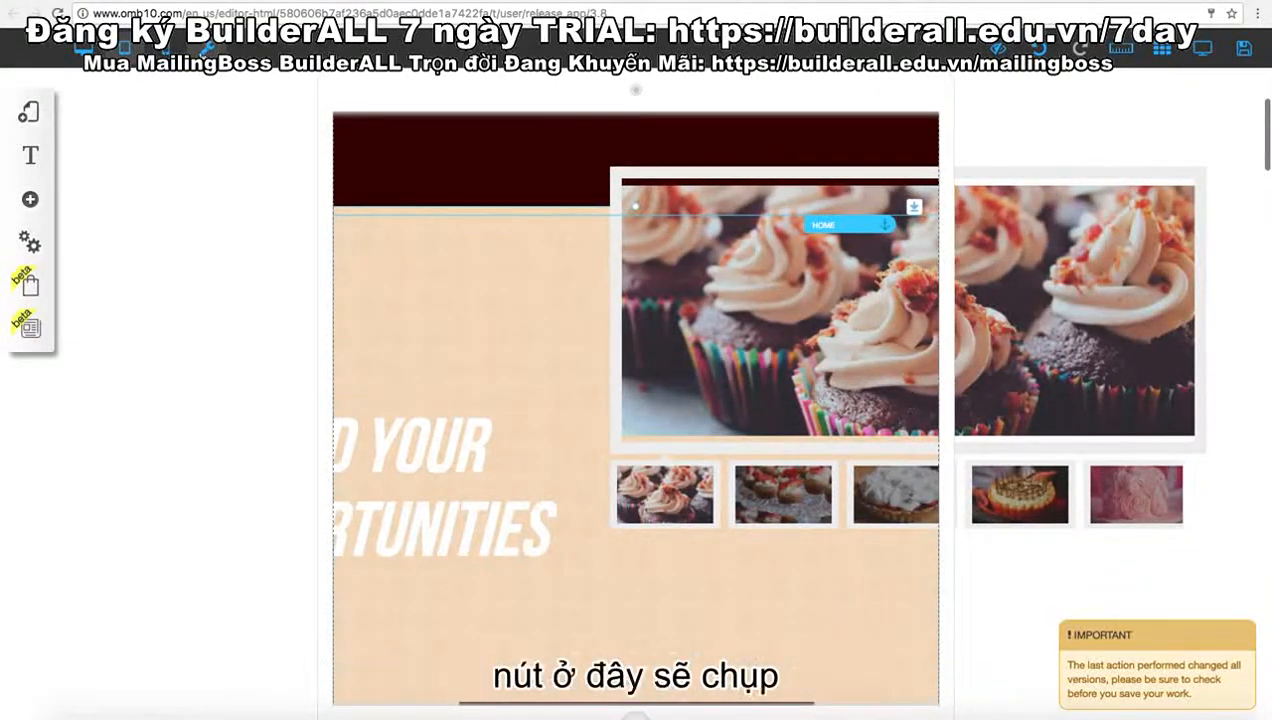
- Snap the tablet layout back to the grid and move the EXPAND YOUR OPPORTUNITIES heading below the gallery thumbnails
{"action": "left_click", "coordinate": [207, 50]}
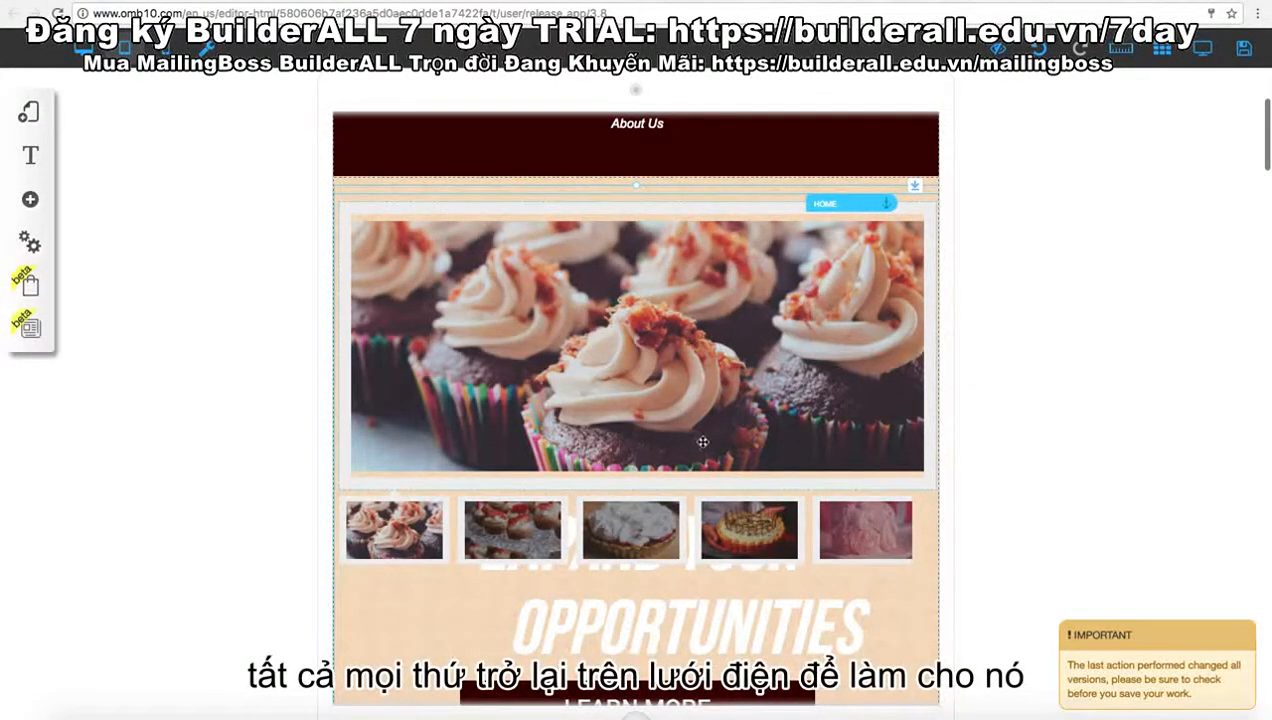
{"action": "scroll", "coordinate": [702, 441], "scroll_direction": "down", "scroll_amount": 4}
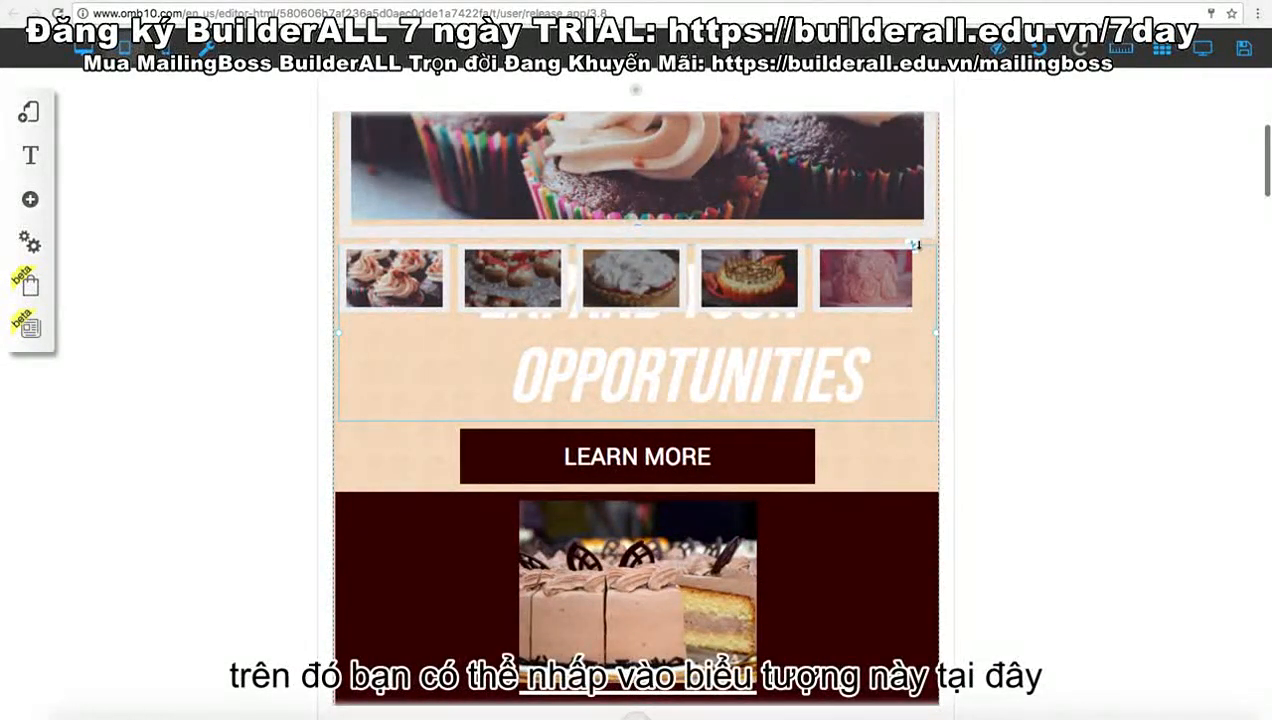
{"action": "left_click_drag", "start_coordinate": [914, 244], "coordinate": [910, 331]}
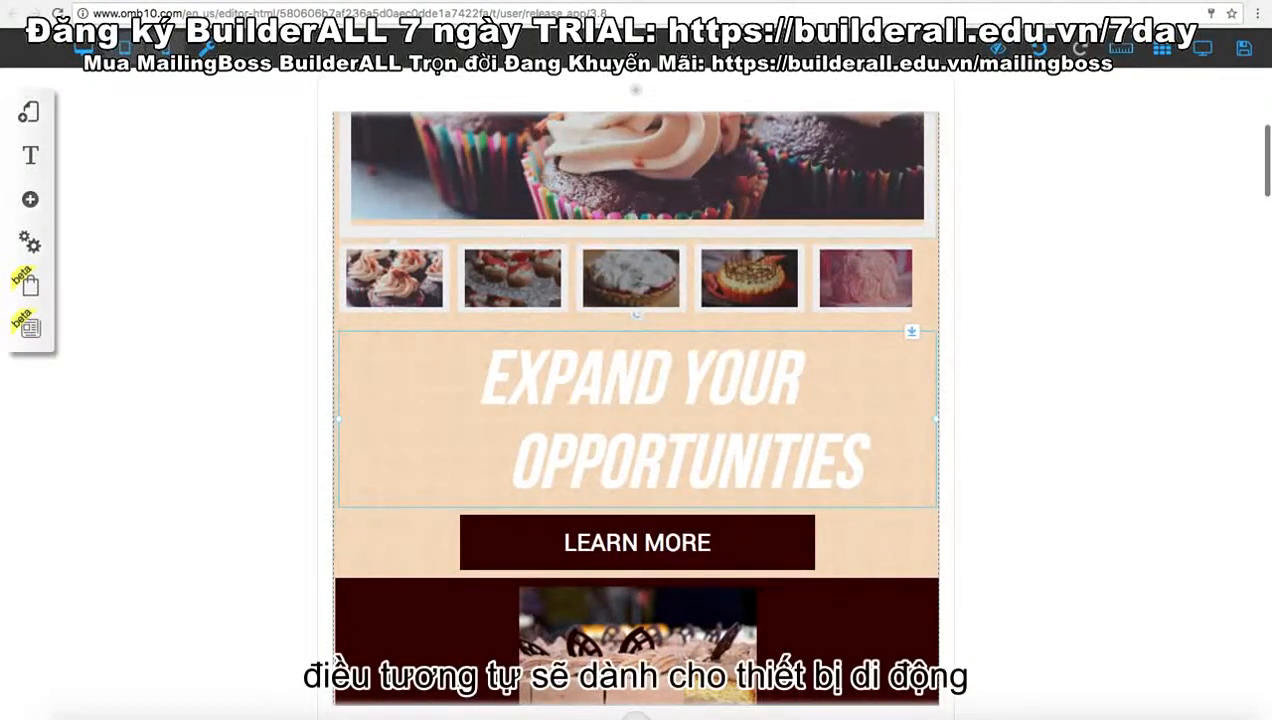
- In the mobile view, scatter the Bakeryt logo, social icons and header banner, and snap everything back to the grid
{"action": "left_click", "coordinate": [166, 48]}
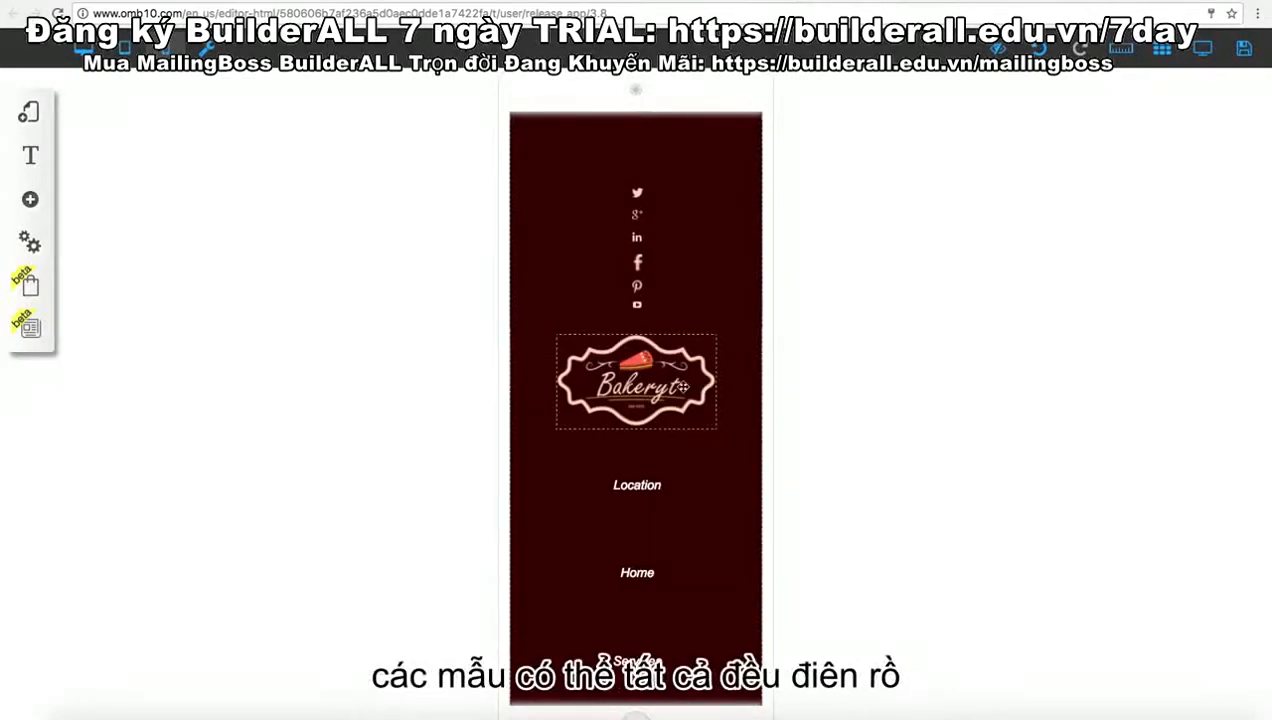
{"action": "left_click_drag", "start_coordinate": [683, 387], "coordinate": [812, 361]}
{"action": "left_click_drag", "start_coordinate": [637, 286], "coordinate": [443, 292]}
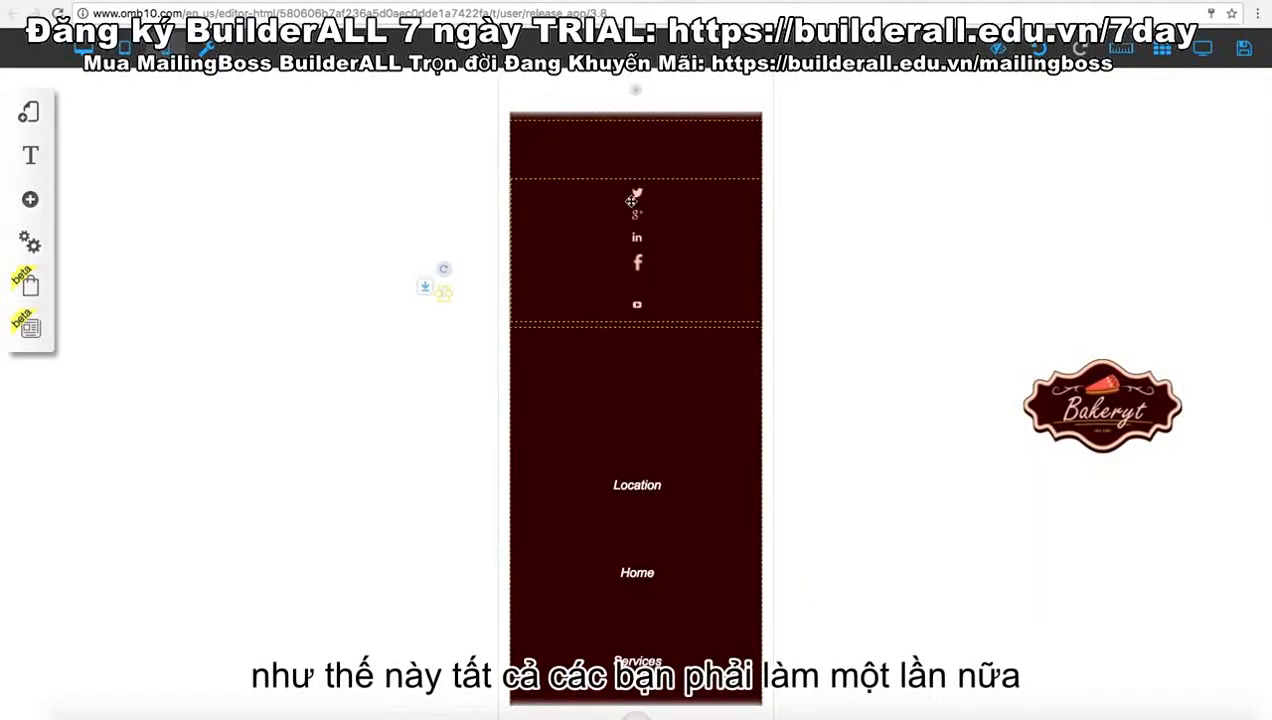
{"action": "left_click_drag", "start_coordinate": [643, 202], "coordinate": [967, 264]}
{"action": "left_click_drag", "start_coordinate": [676, 285], "coordinate": [592, 535]}
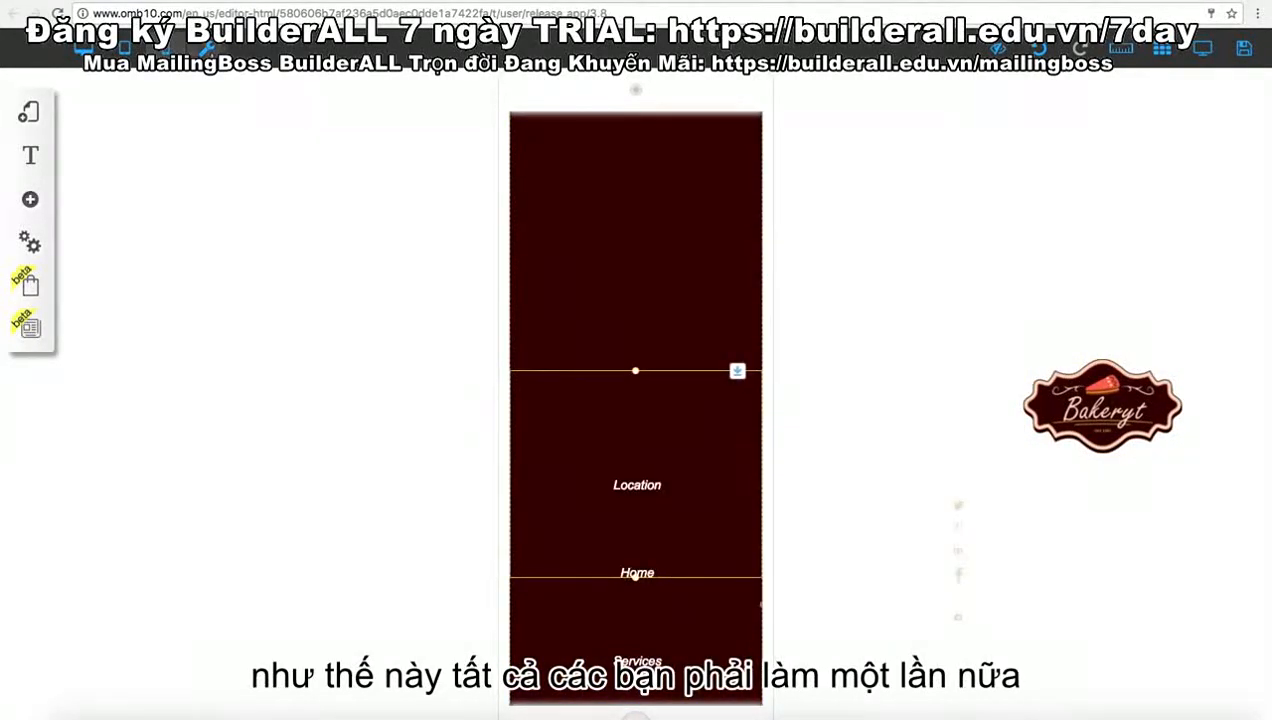
{"action": "left_click", "coordinate": [207, 49]}
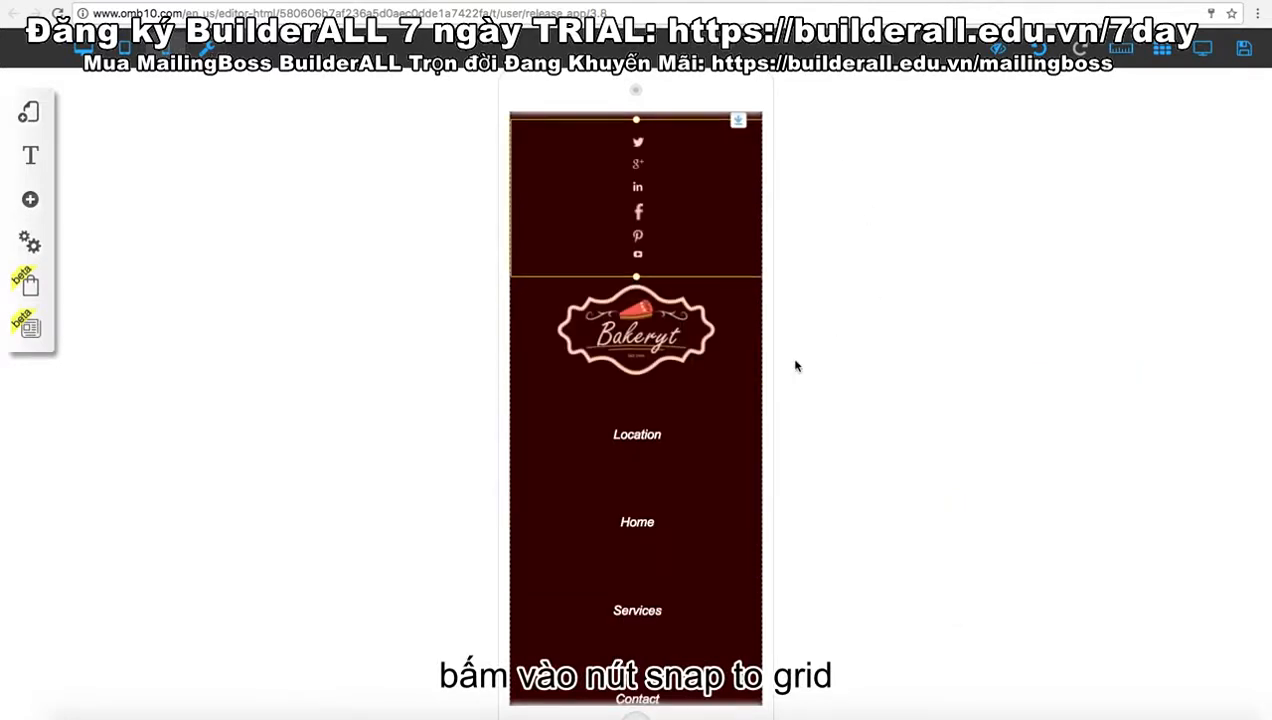
- Move the EXPAND YOUR OPPORTUNITIES heading below the gallery thumbnails in the mobile layout
{"action": "scroll", "coordinate": [797, 365], "scroll_direction": "down", "scroll_amount": 1}
{"action": "scroll", "coordinate": [701, 410], "scroll_direction": "down", "scroll_amount": 5}
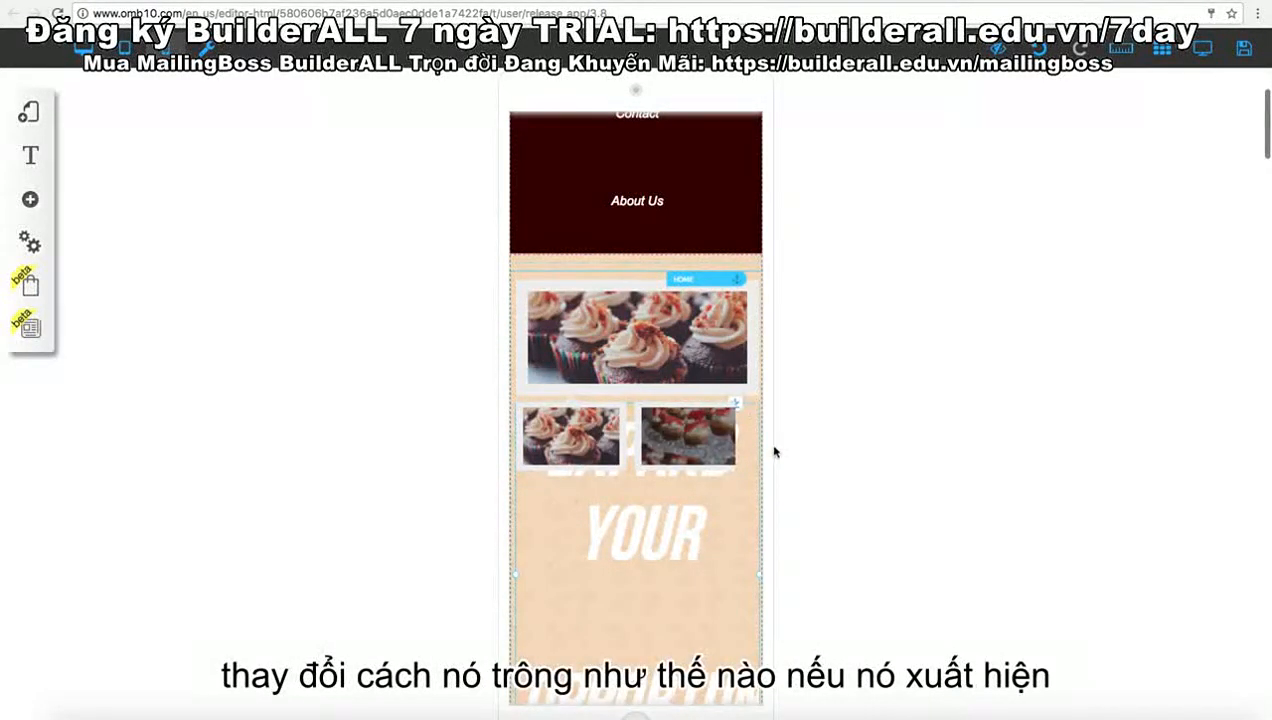
{"action": "scroll", "coordinate": [642, 485], "scroll_direction": "down", "scroll_amount": 2}
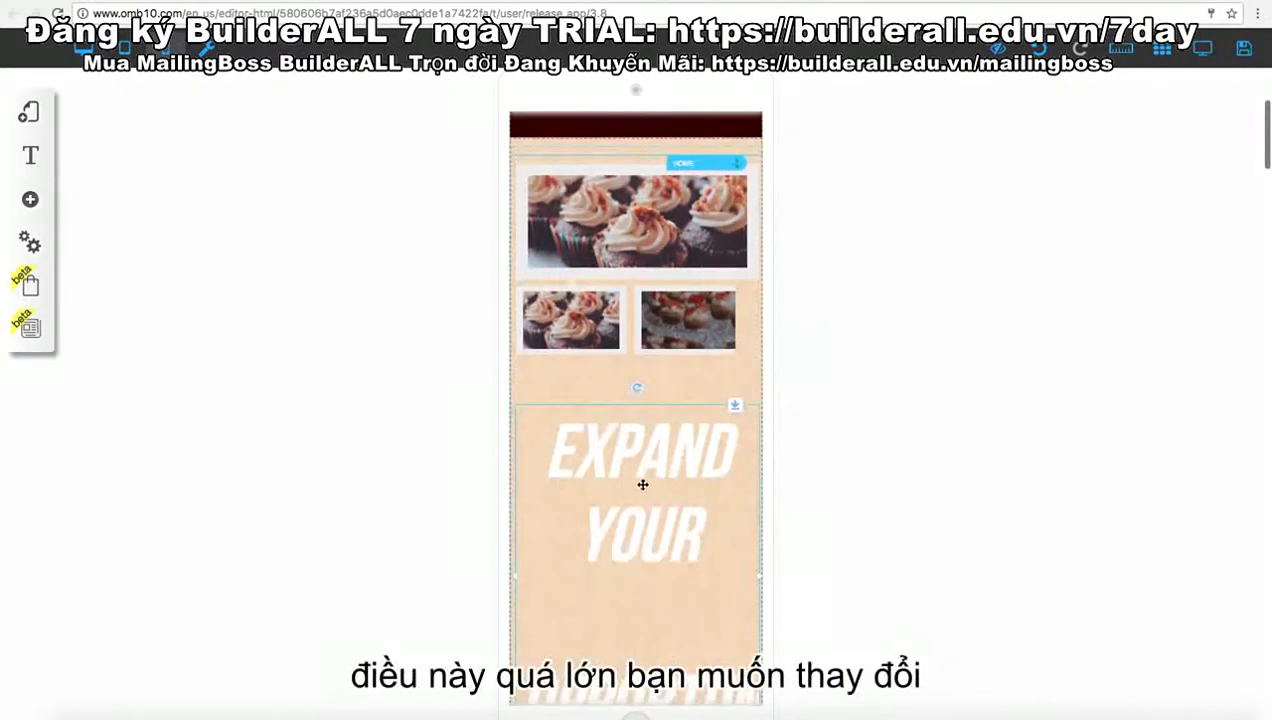
- Set the mobile heading's font size to 70px and line spacing to 105px, and view its color choices without picking one
{"action": "left_click", "coordinate": [633, 418]}
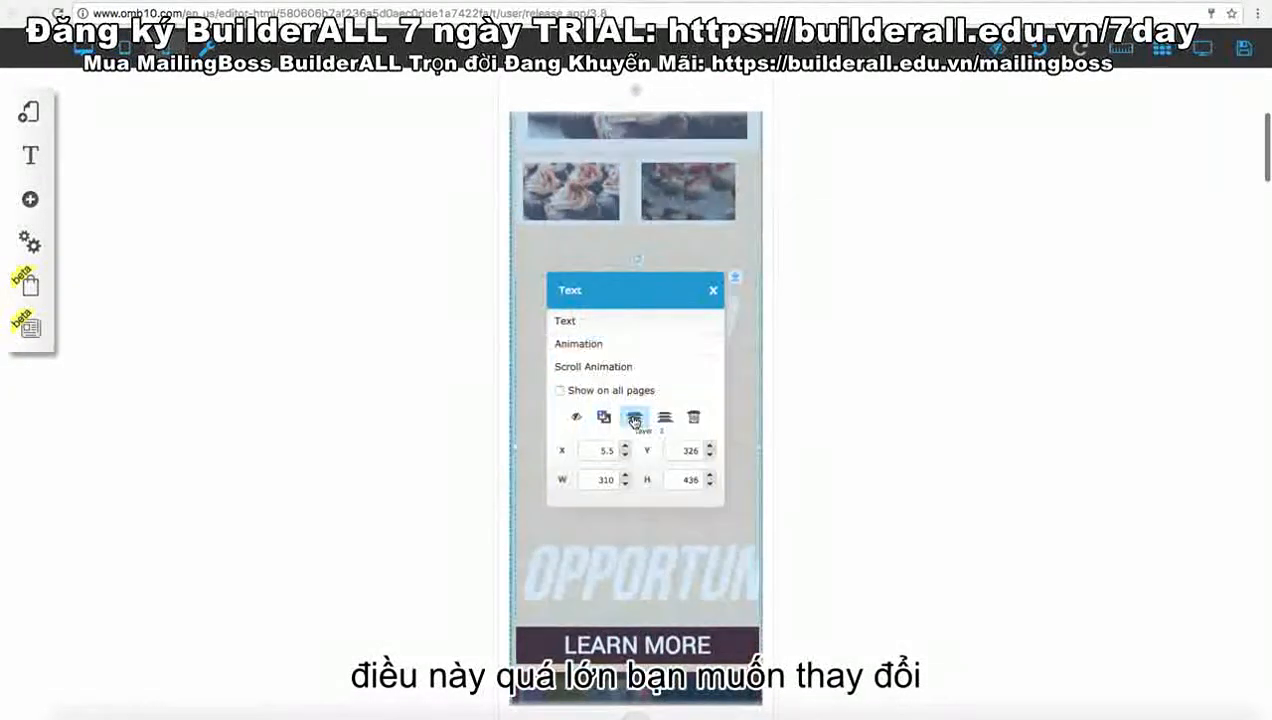
{"action": "left_click", "coordinate": [584, 327]}
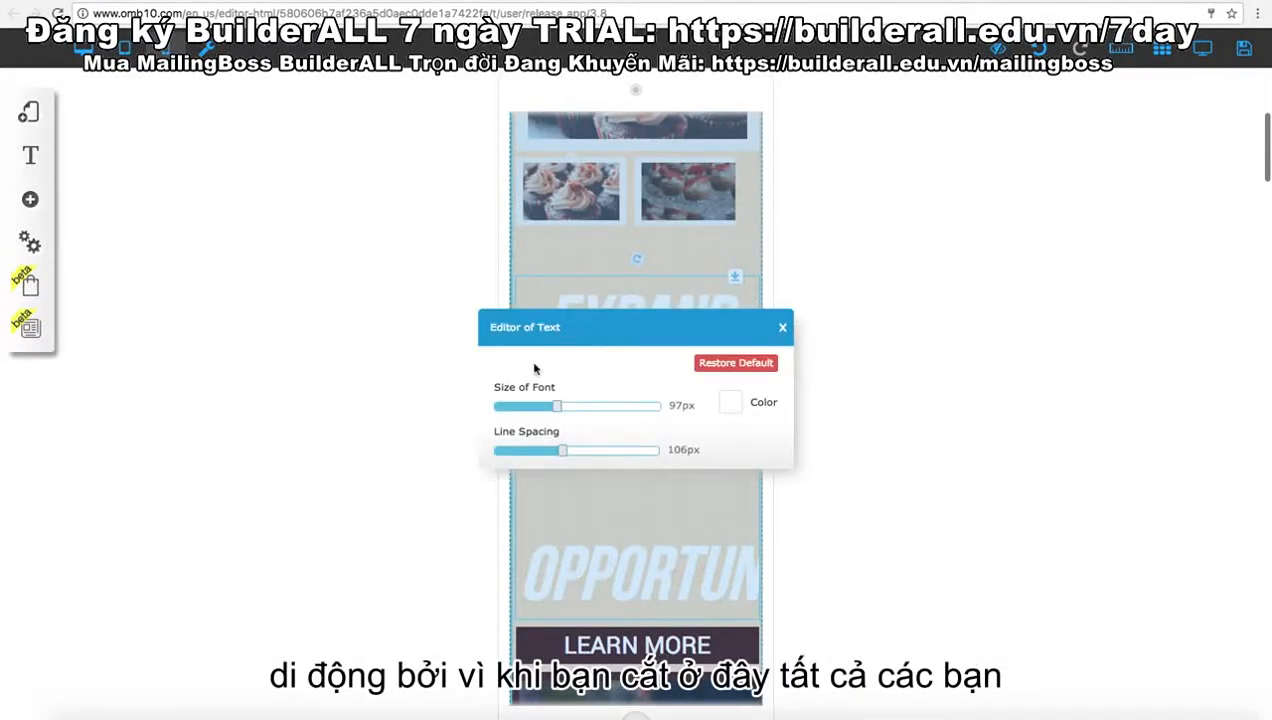
{"action": "left_click_drag", "start_coordinate": [556, 410], "coordinate": [561, 453]}
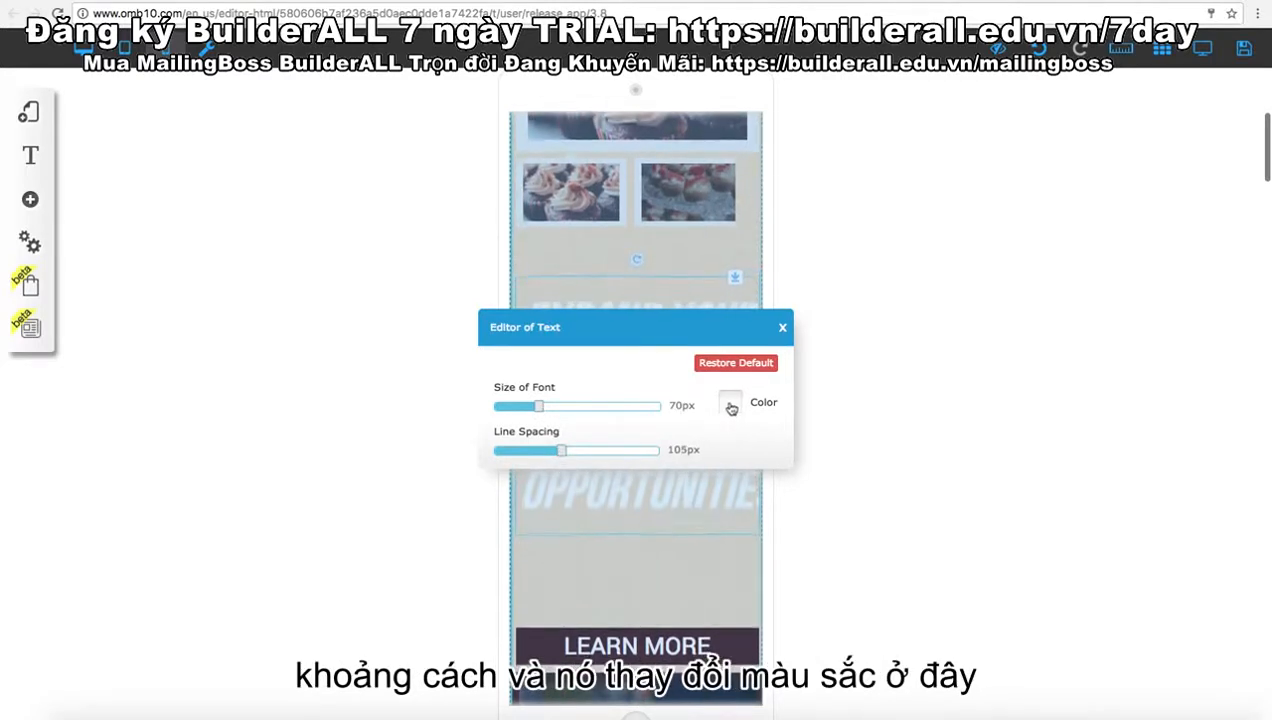
{"action": "left_click", "coordinate": [730, 403]}
{"action": "left_click", "coordinate": [781, 330]}
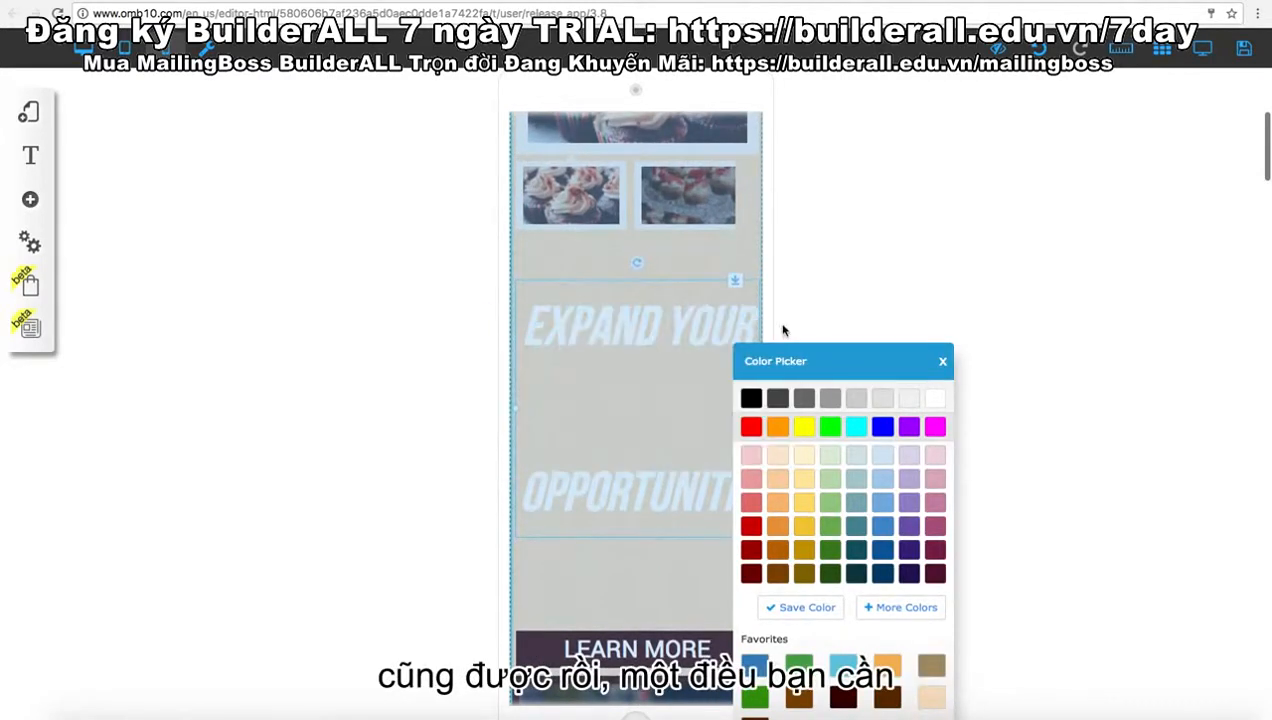
{"action": "left_click", "coordinate": [943, 362]}
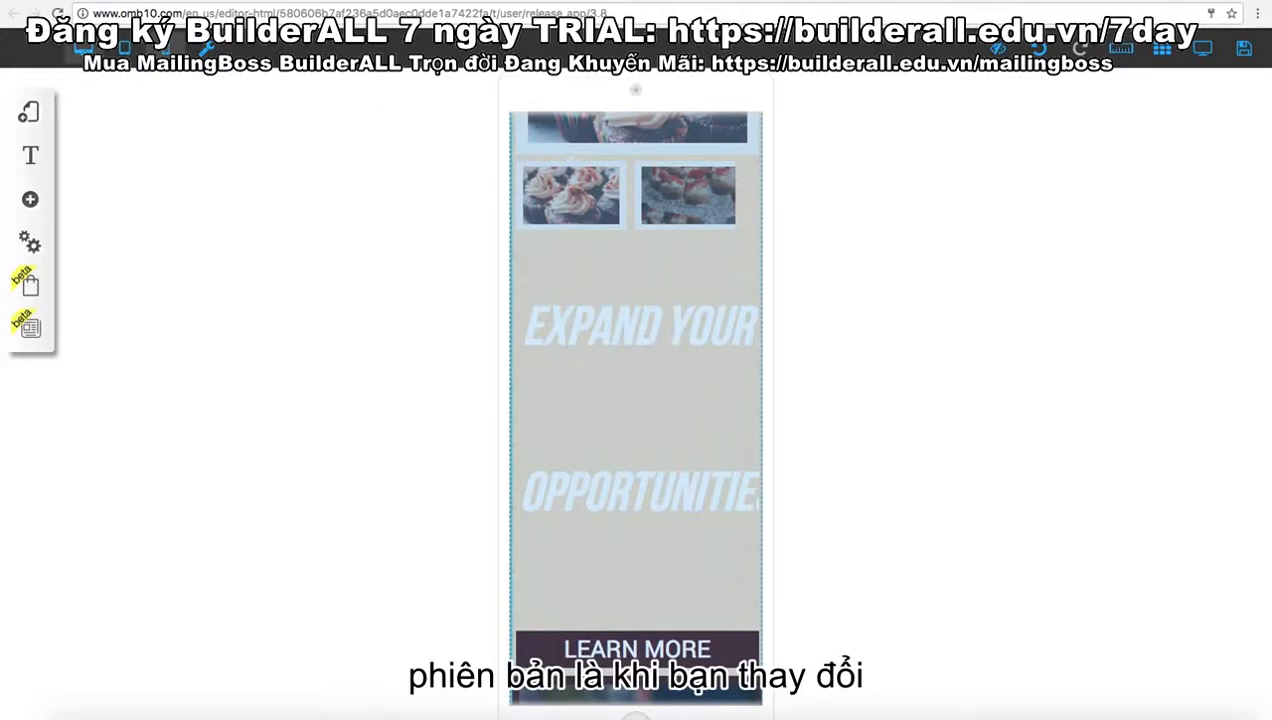
- Hide the Bakeryt logo in the tablet version only and return to the desktop view to compare
{"action": "left_click", "coordinate": [85, 49]}
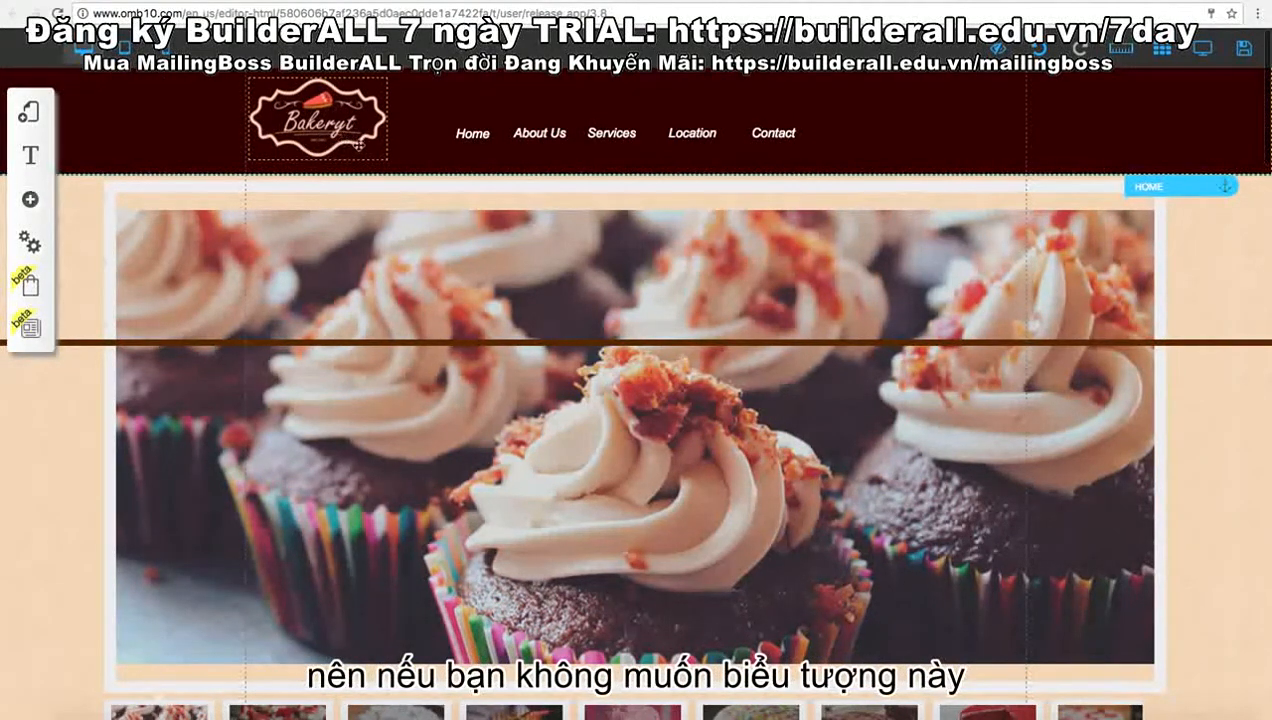
{"action": "left_click", "coordinate": [635, 389]}
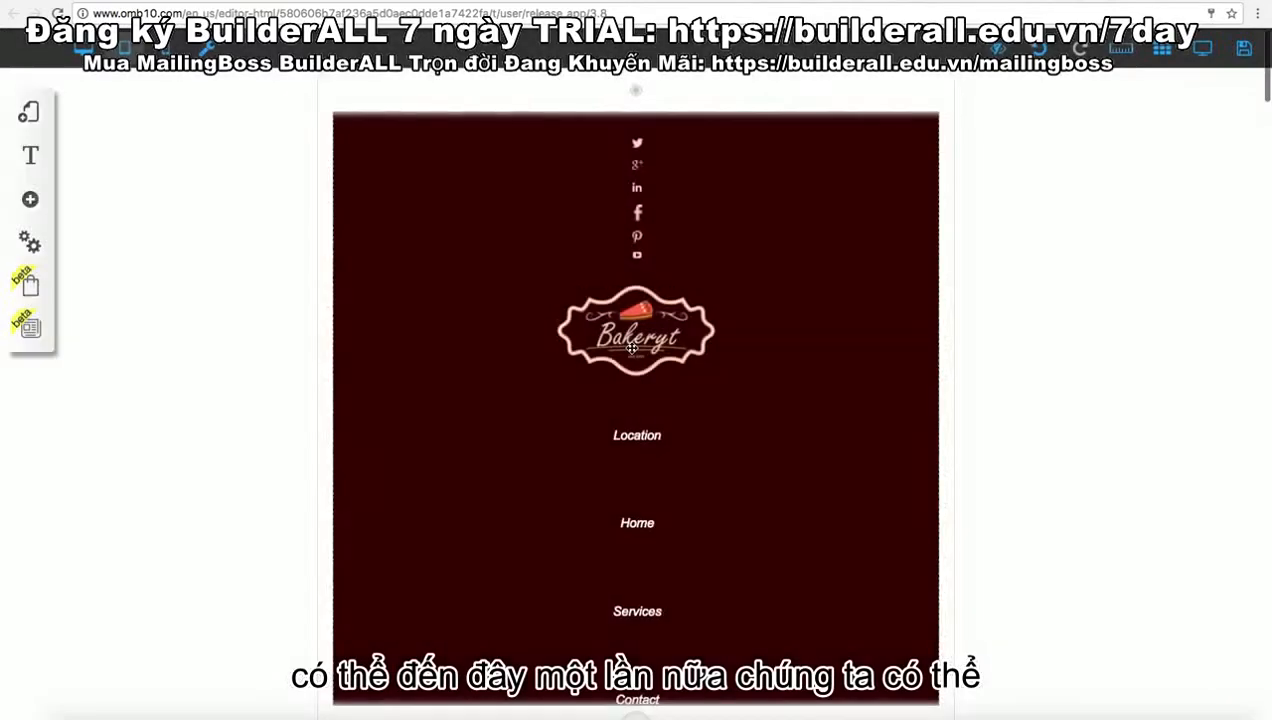
{"action": "left_click", "coordinate": [632, 340]}
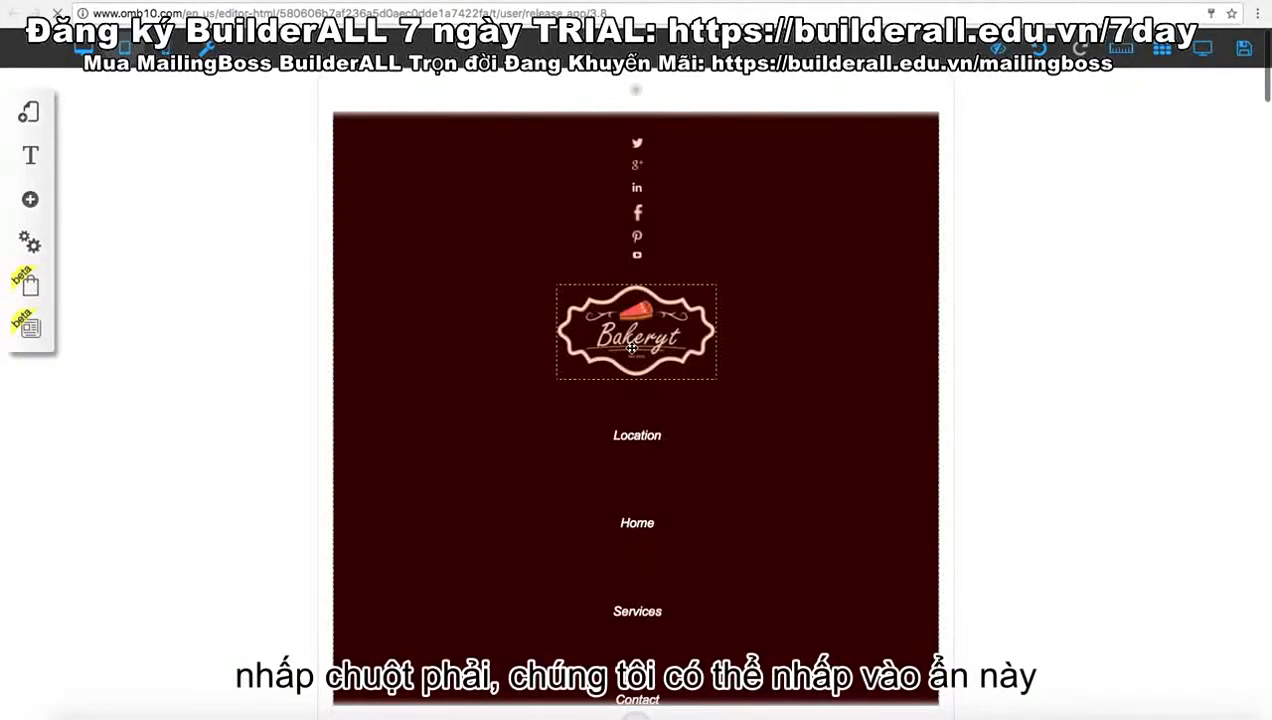
{"action": "left_click", "coordinate": [575, 485]}
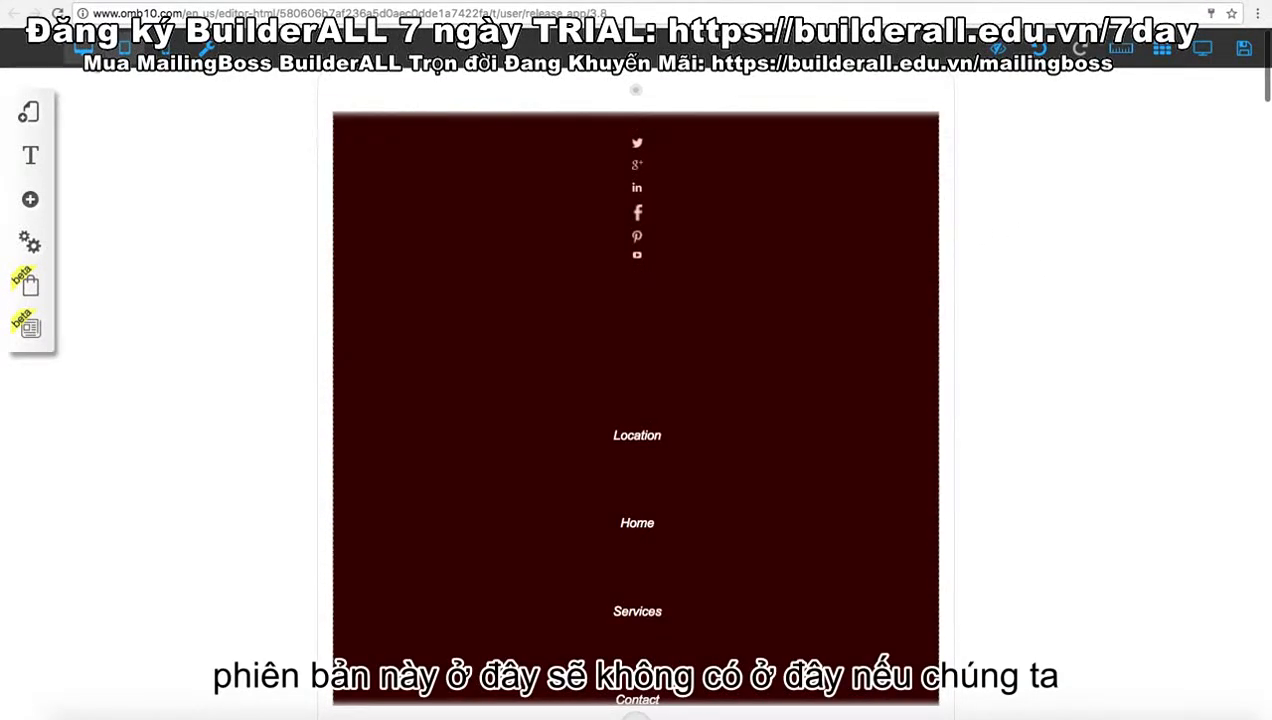
{"action": "left_click", "coordinate": [90, 49]}
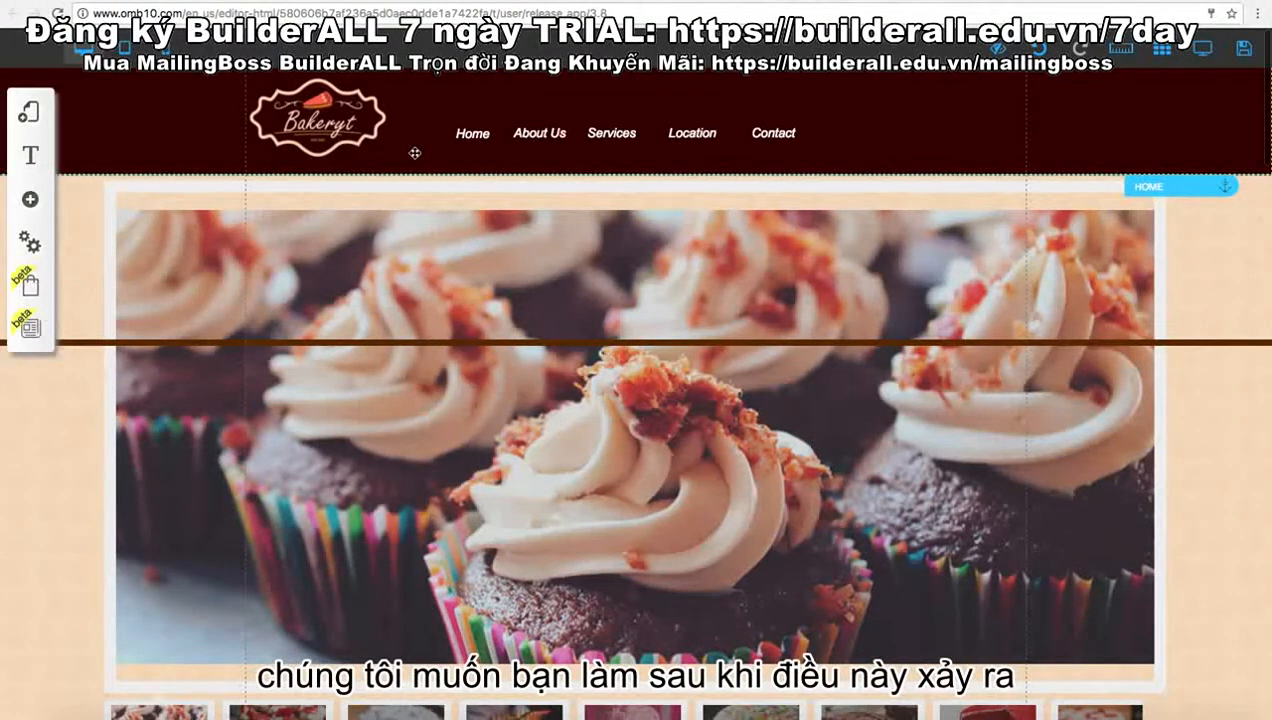
- Save the website under the site name "bakery", including the Site Bakery Express layout and Home page changes
{"action": "left_click", "coordinate": [1241, 52]}
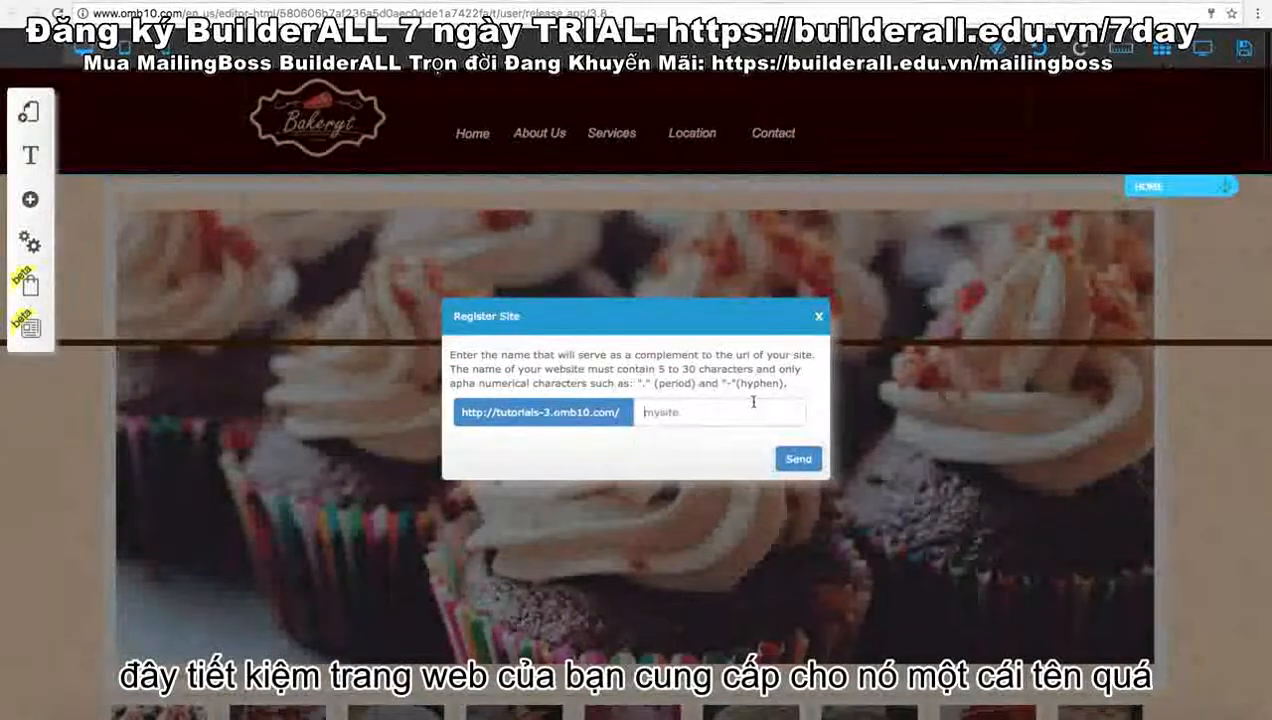
{"action": "left_click", "coordinate": [753, 403]}
{"action": "type", "text": "bakery"}
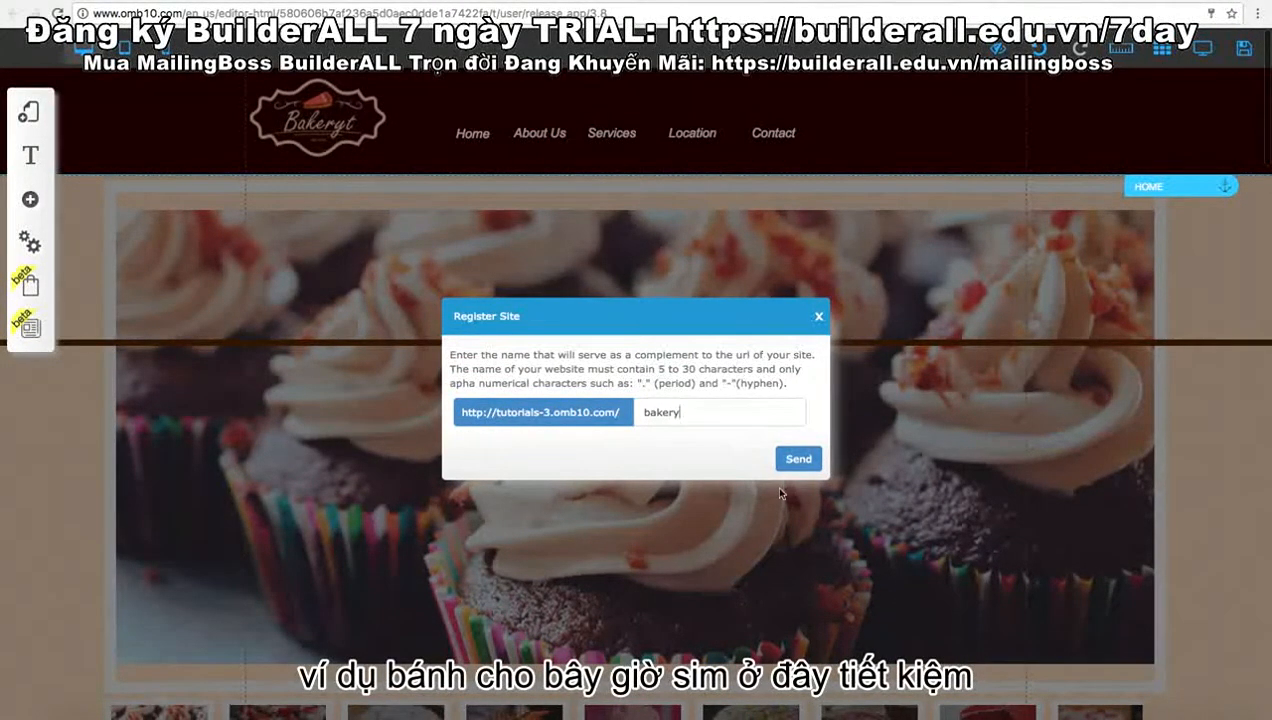
{"action": "left_click", "coordinate": [798, 459]}
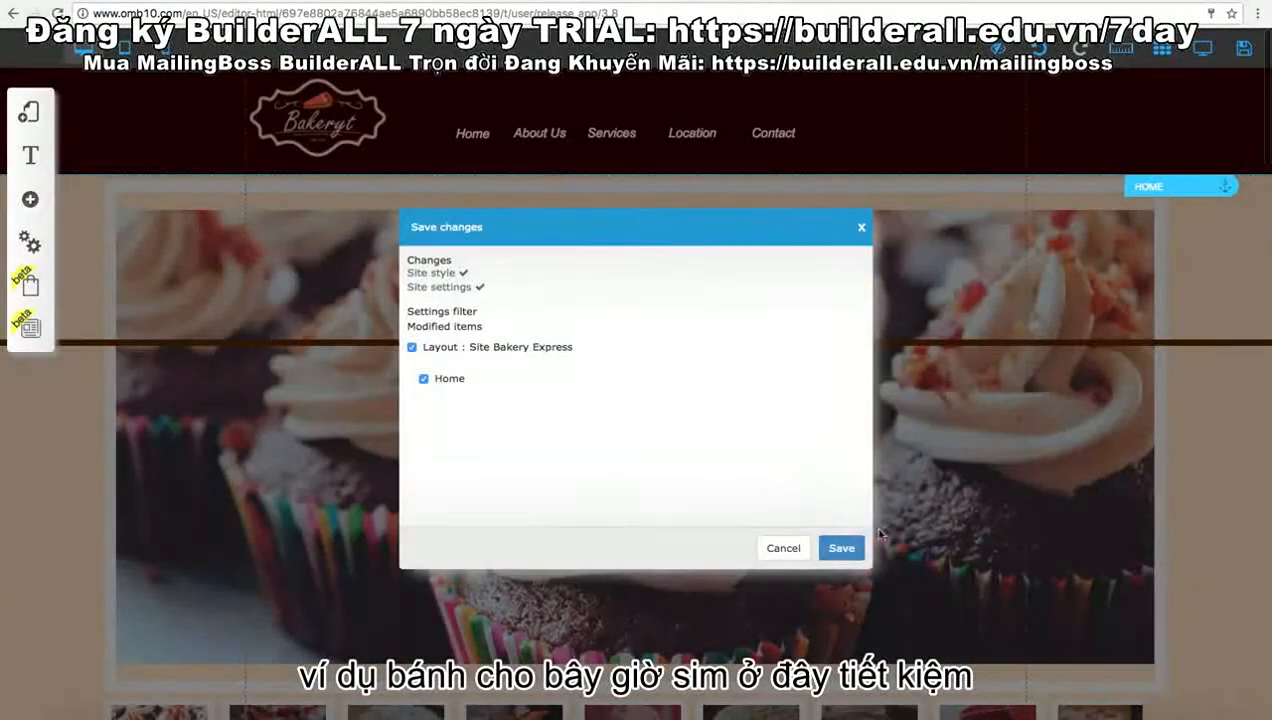
{"action": "left_click", "coordinate": [843, 547]}
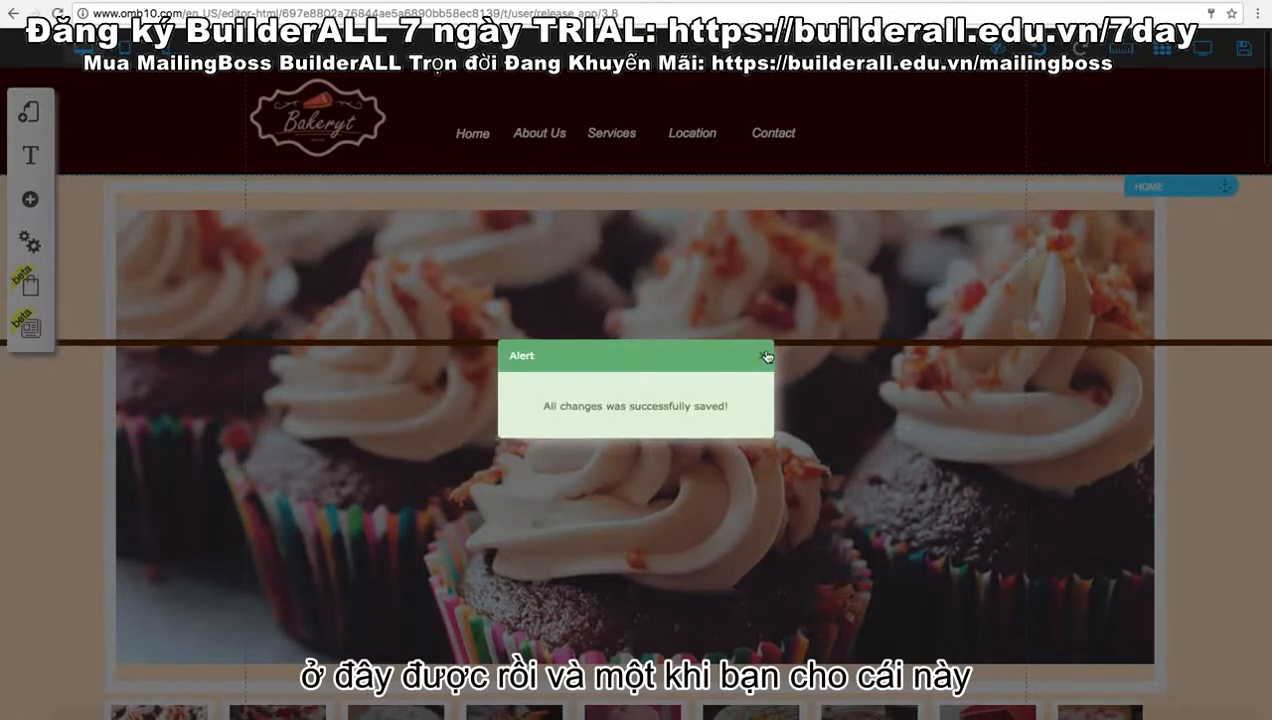
{"action": "left_click", "coordinate": [766, 357]}
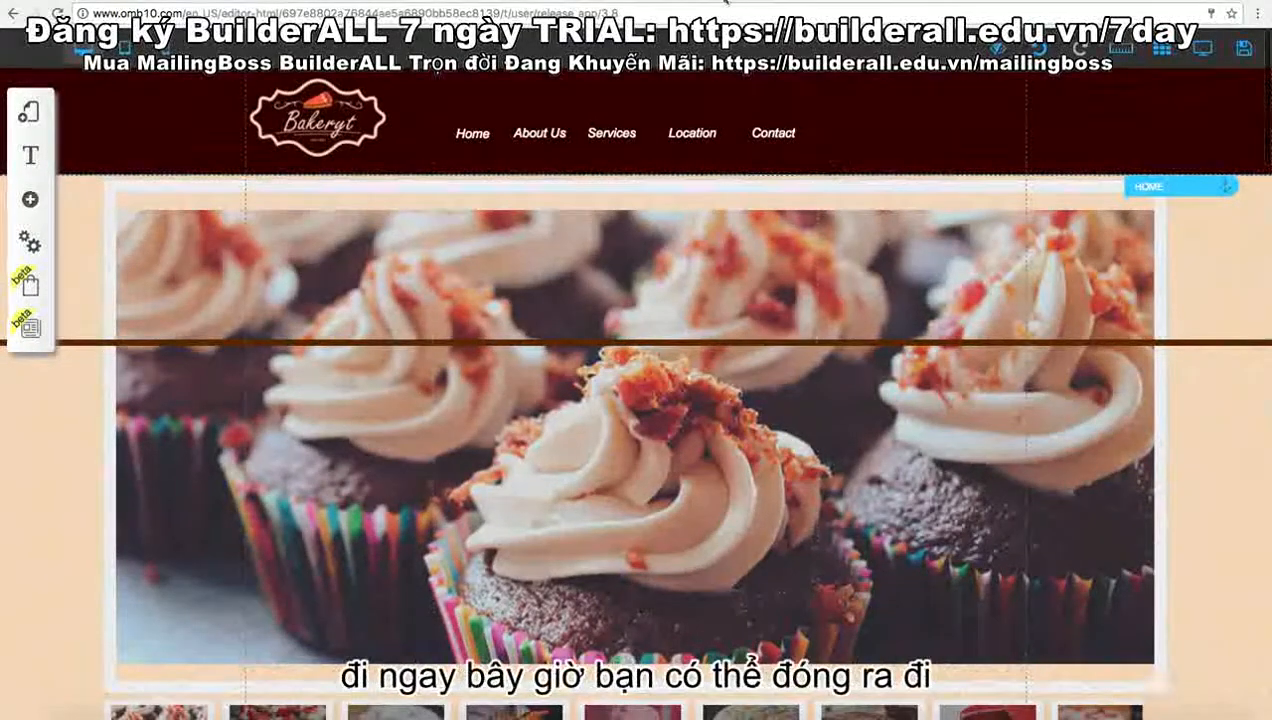
- Leave the editor and open the list of existing drag-and-drop sites in the Builderall office
{"action": "left_click", "coordinate": [724, 1]}
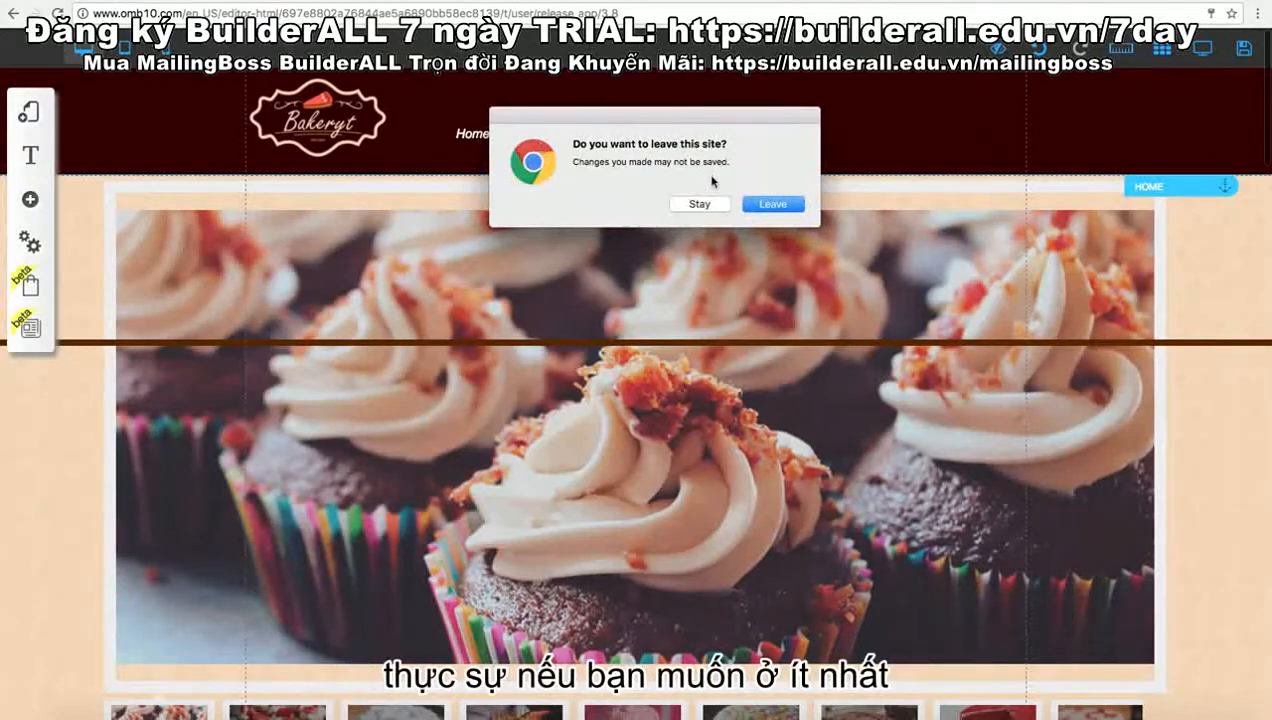
{"action": "left_click", "coordinate": [774, 205]}
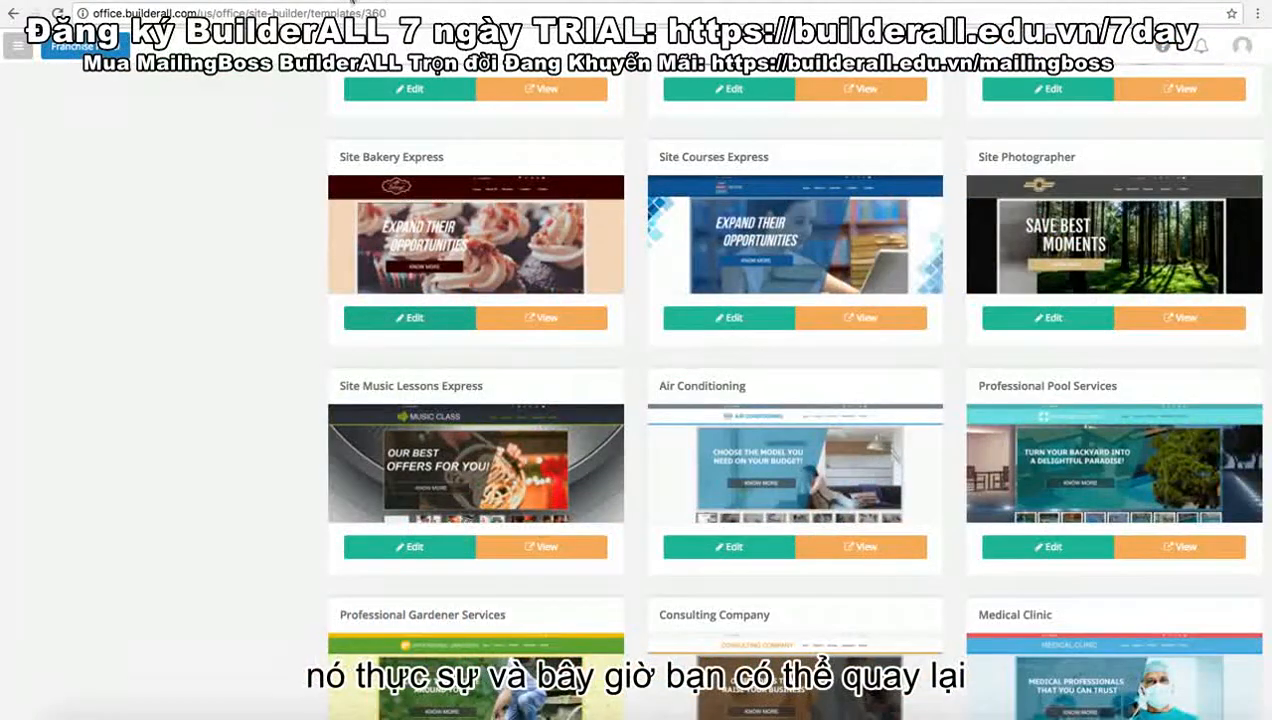
{"action": "left_click", "coordinate": [20, 46]}
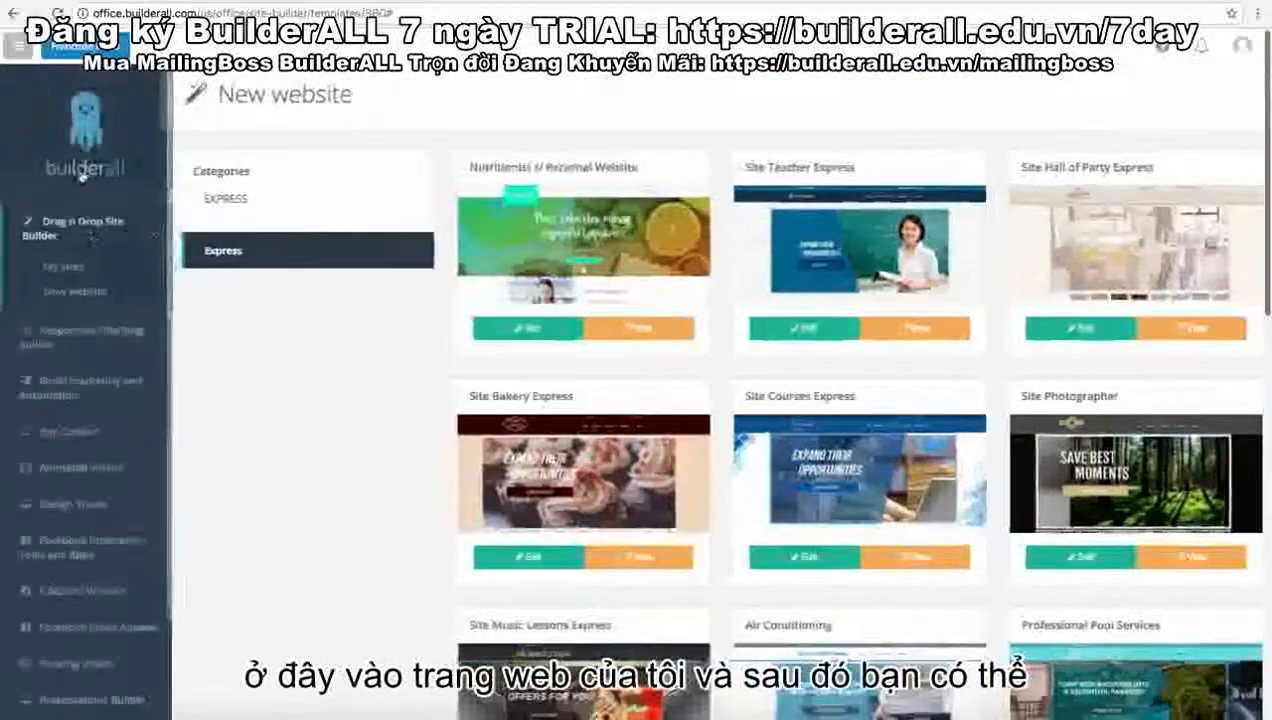
{"action": "left_click", "coordinate": [78, 272]}
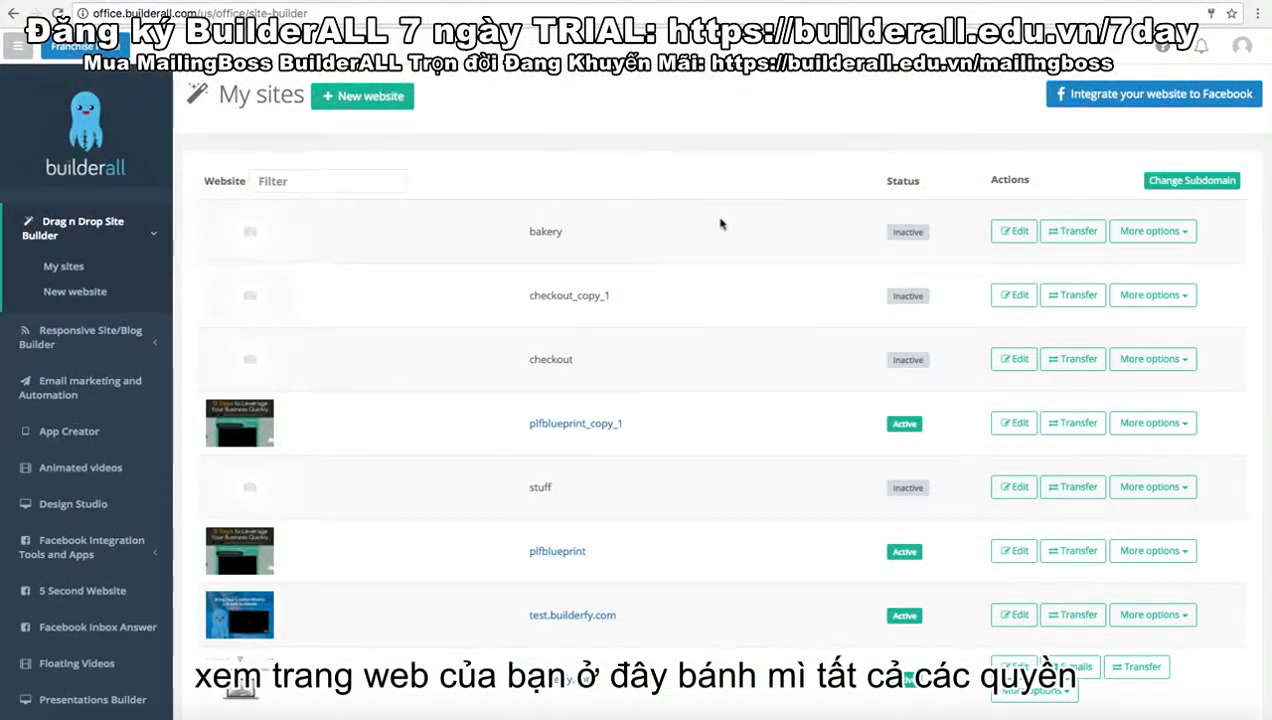
- Publish the bakery site from the list of sites
{"action": "double_click", "coordinate": [556, 233]}
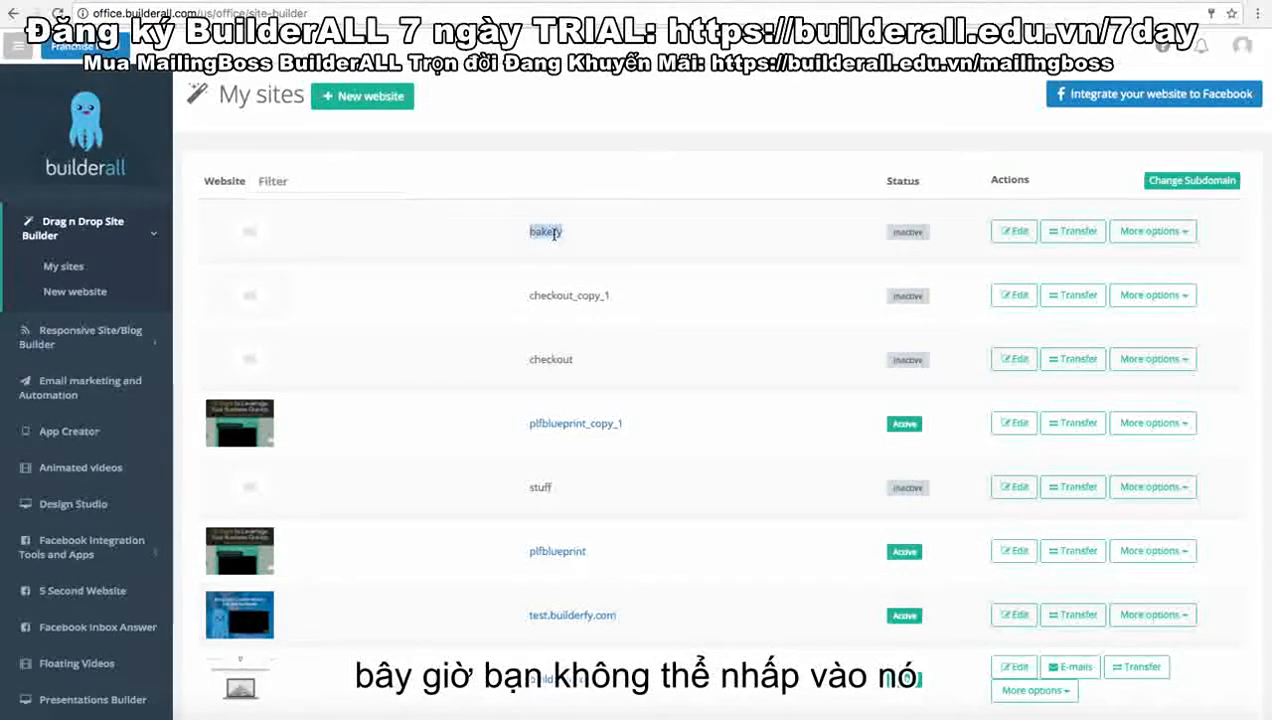
{"action": "left_click", "coordinate": [562, 234]}
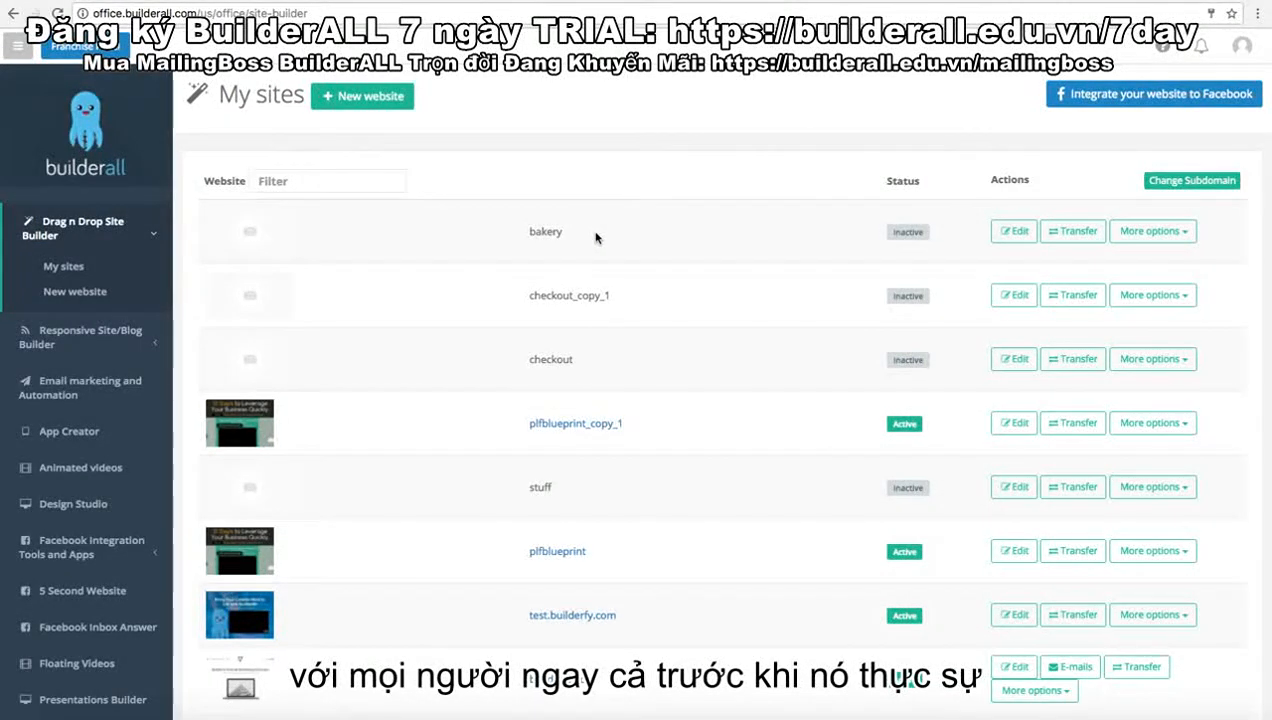
{"action": "left_click", "coordinate": [1136, 231]}
{"action": "left_click", "coordinate": [1137, 255]}
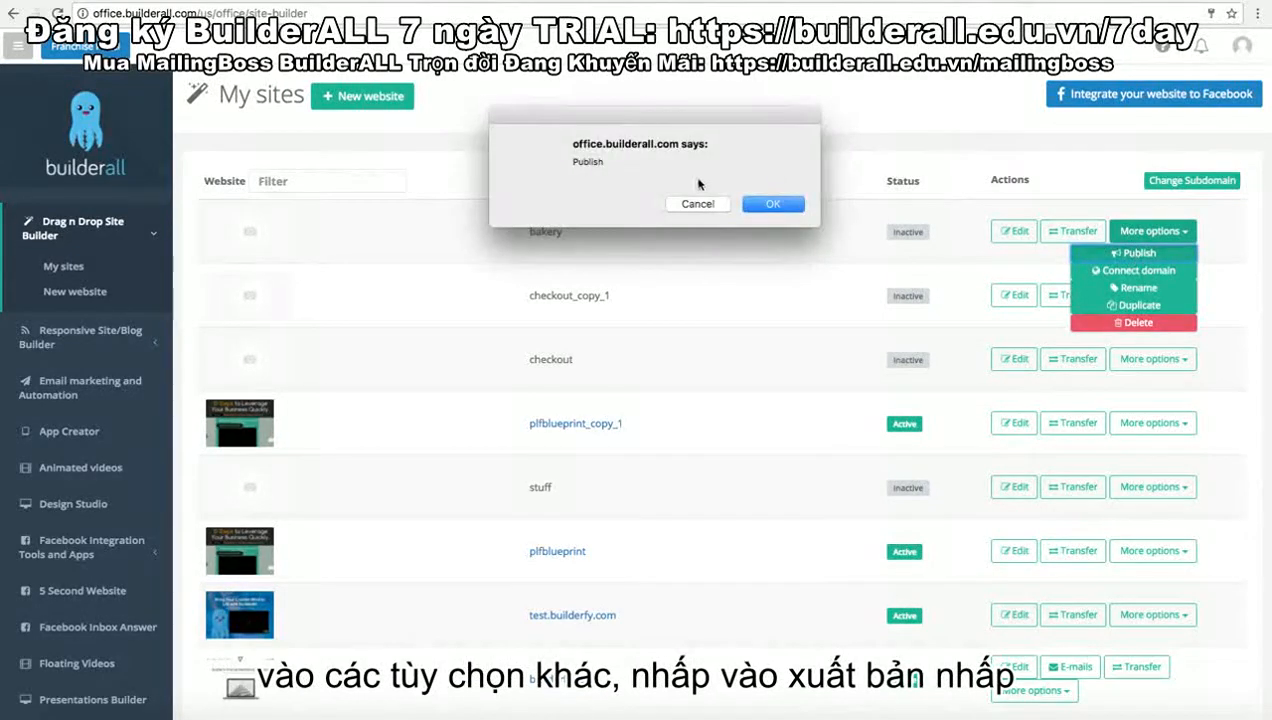
{"action": "left_click", "coordinate": [760, 200]}
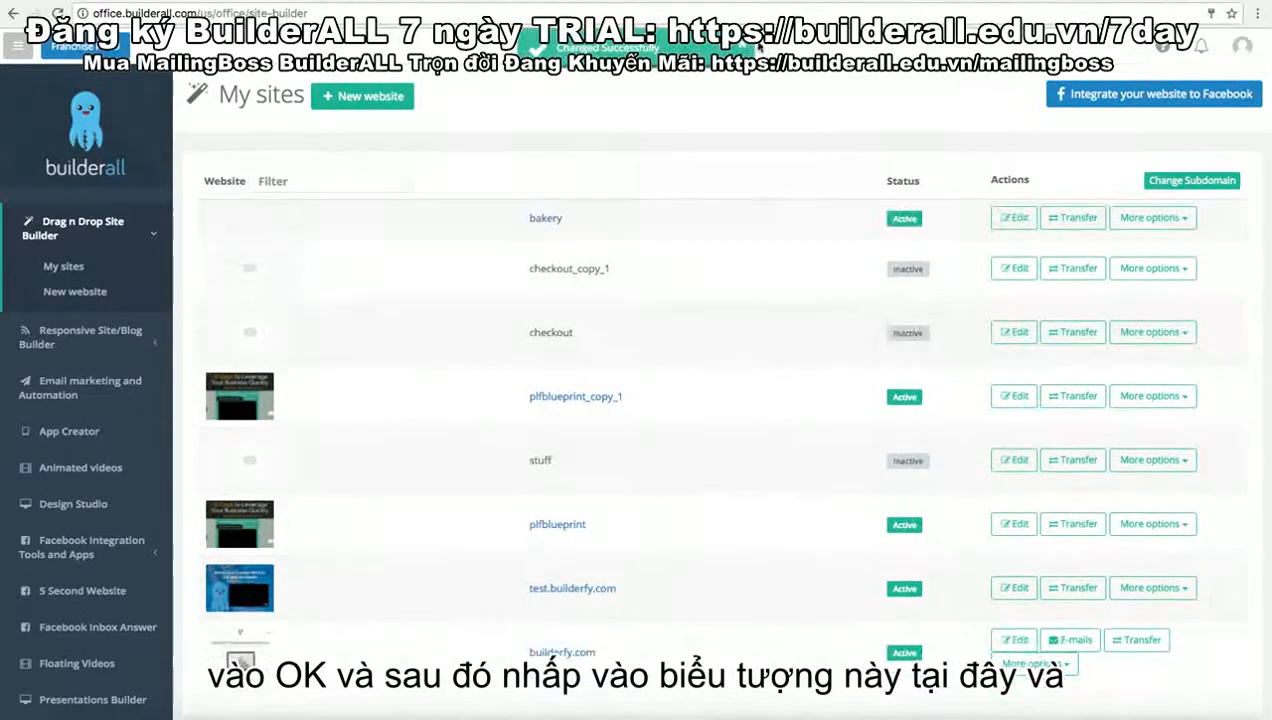
- Open the published bakery site, dismiss the translation offer, and view the gallery's third picture, the cream-topped pie
{"action": "left_click", "coordinate": [544, 232]}
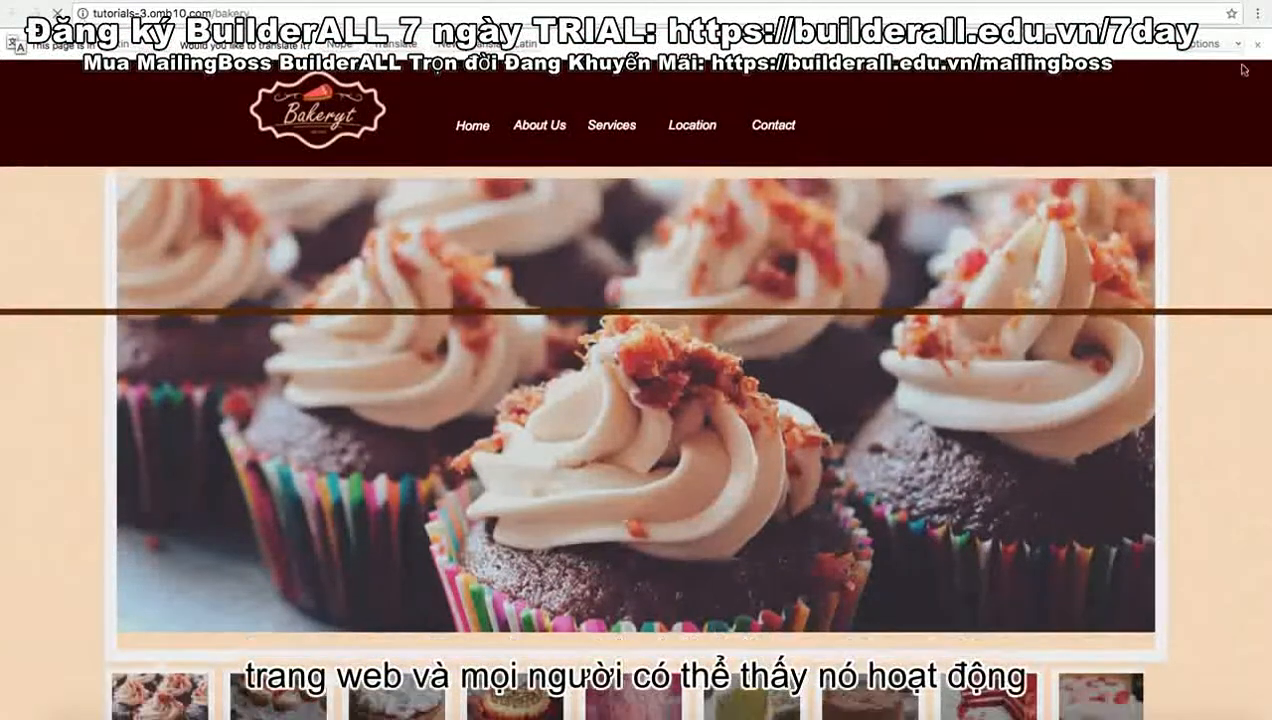
{"action": "left_click", "coordinate": [1256, 44]}
{"action": "scroll", "coordinate": [318, 545], "scroll_direction": "down", "scroll_amount": 1}
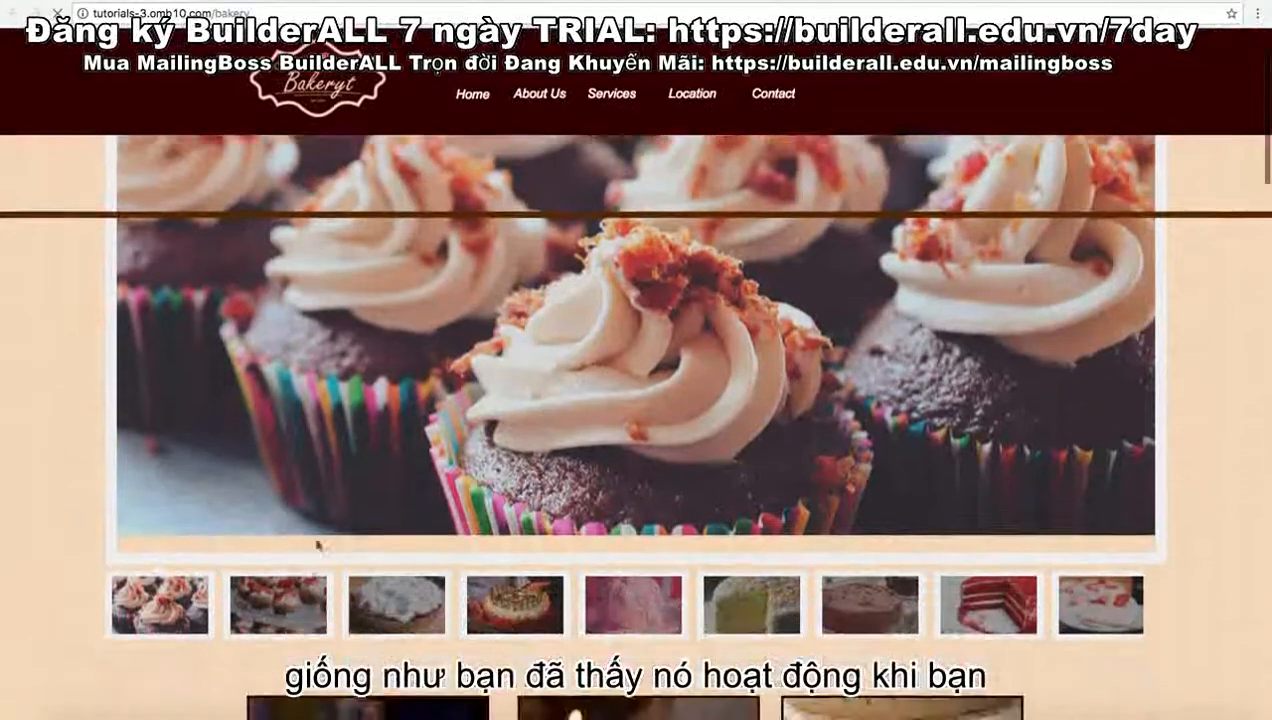
{"action": "scroll", "coordinate": [318, 545], "scroll_direction": "down", "scroll_amount": 1}
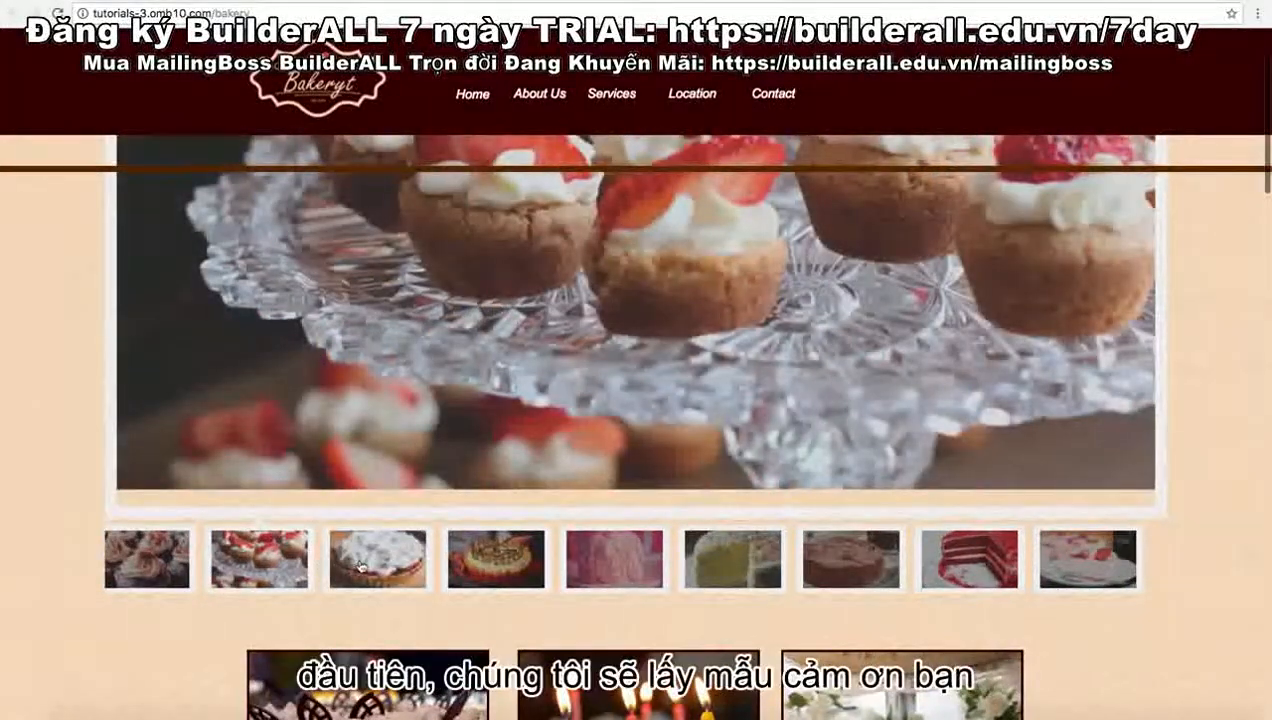
{"action": "left_click", "coordinate": [362, 567]}
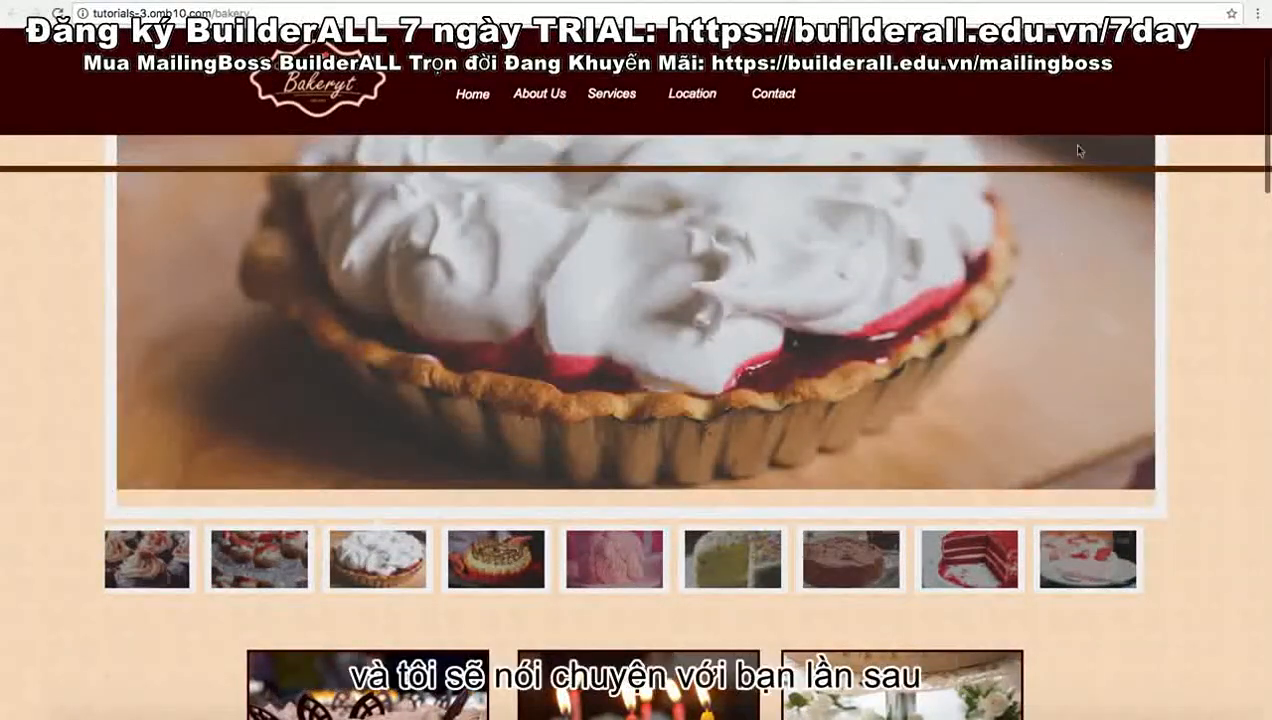